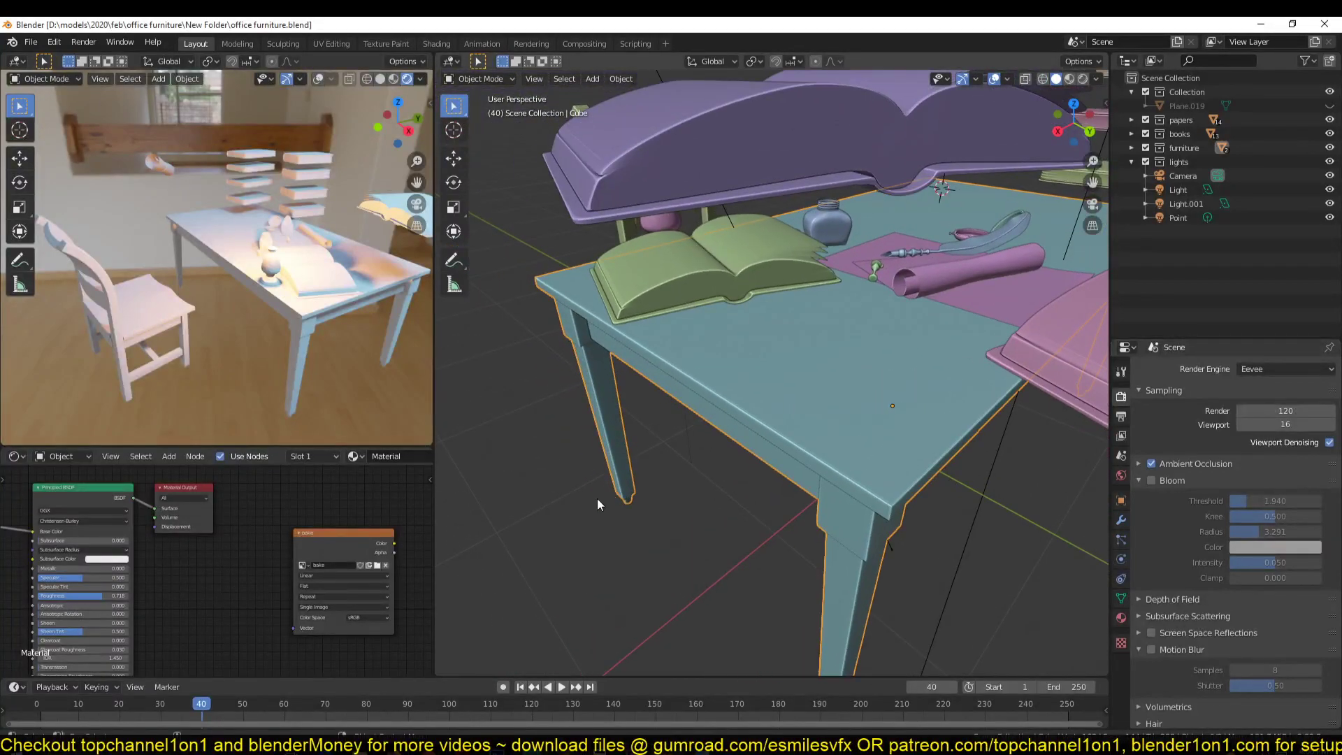
Select the bake image texture node in the table's material and switch the render engine to Cycles.
scroll(259, 543, up, 2)
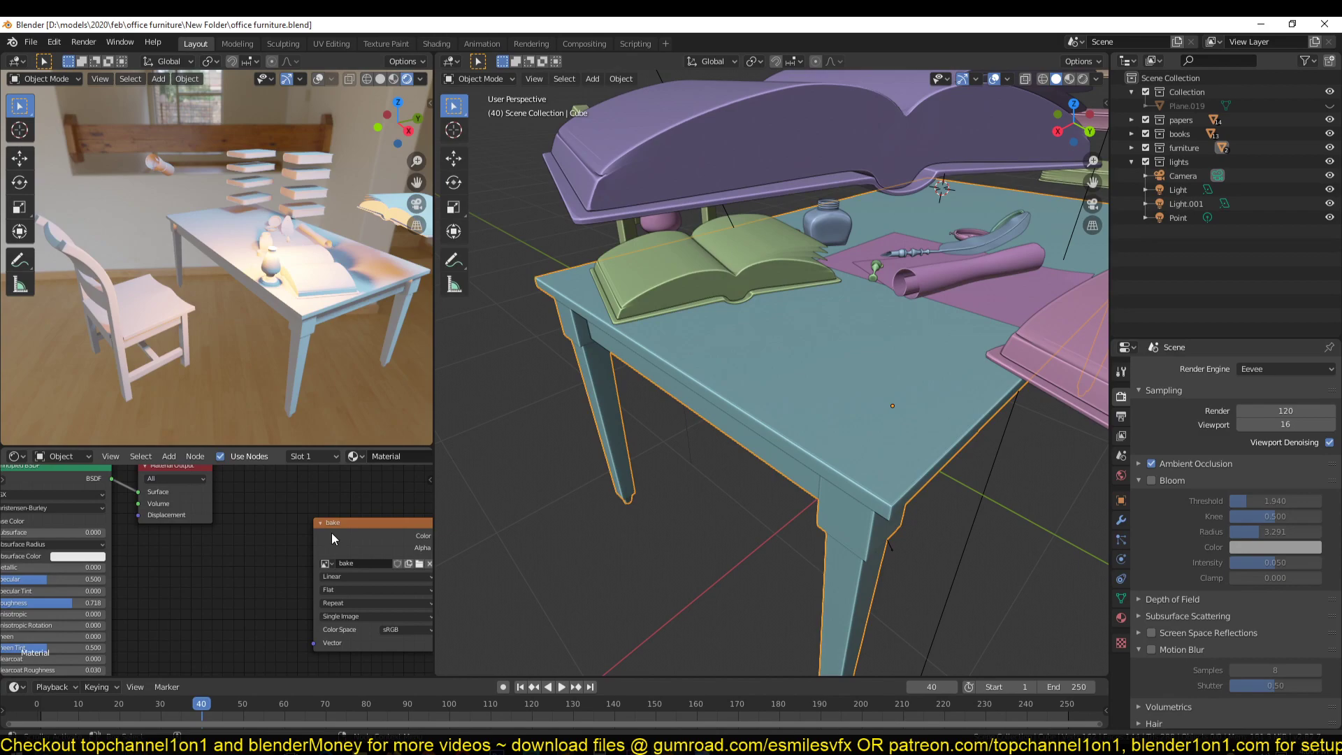
scroll(339, 601, down, 2)
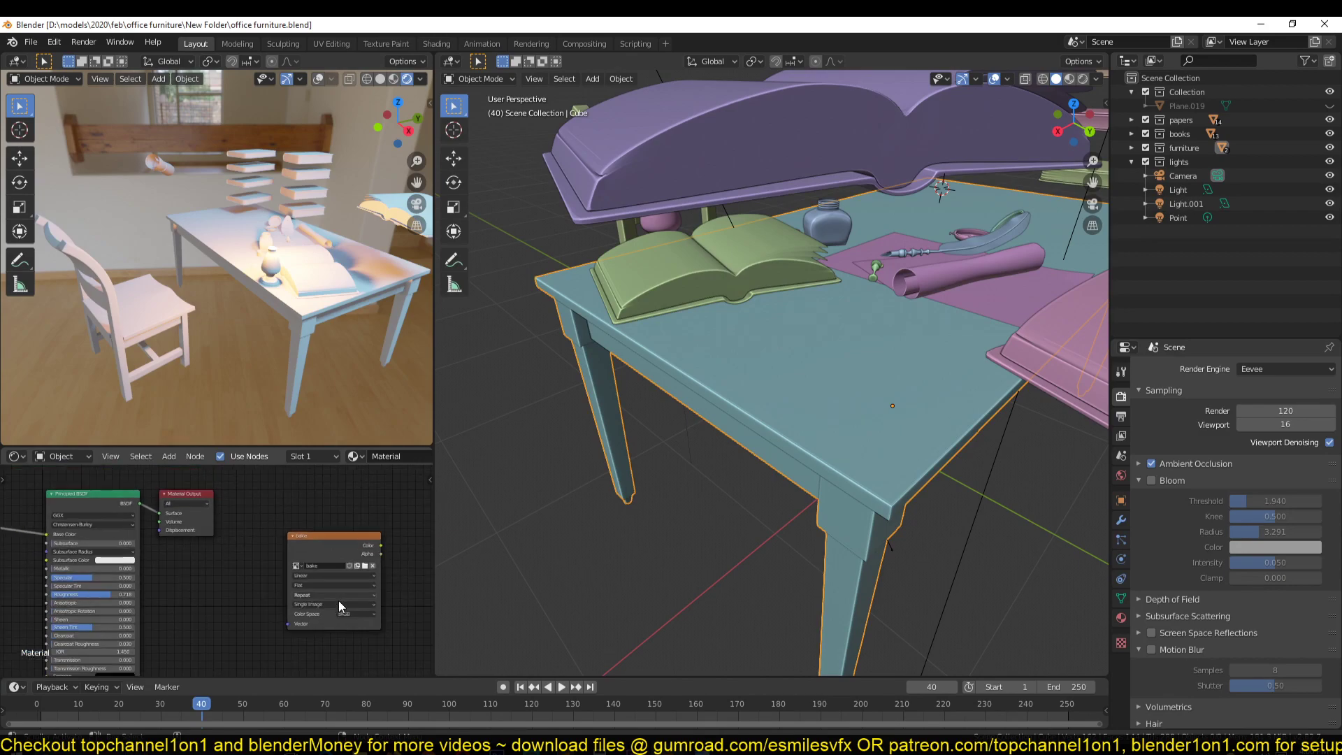
click(299, 537)
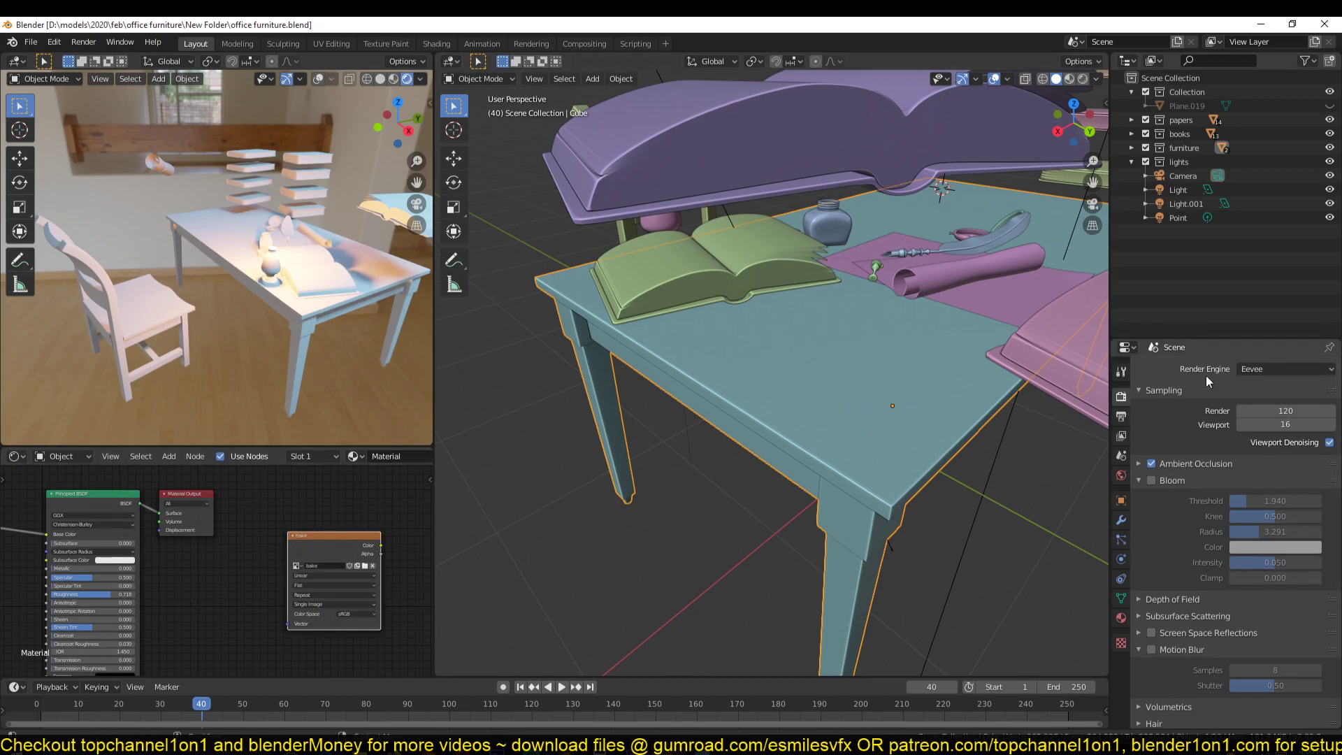
click(1246, 367)
click(1251, 417)
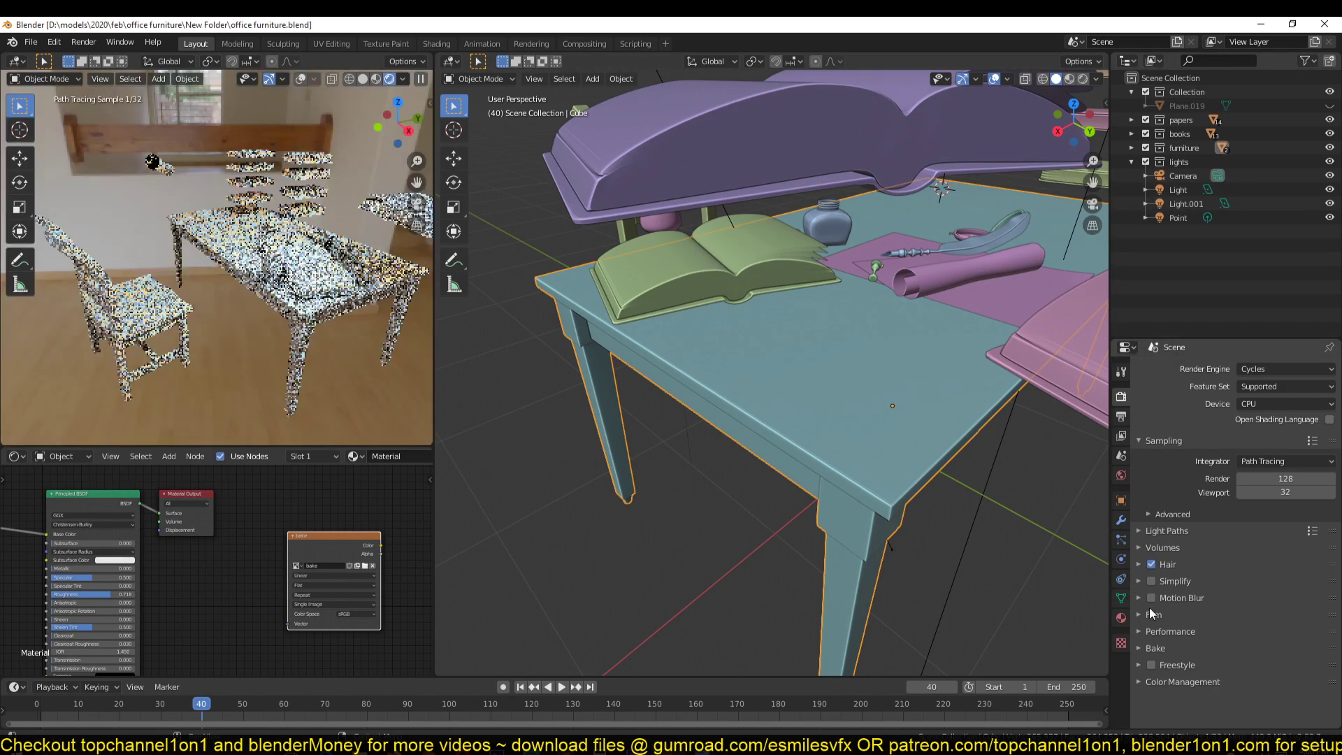
Expand the bake settings, try the Diffuse bake type and set it back to Ambient Occlusion.
click(1206, 648)
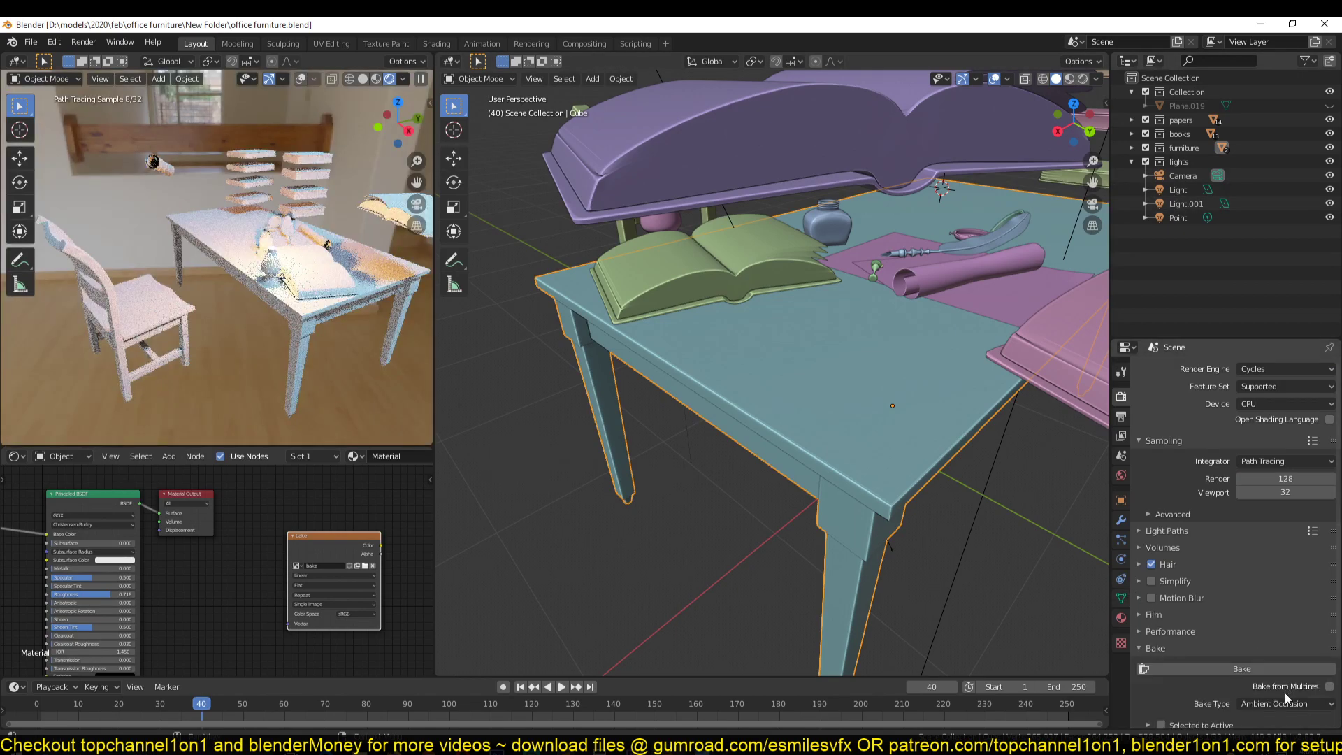
click(1285, 703)
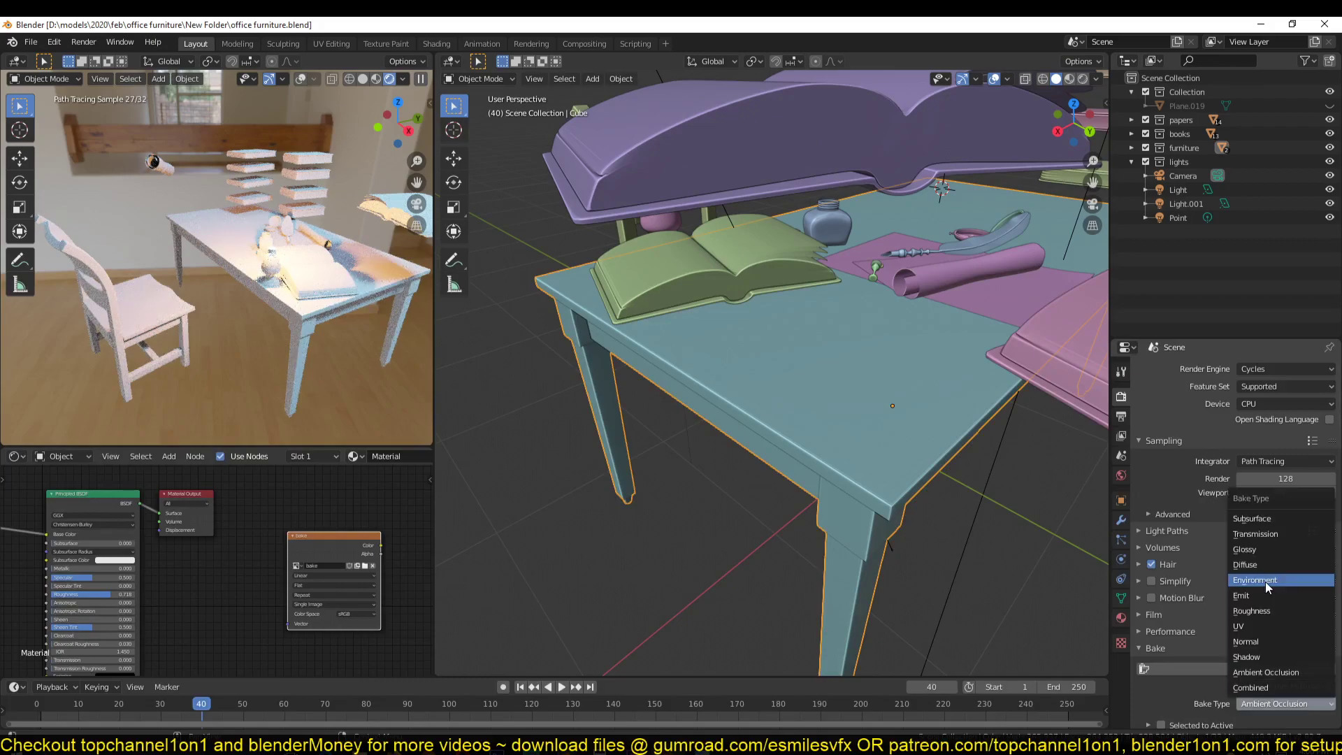
click(1265, 581)
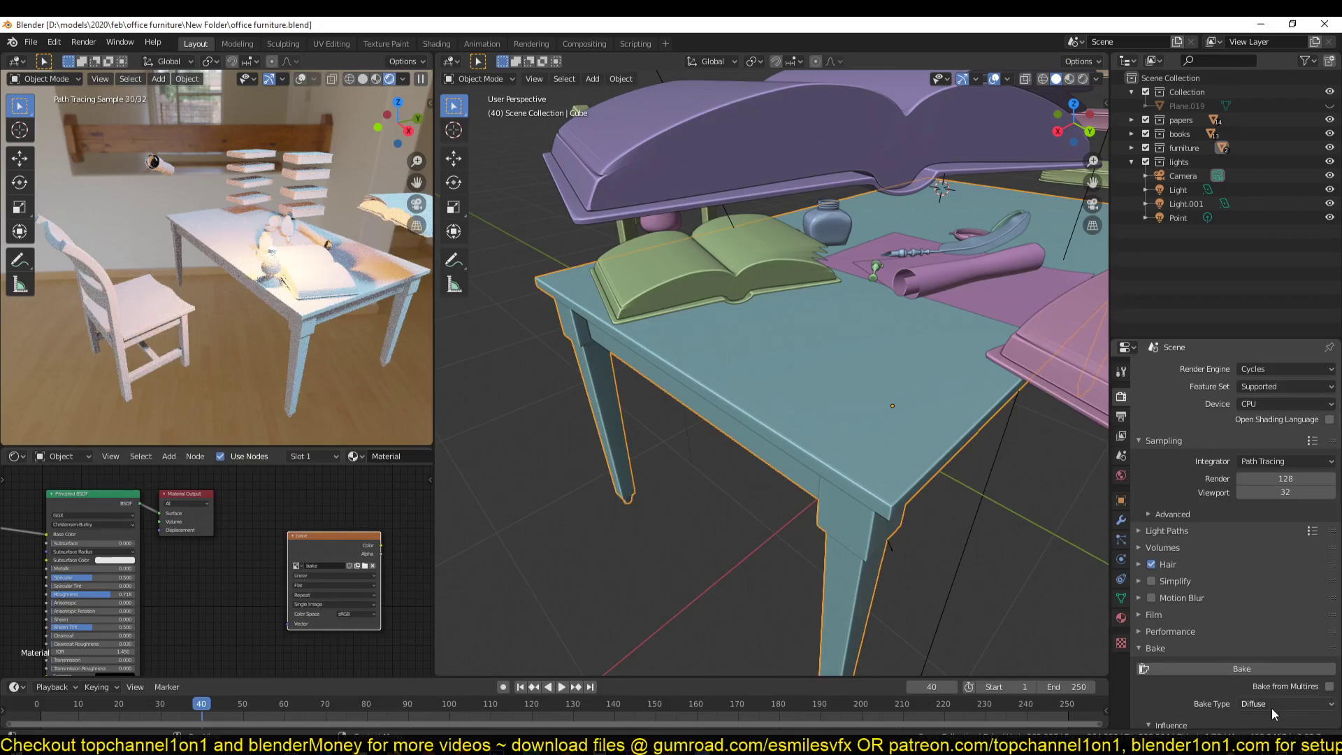
click(1272, 708)
click(1262, 639)
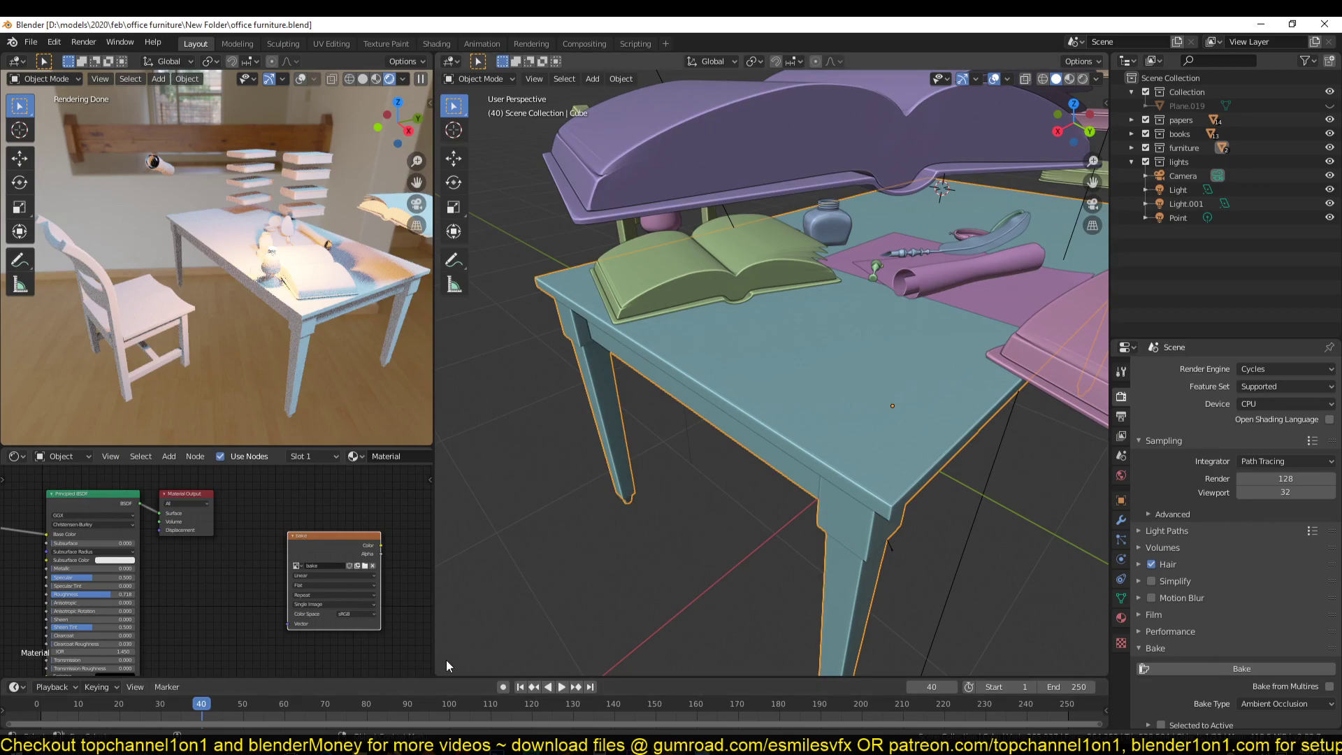
Check the worn varnished wood reference image in the browser and switch Blender's render engine back to Eevee.
key(alt+Tab)
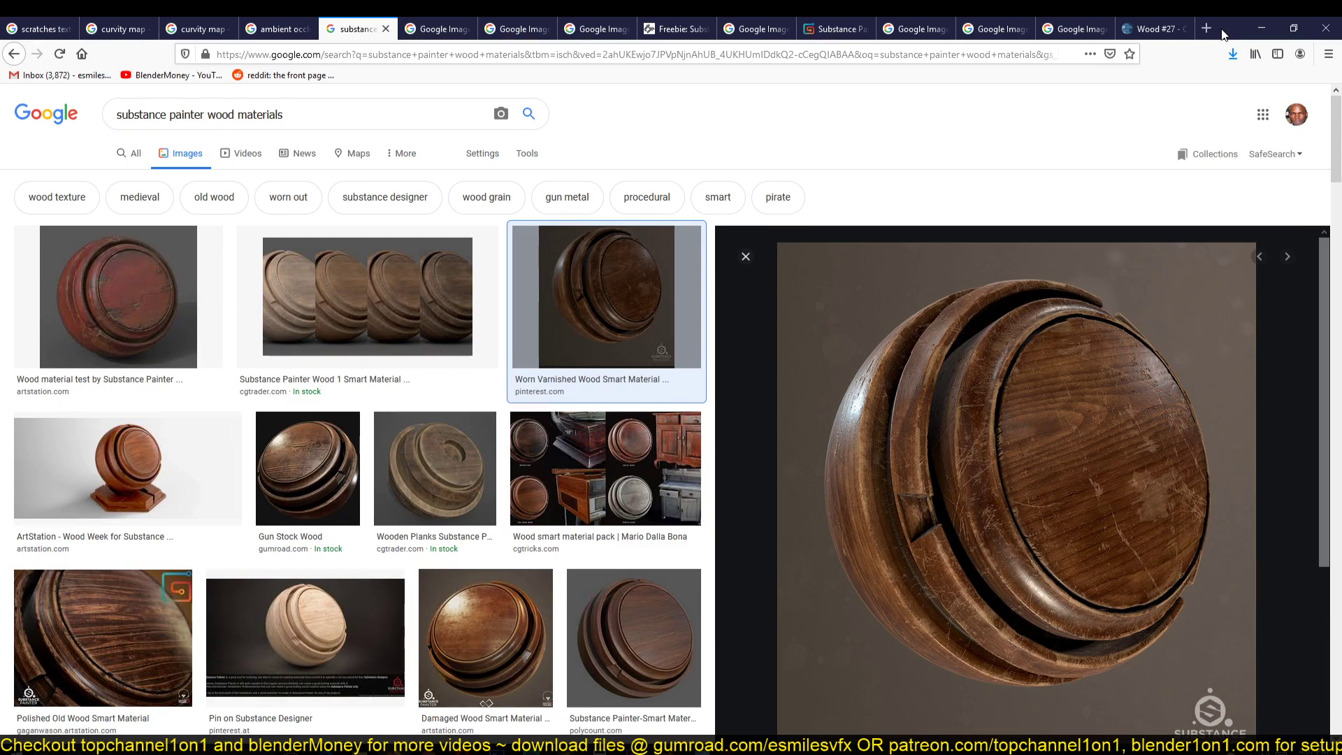
click(1259, 29)
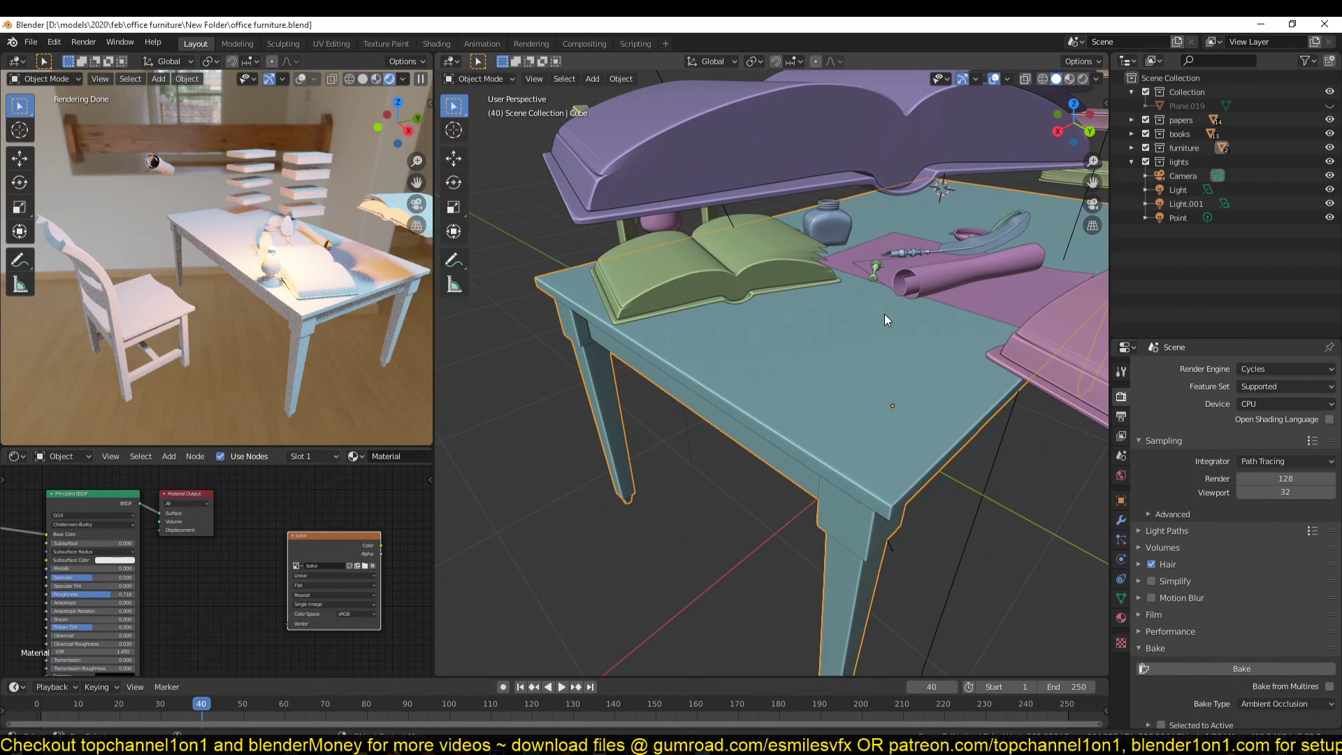
click(1297, 366)
click(1244, 388)
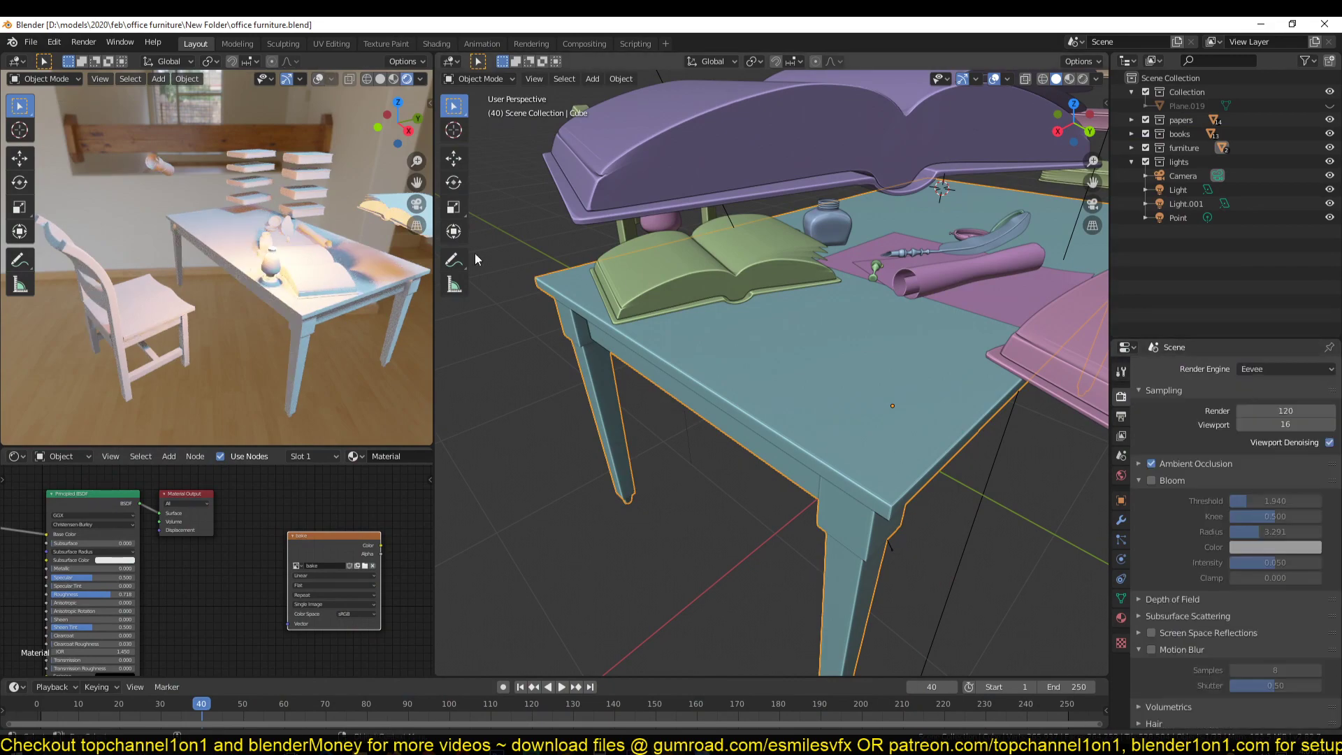
Show the smaller viewport in wireframe, orbit around the desk and recheck the wood reference image in the browser.
click(368, 79)
click(693, 234)
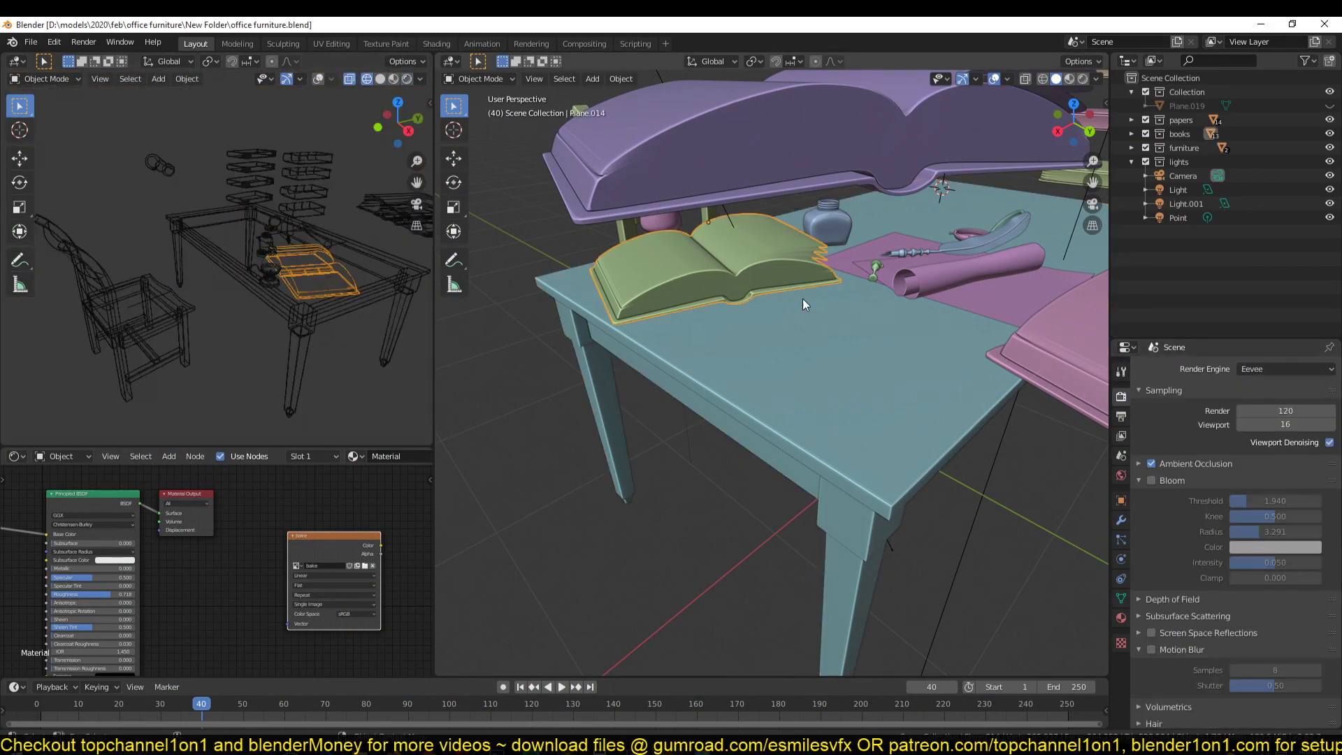
middle_drag(862, 333, 899, 325)
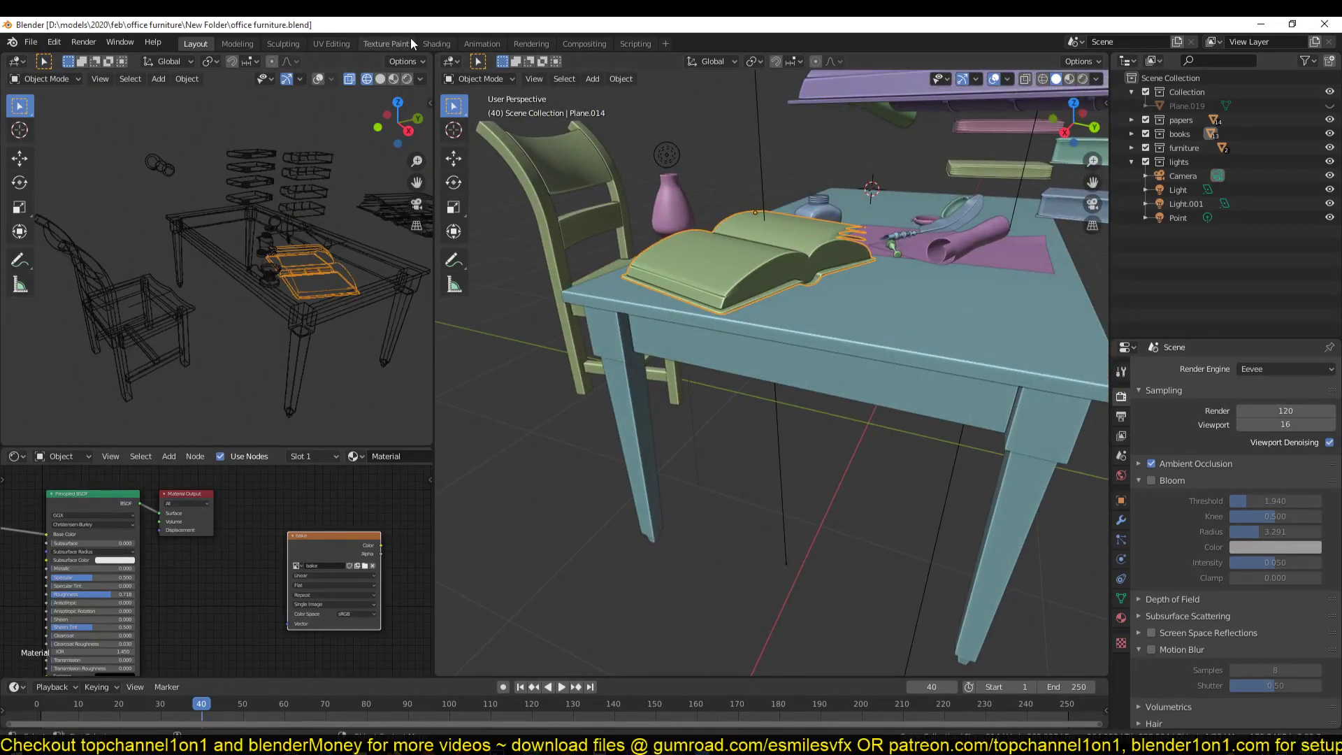
key(alt+Tab)
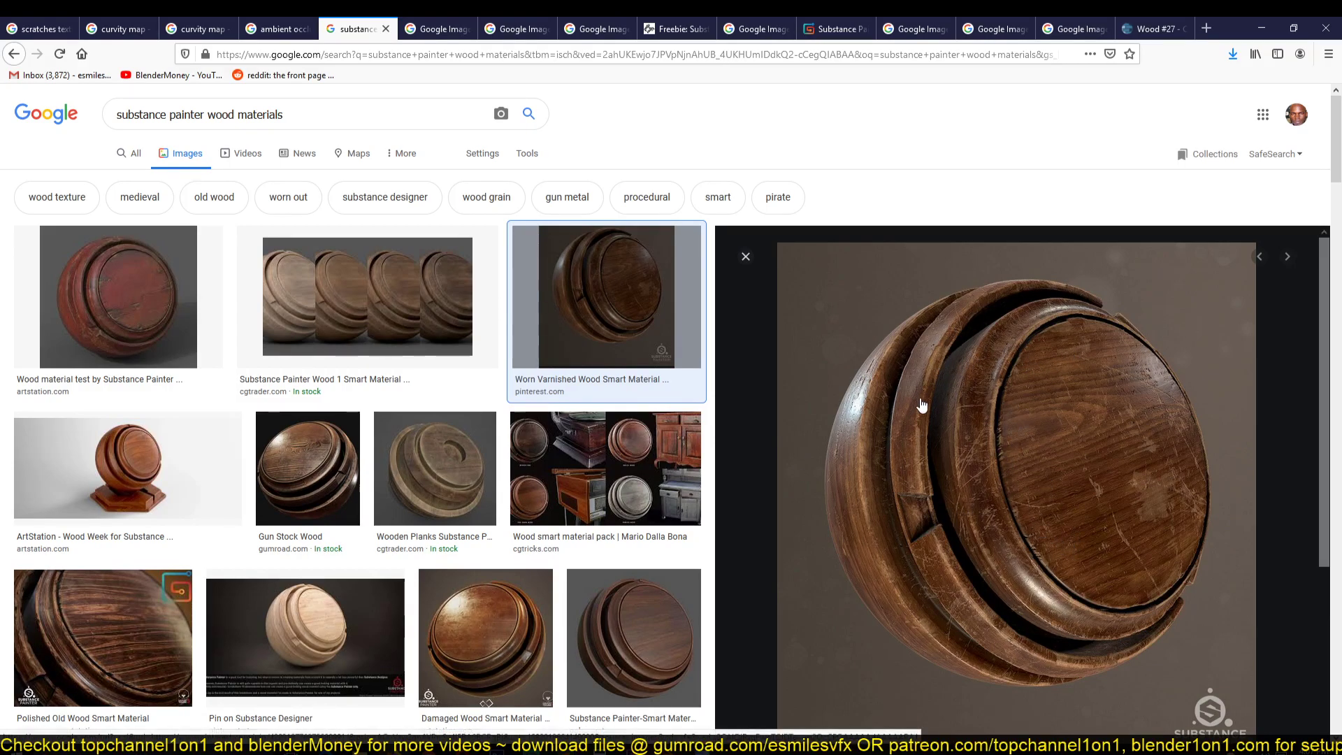
click(598, 743)
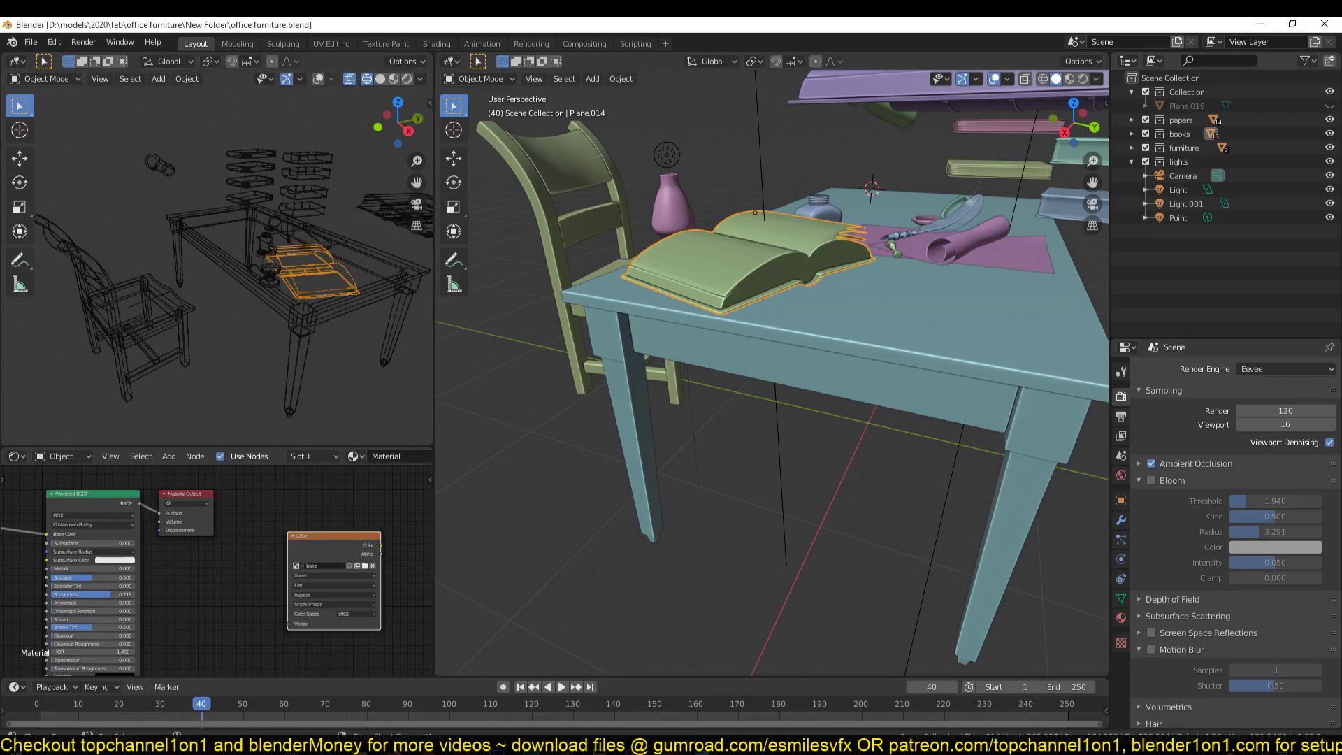
Select the table and set the smaller viewport to Material Preview shading.
scroll(677, 329, up, 2)
click(902, 339)
middle_drag(918, 346, 690, 325)
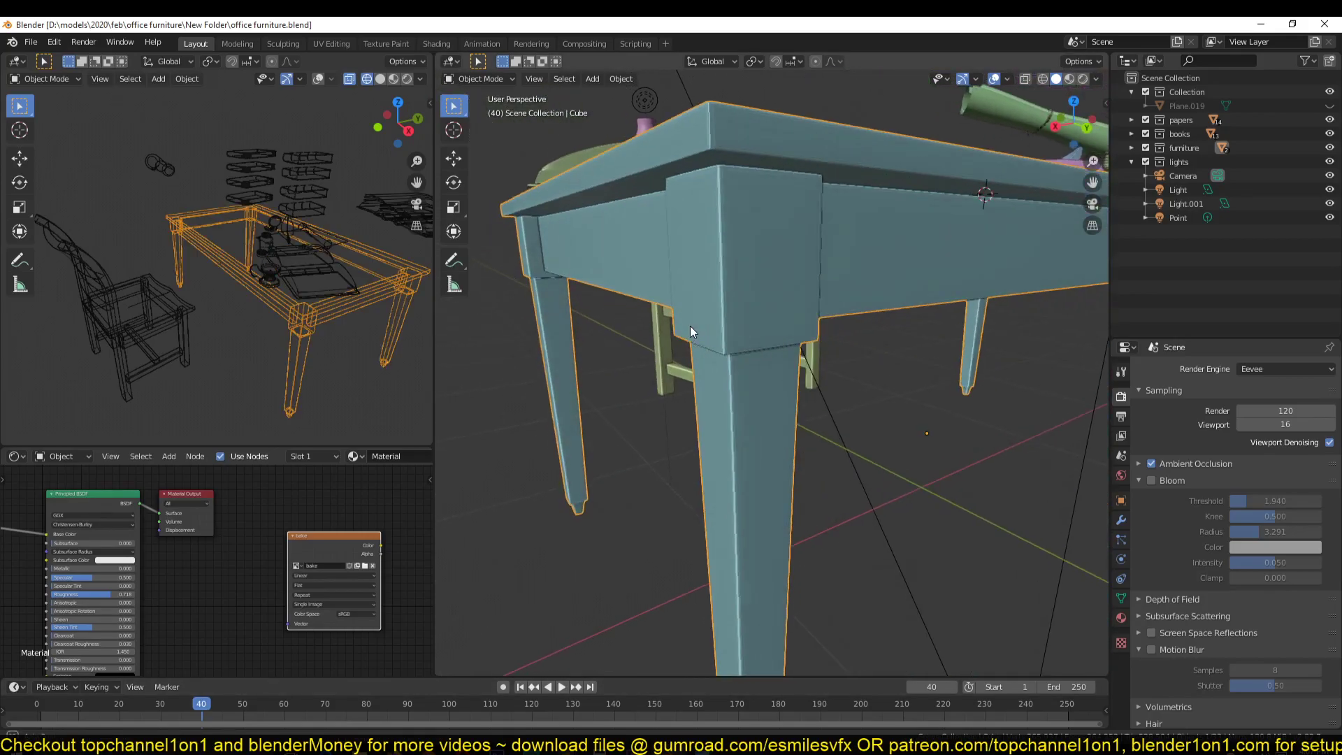
key(z)
click(352, 284)
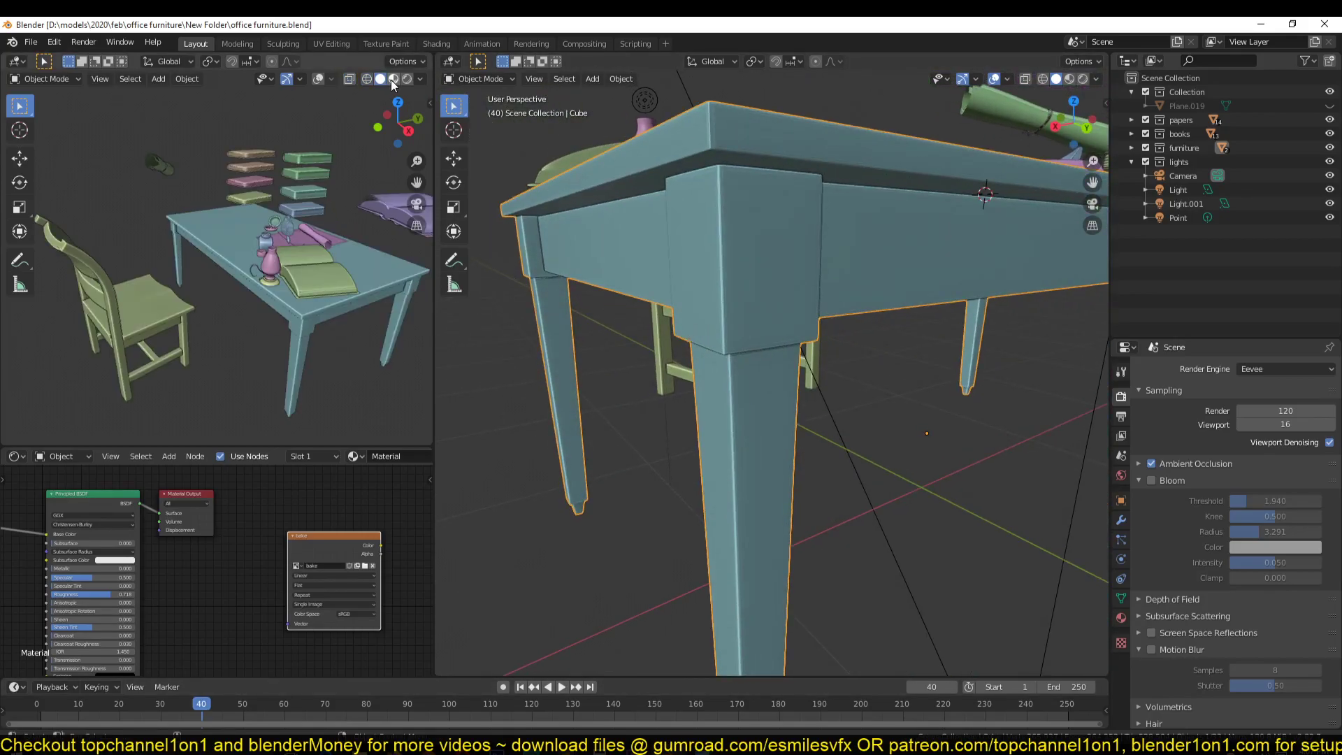
click(393, 79)
Isolate the table in the smaller viewport with local view.
scroll(351, 272, up, 5)
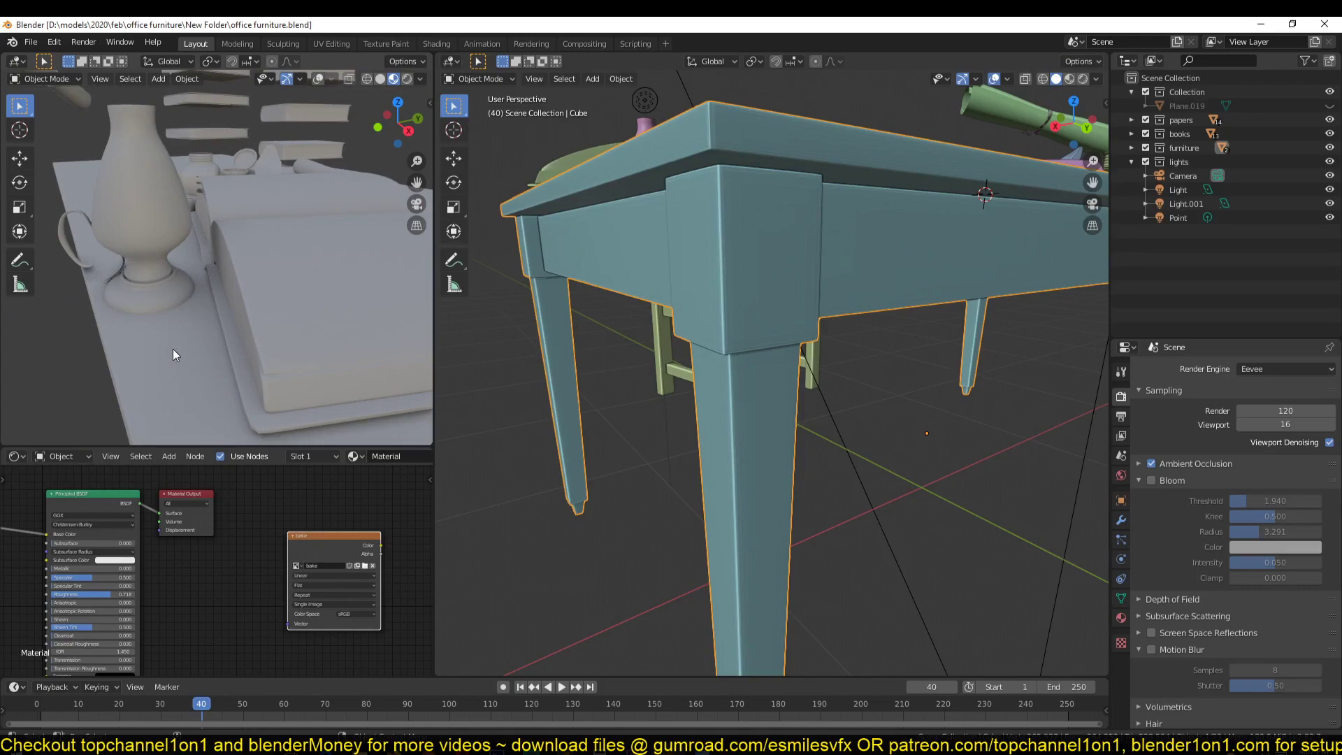
key(KP_Divide)
scroll(210, 304, up, 4)
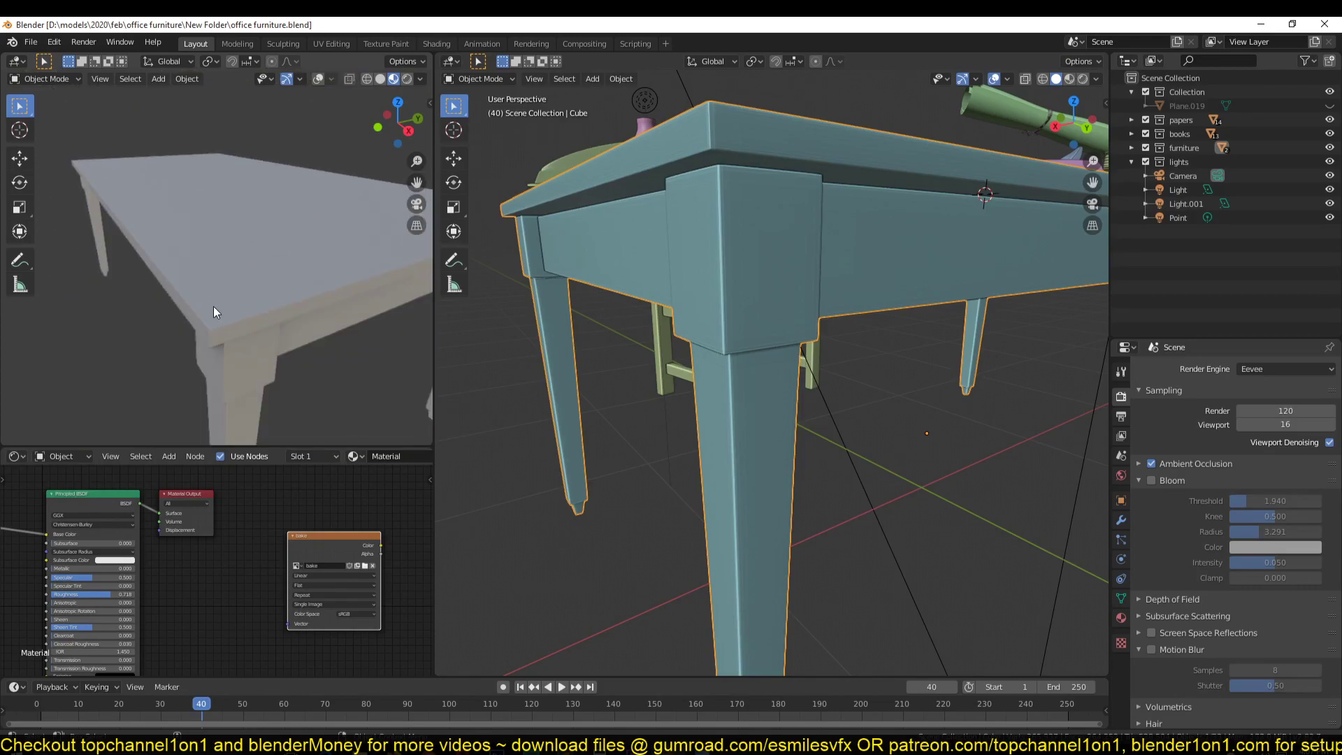
scroll(812, 199, down, 5)
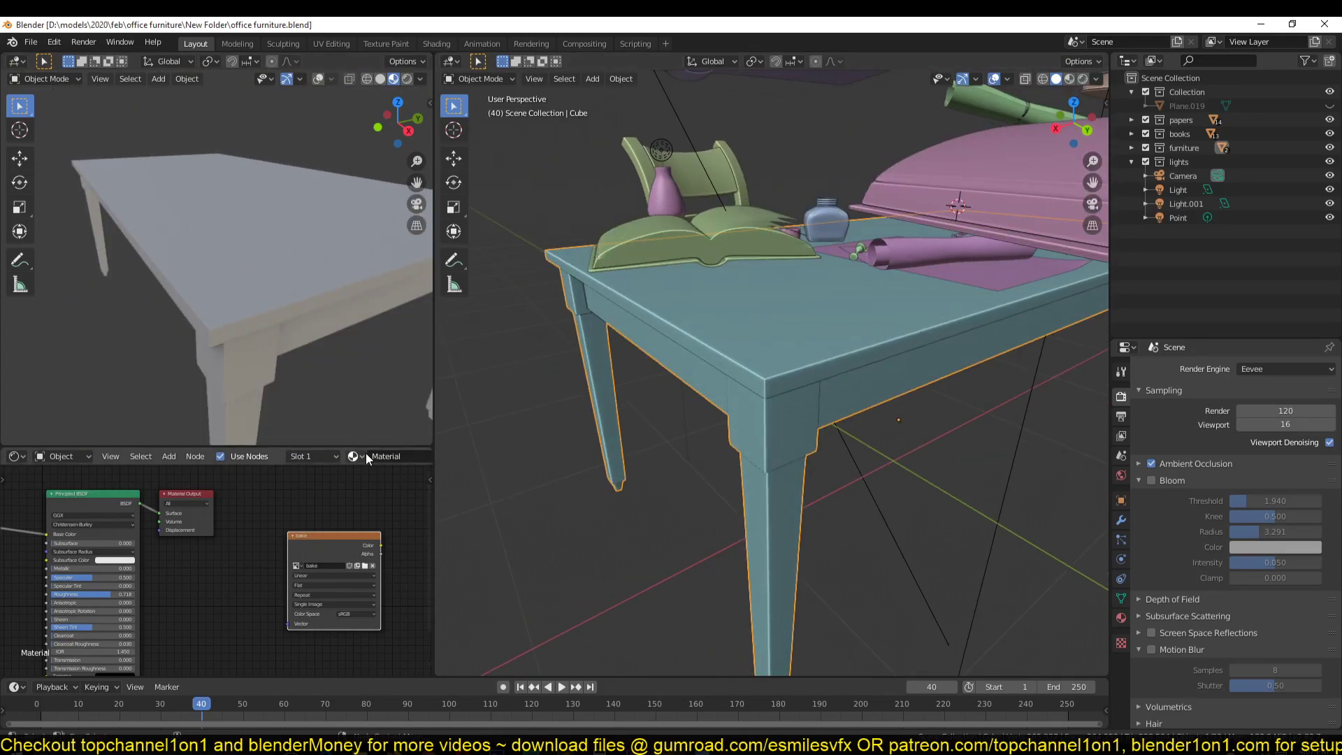
Replace the table's material with a new one named template_scratches.
scroll(367, 456, down, 5)
click(338, 455)
click(325, 456)
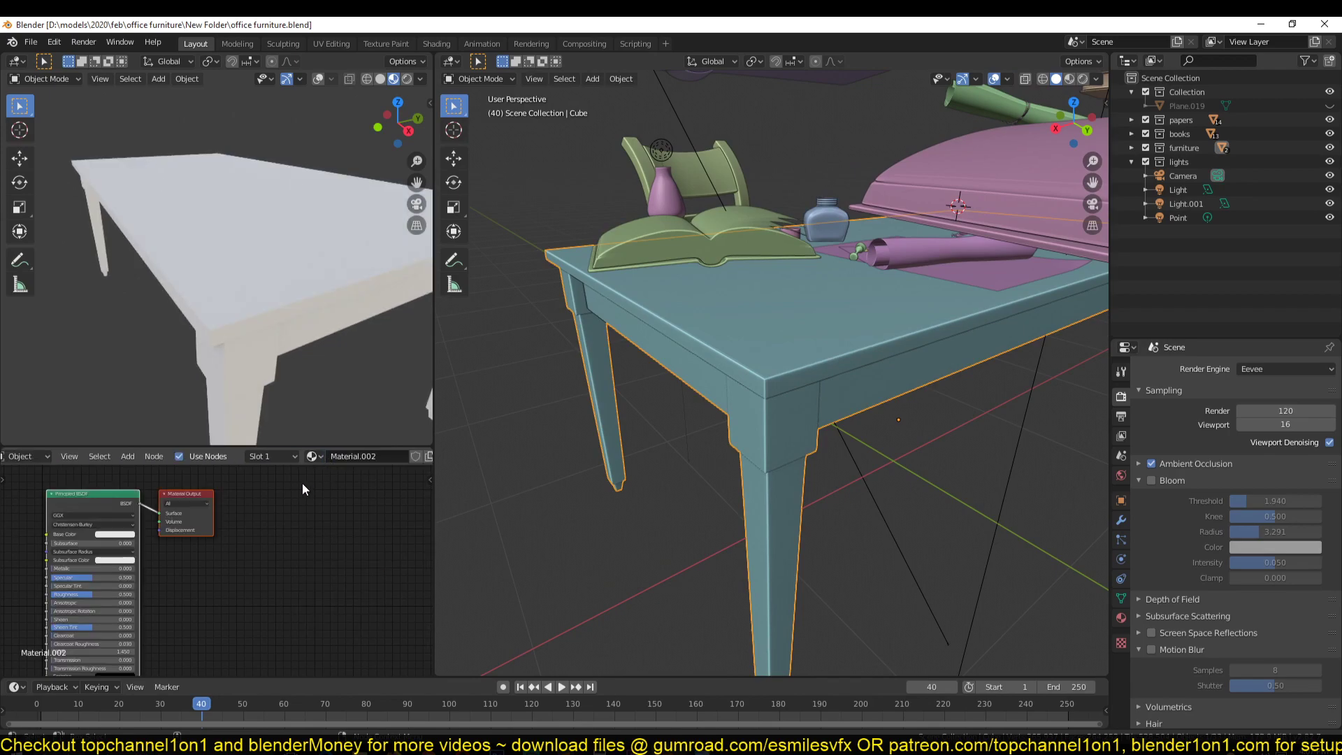
scroll(211, 550, up, 6)
middle_drag(206, 537, 310, 577)
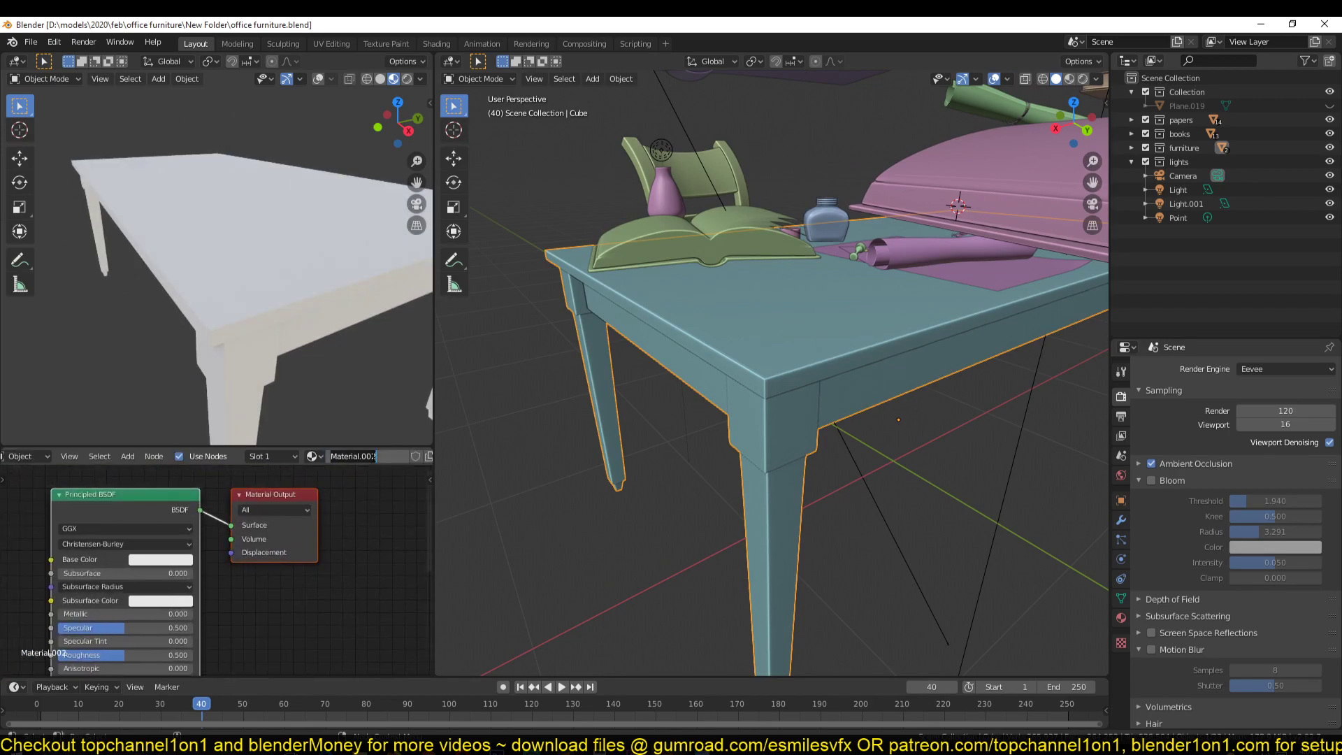
text(template_scratches)
key(Return)
Isolate the table in the larger viewport with local view.
middle_drag(597, 393, 685, 376)
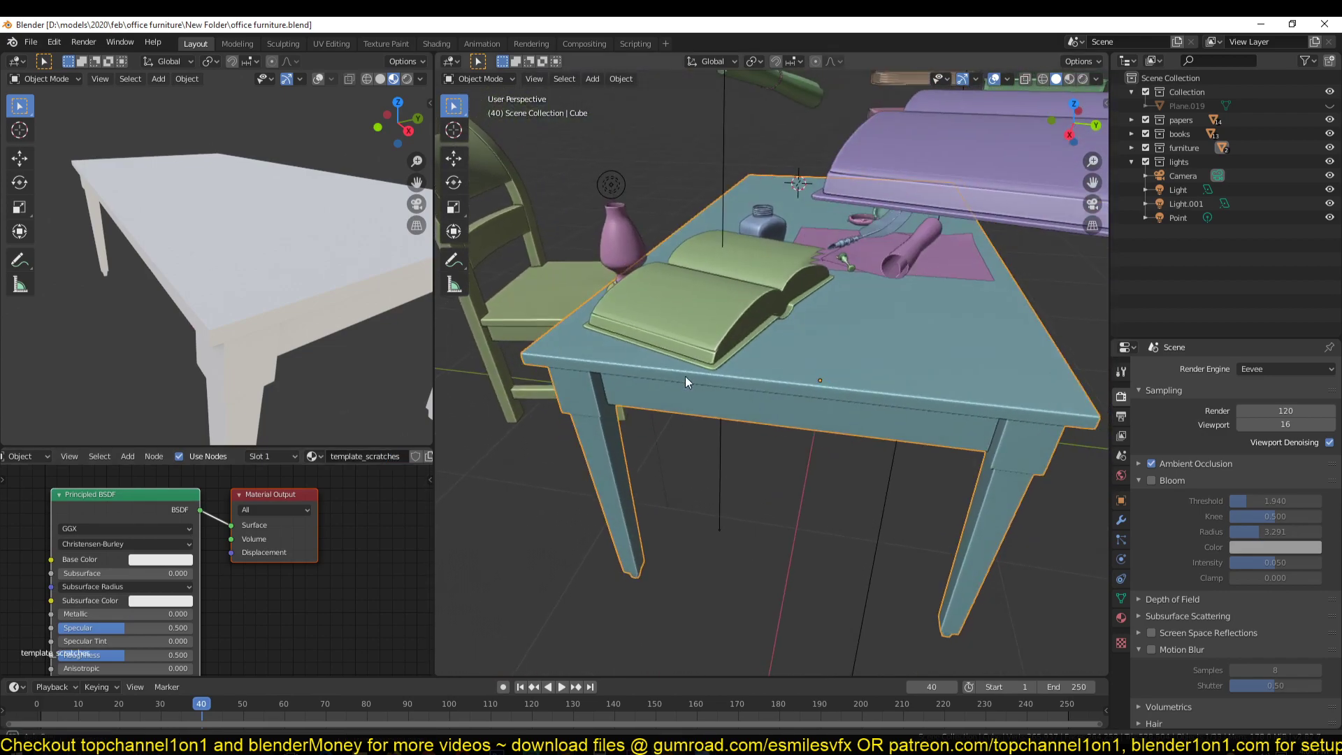
key(slash)
shift+middle_drag(817, 284, 990, 169)
Add an Image Texture node beside the Principled BSDF and load furniture_cavity_map1.jpg into it.
middle_drag(280, 626, 359, 637)
middle_drag(38, 568, 159, 564)
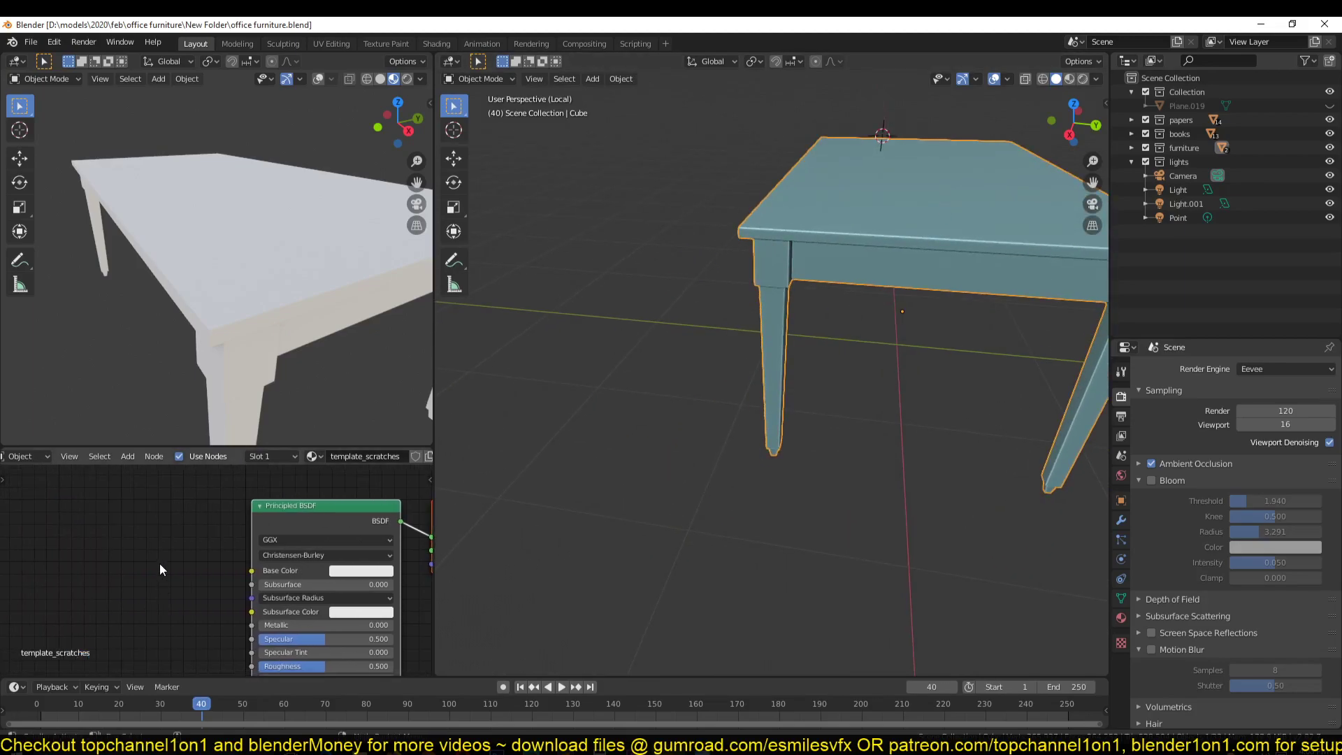
key(shift+a)
mouse_move(49, 514)
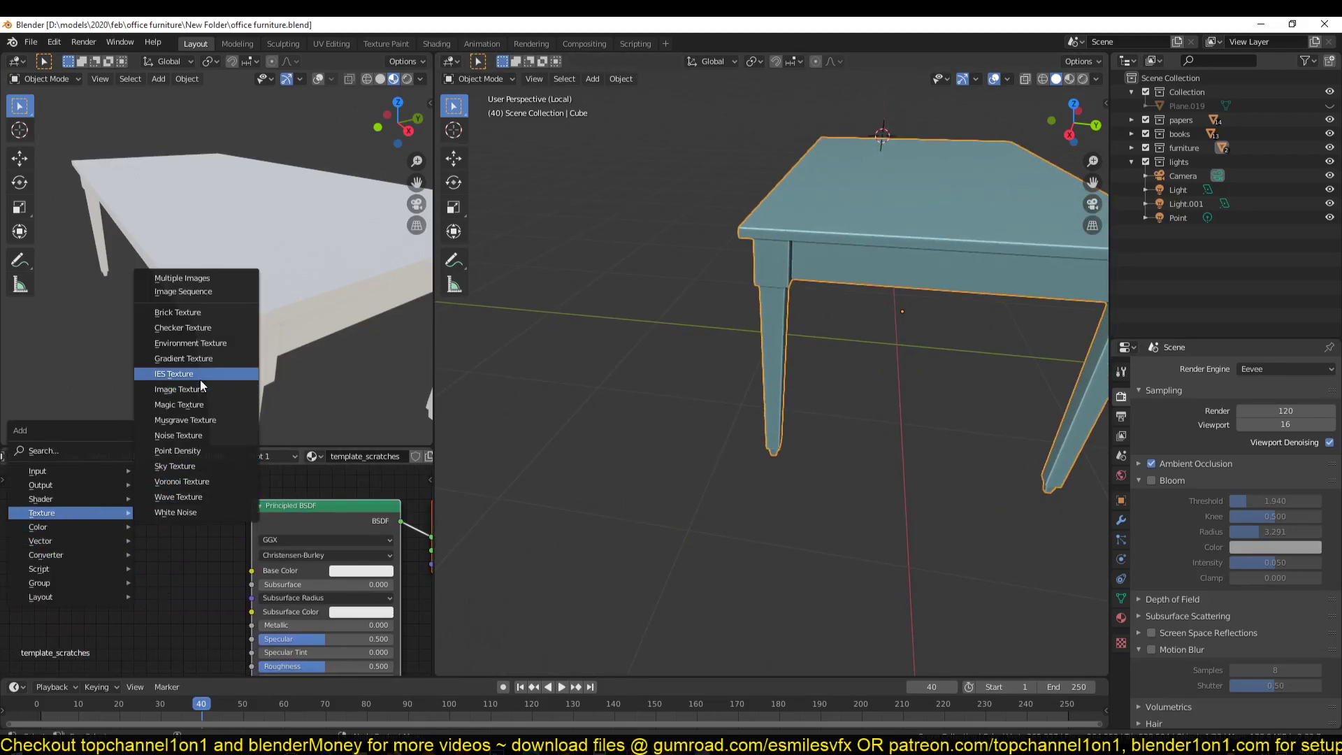
click(200, 389)
click(87, 552)
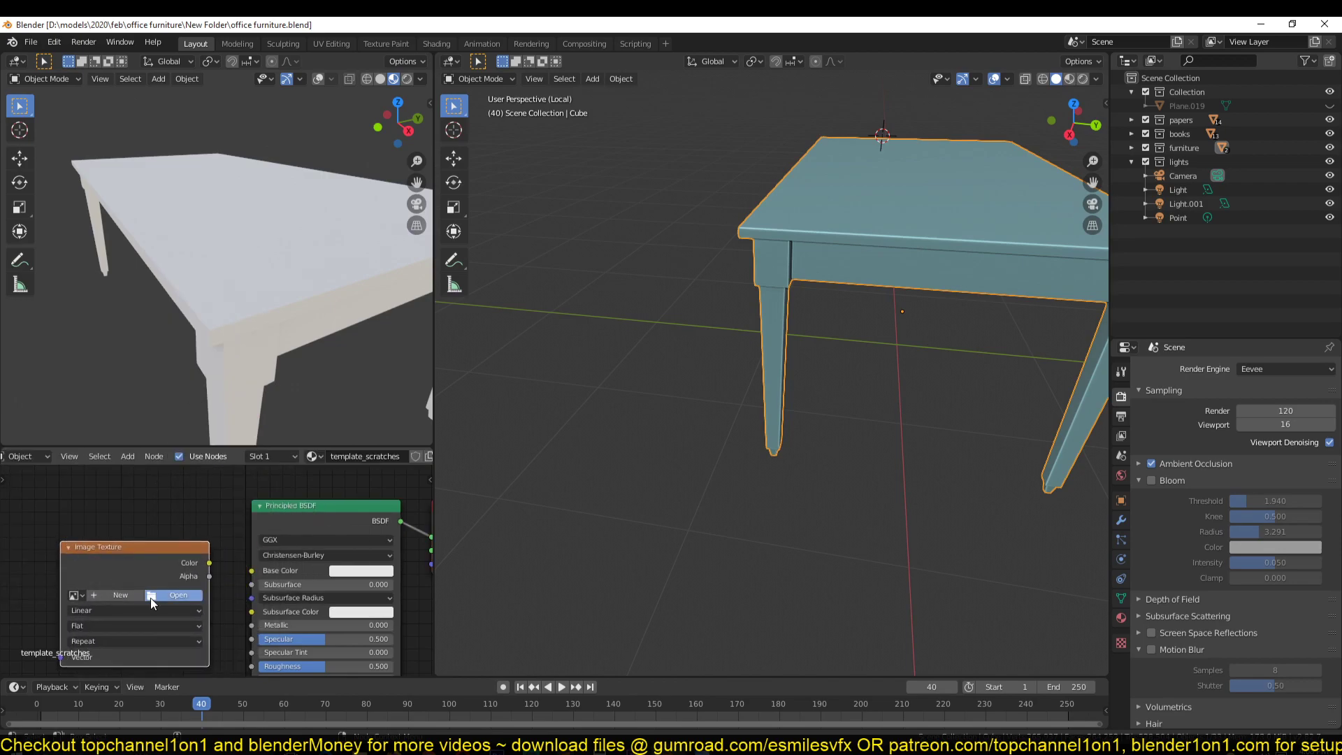
click(175, 595)
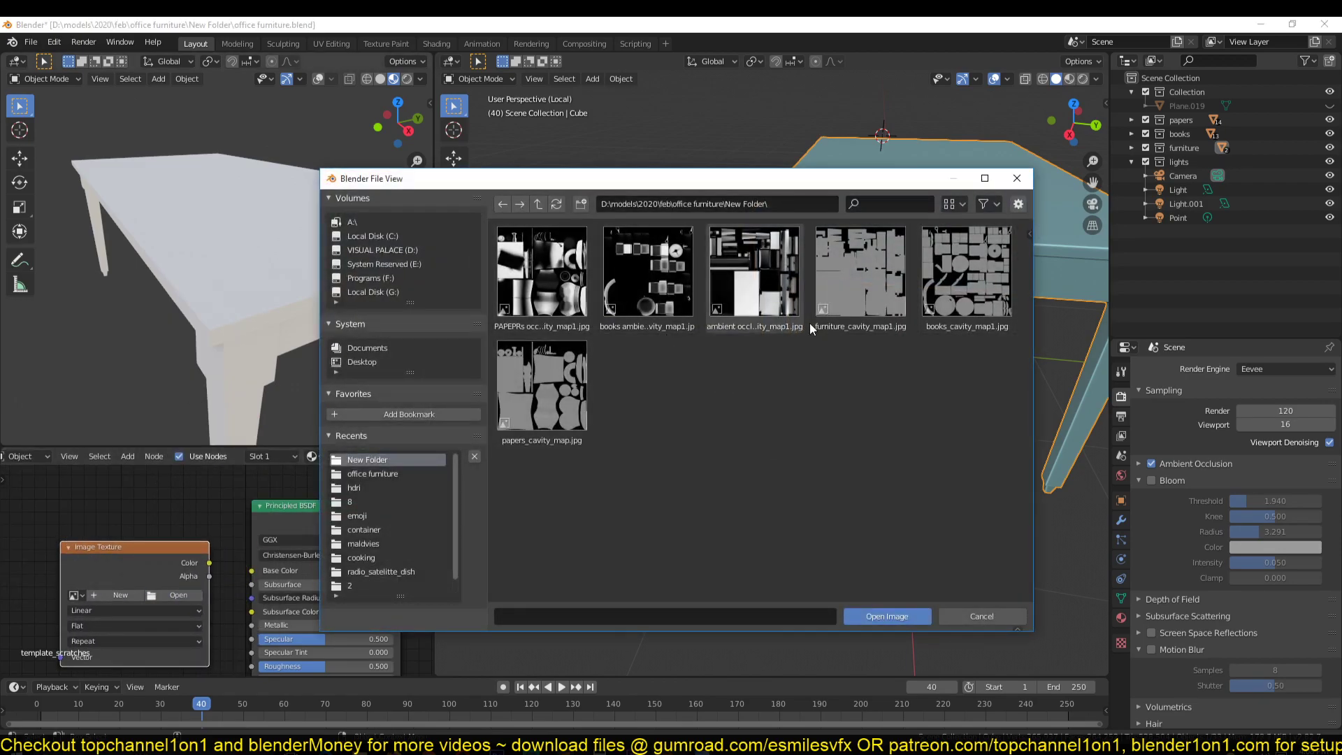
click(845, 310)
click(880, 616)
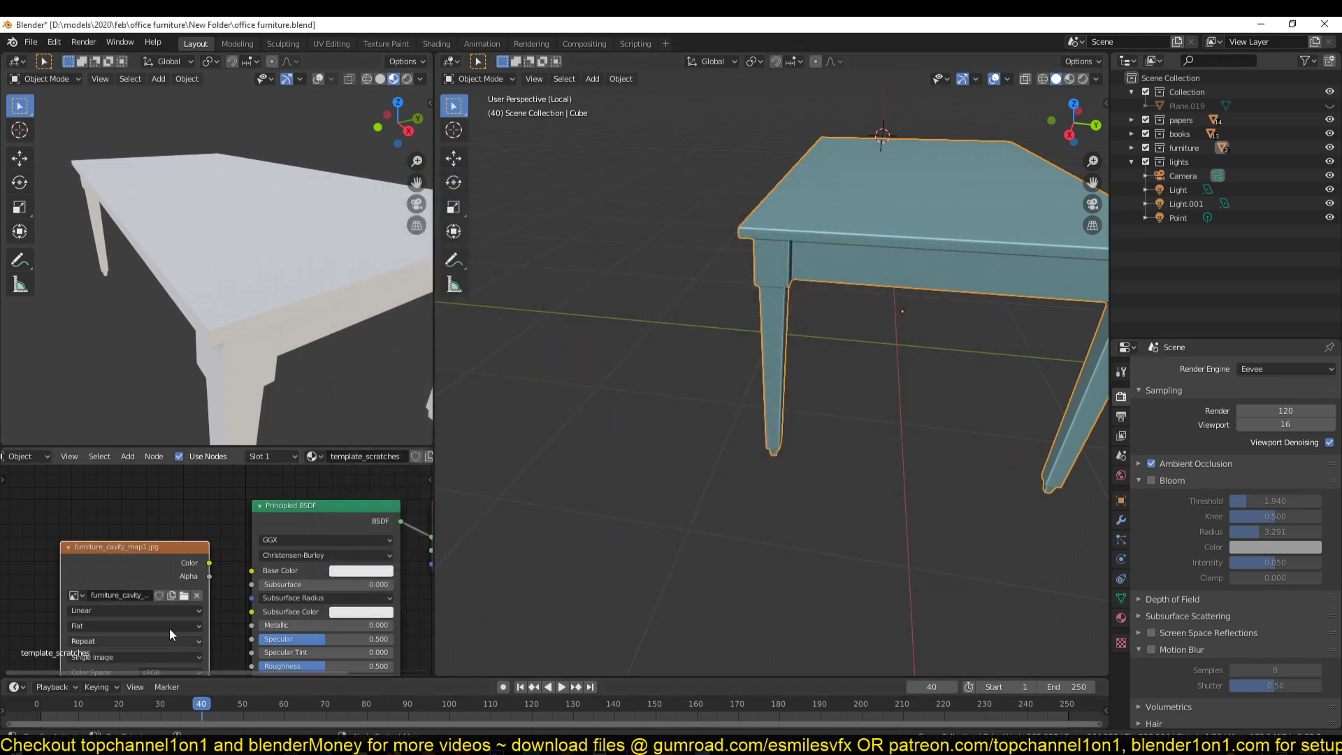
Preview the furniture cavity map directly on the table and move its image node farther from the Principled BSDF.
middle_drag(281, 337, 225, 401)
drag(148, 569, 73, 569)
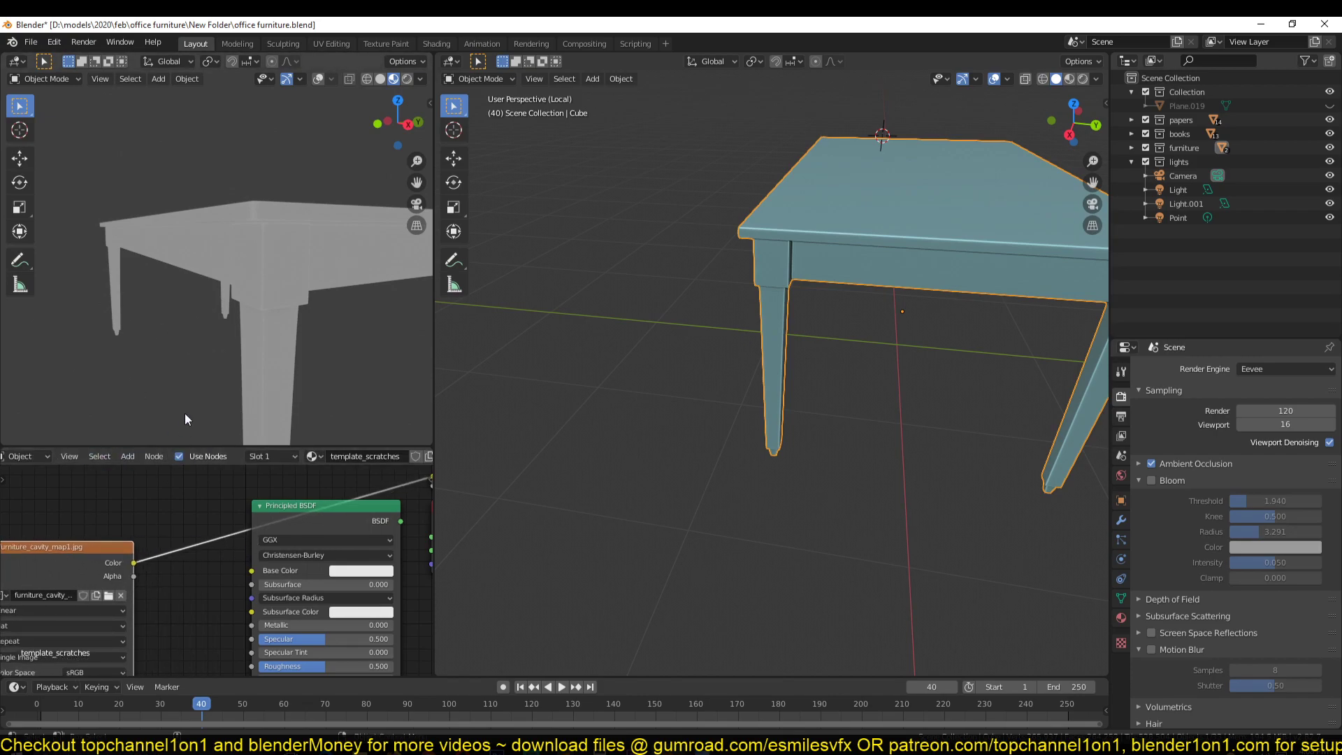
middle_drag(209, 346, 230, 368)
middle_drag(162, 612, 302, 635)
drag(188, 588, 55, 571)
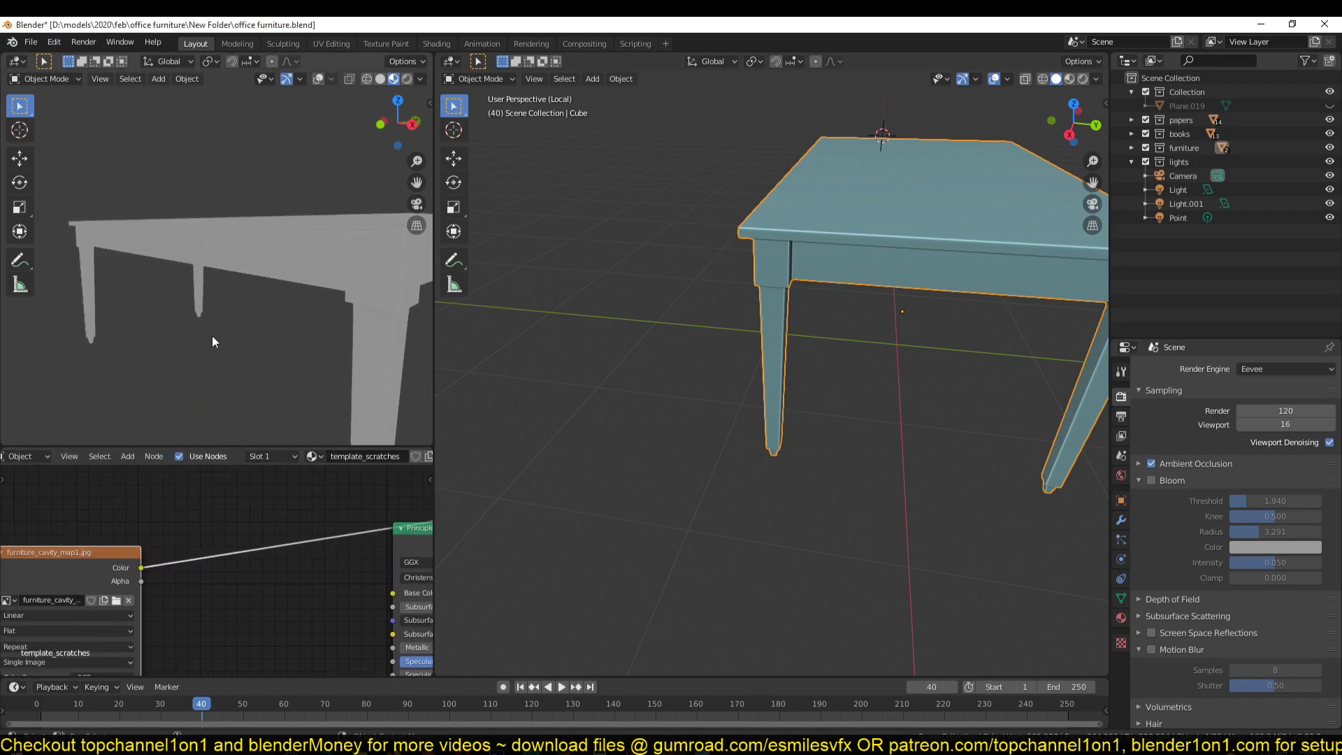
middle_drag(212, 342, 163, 360)
scroll(164, 360, up, 1)
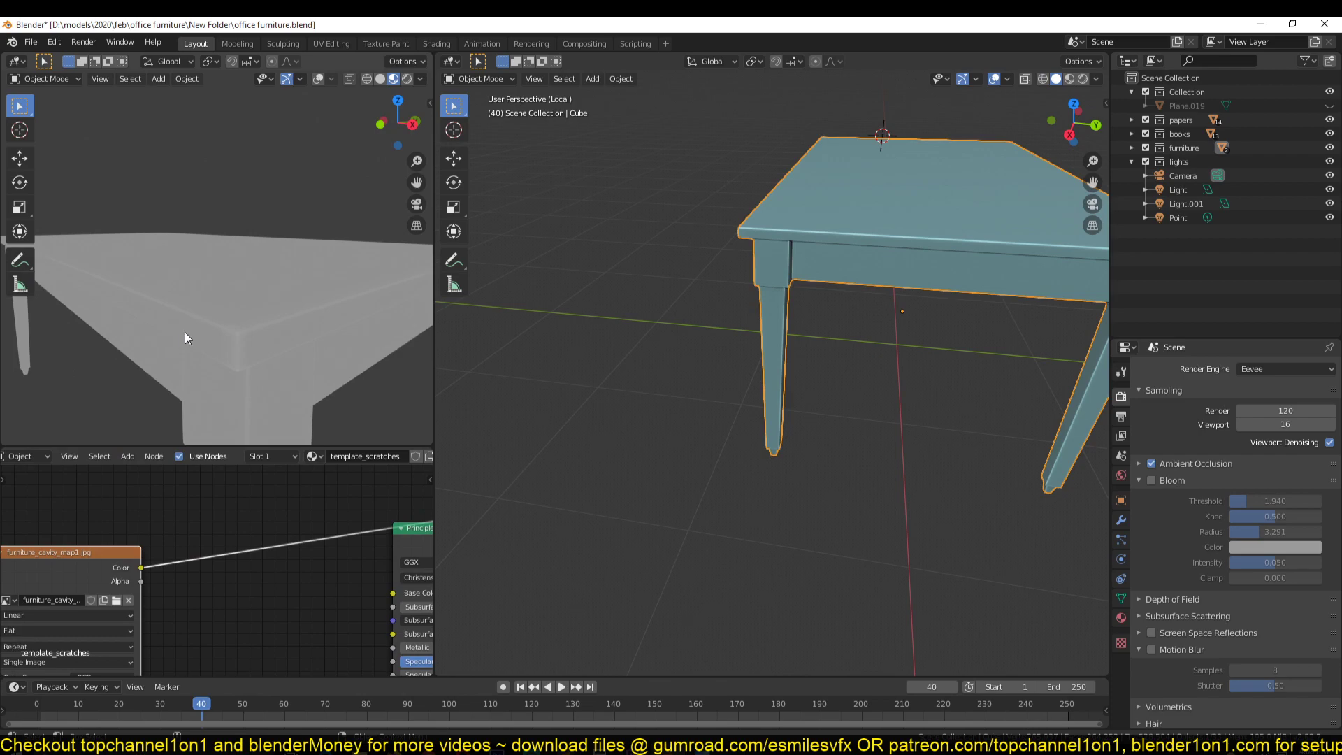
Insert a ColorRamp node after the cavity map image node and preview its output on the table.
drag(102, 566, 75, 576)
key(shift+a)
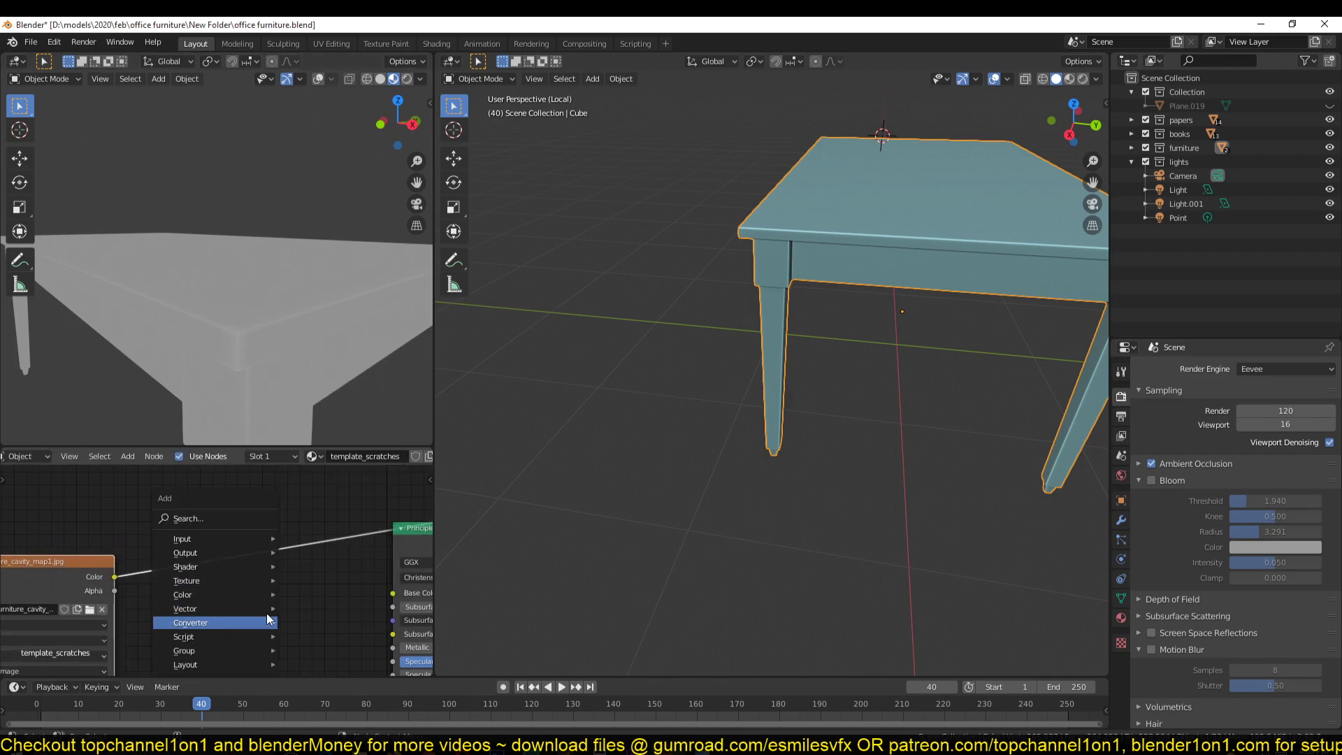
mouse_move(221, 621)
click(305, 441)
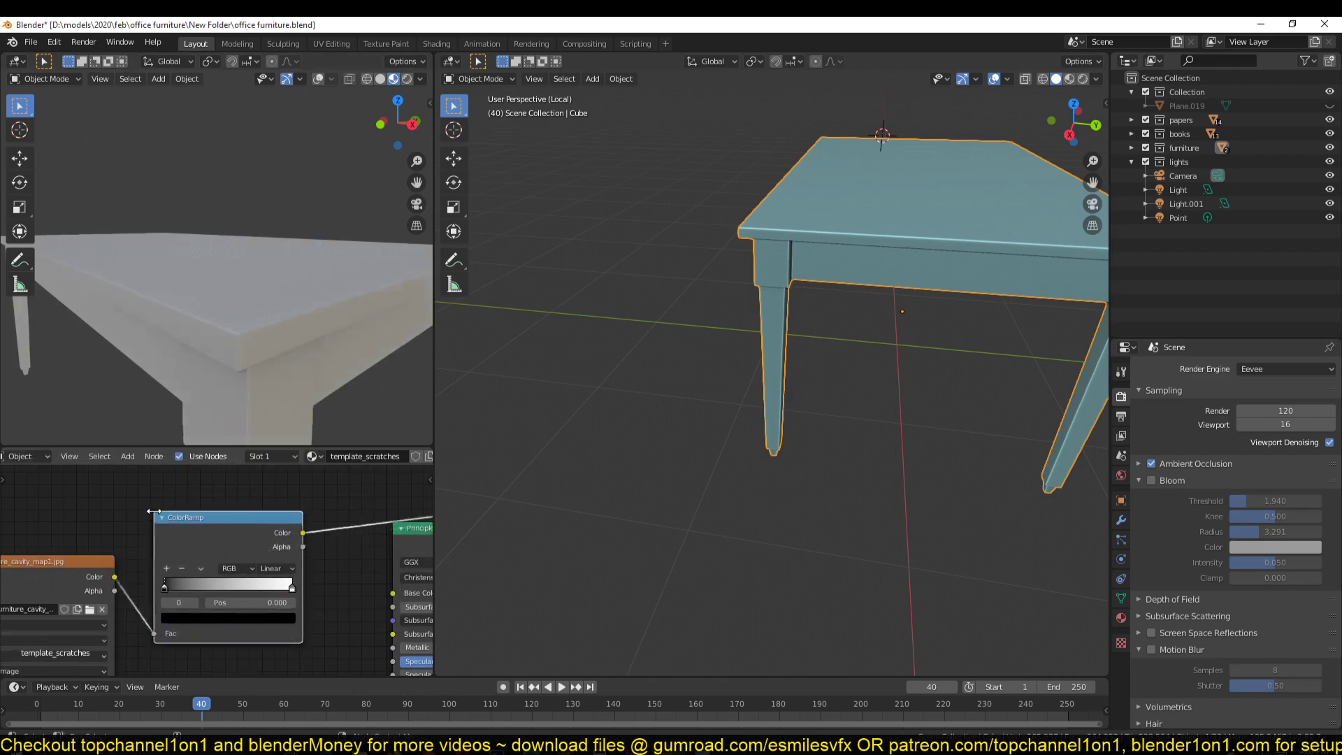
click(151, 525)
Restart the Screencast Keys display by disabling it and enabling it again.
key(n)
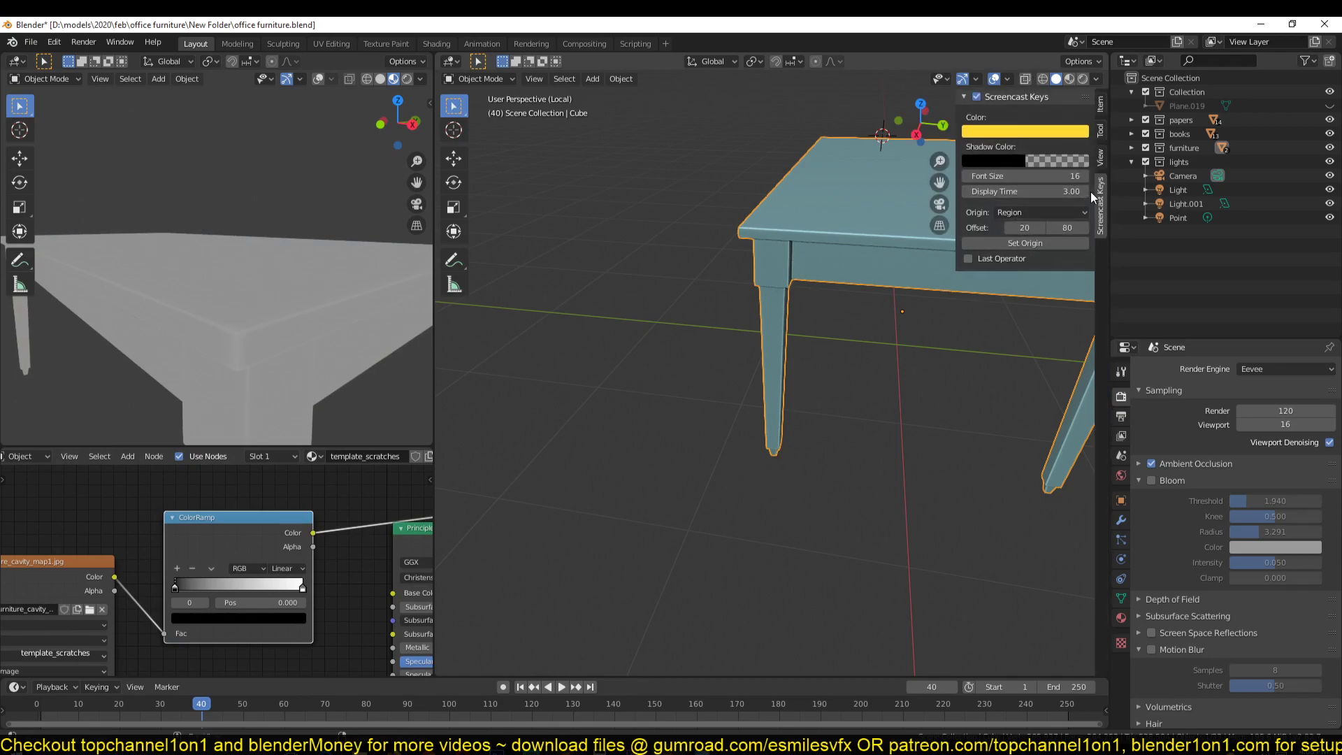
click(971, 95)
click(971, 96)
key(n)
Move the ColorRamp's black stop to position 0.259 and shift the white stop inward to raise the mask's contrast.
mouse_move(182, 587)
mouse_down()
mouse_move(250, 593)
mouse_move(216, 582)
mouse_up()
scroll(168, 163, down, 2)
scroll(244, 253, up, 2)
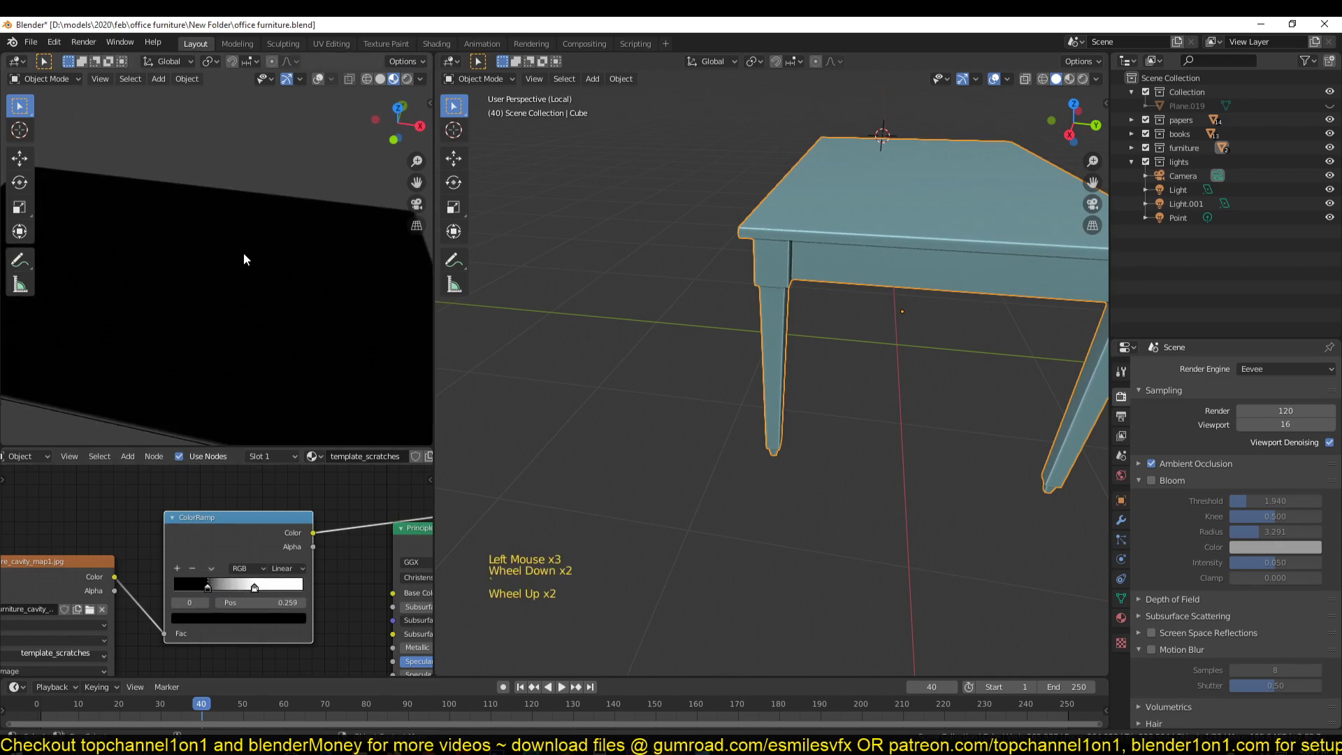
Check the mask's contrast around the whole table and move the ColorRamp node farther from the Principled BSDF.
middle_drag(243, 253, 389, 193)
scroll(308, 229, down, 1)
mouse_move(308, 228)
middle_down()
mouse_move(366, 186)
mouse_move(308, 242)
middle_up()
scroll(306, 238, up, 1)
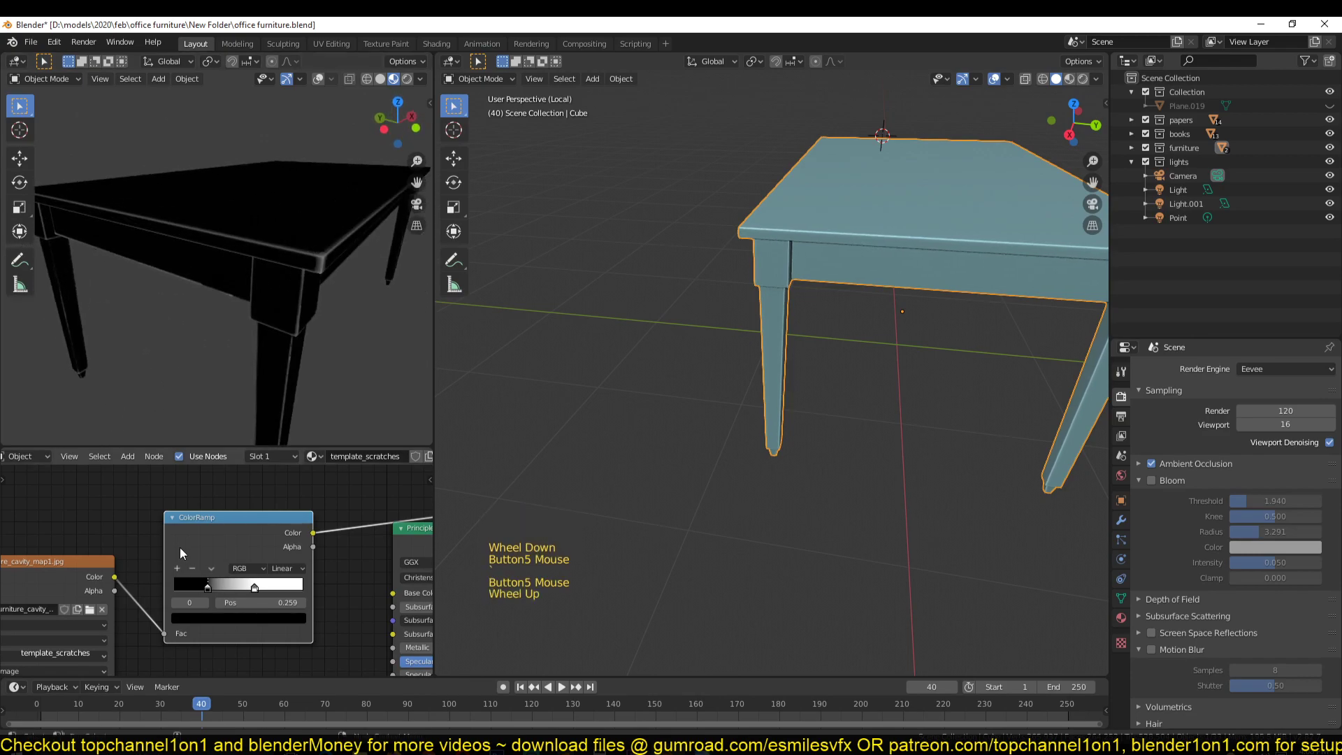
middle_drag(181, 548, 271, 516)
drag(190, 543, 103, 537)
drag(343, 515, 241, 530)
middle_drag(240, 531, 166, 565)
scroll(212, 566, down, 1)
middle_drag(278, 316, 279, 298)
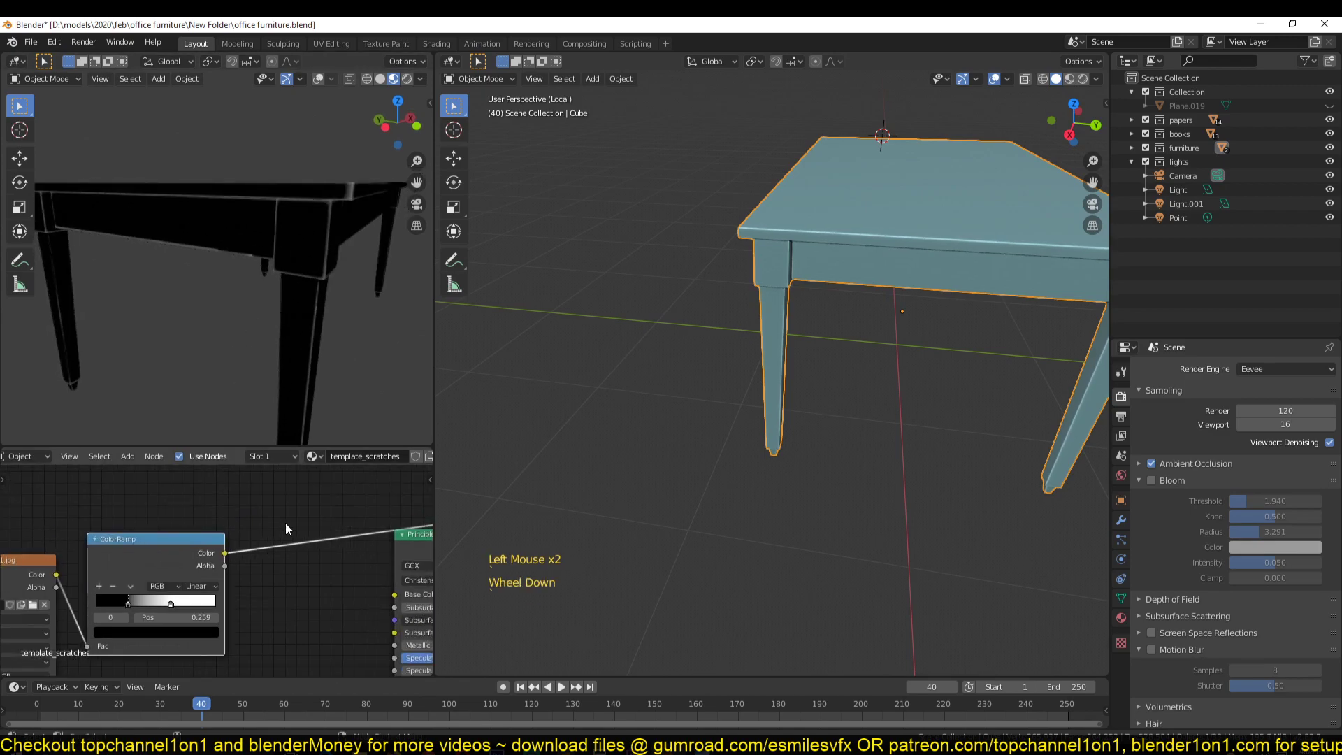
Insert a Math node on the link after the ColorRamp's Color output.
key(shift+a)
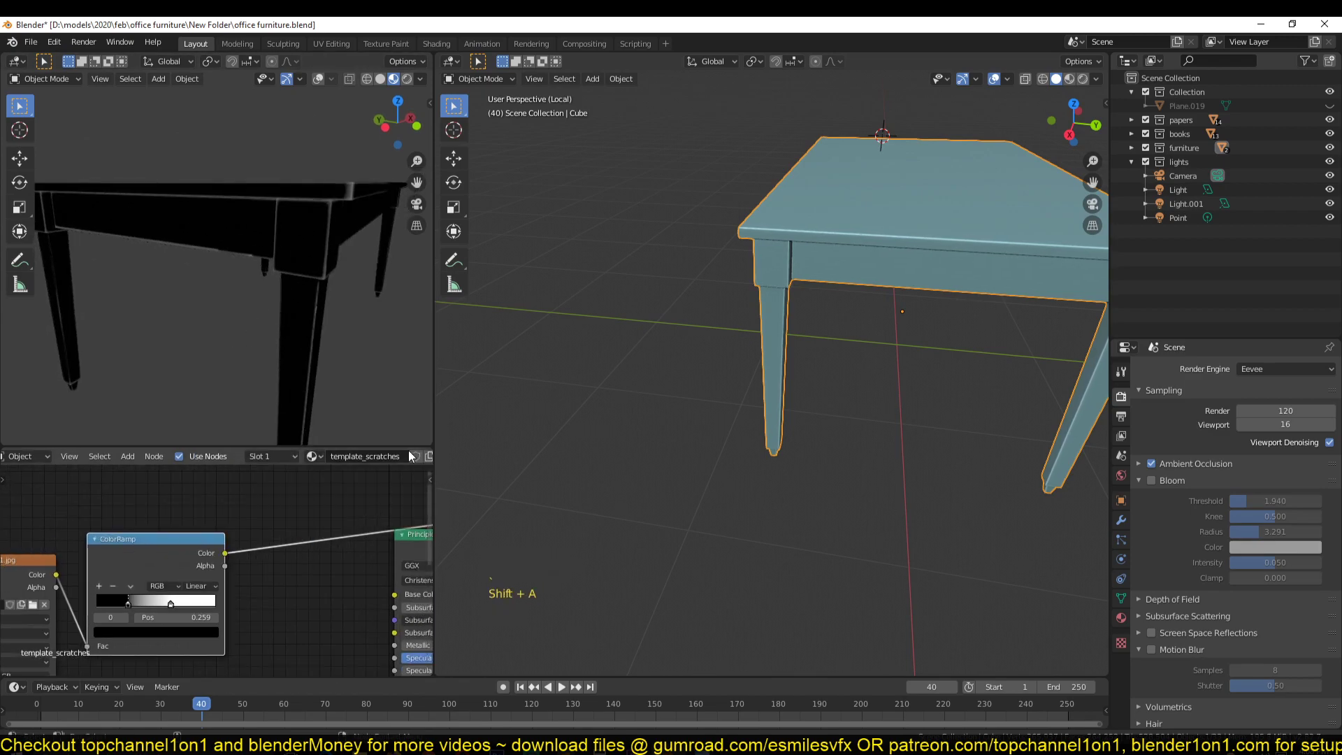
click(399, 451)
key(shift+a)
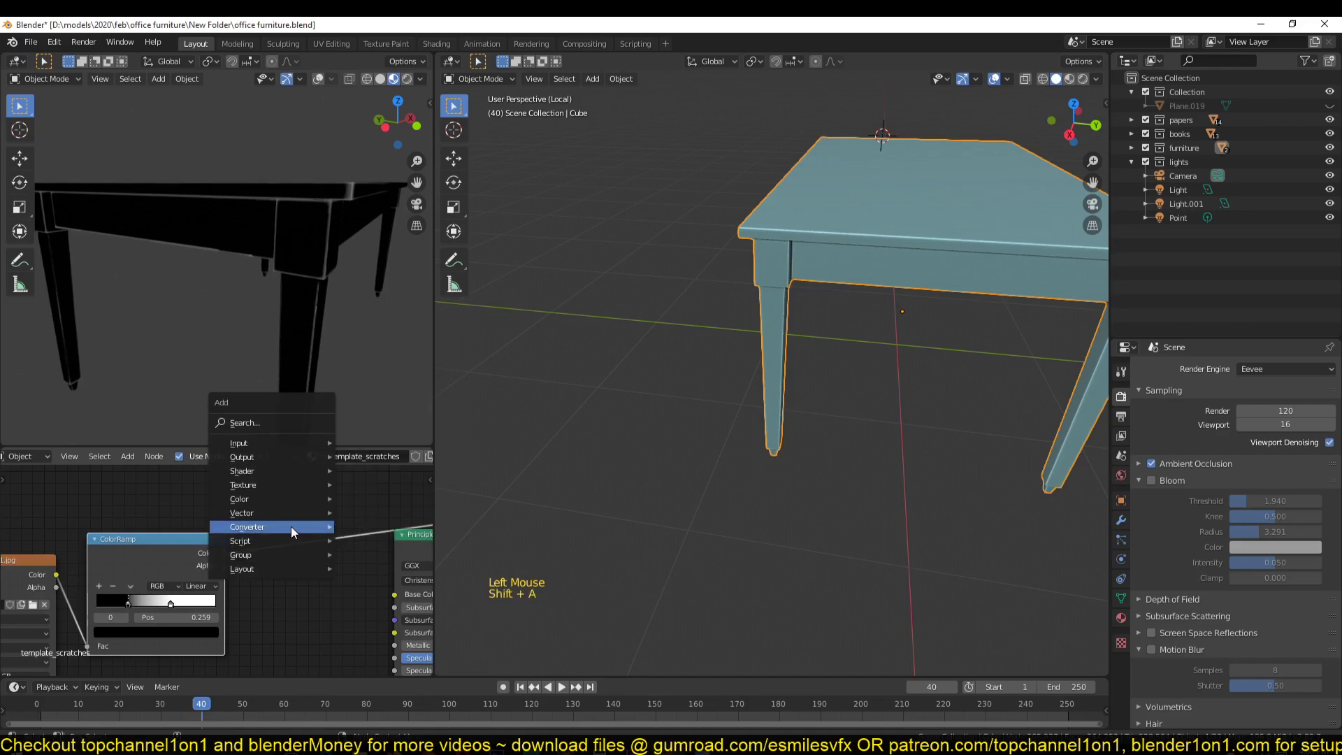
mouse_move(290, 526)
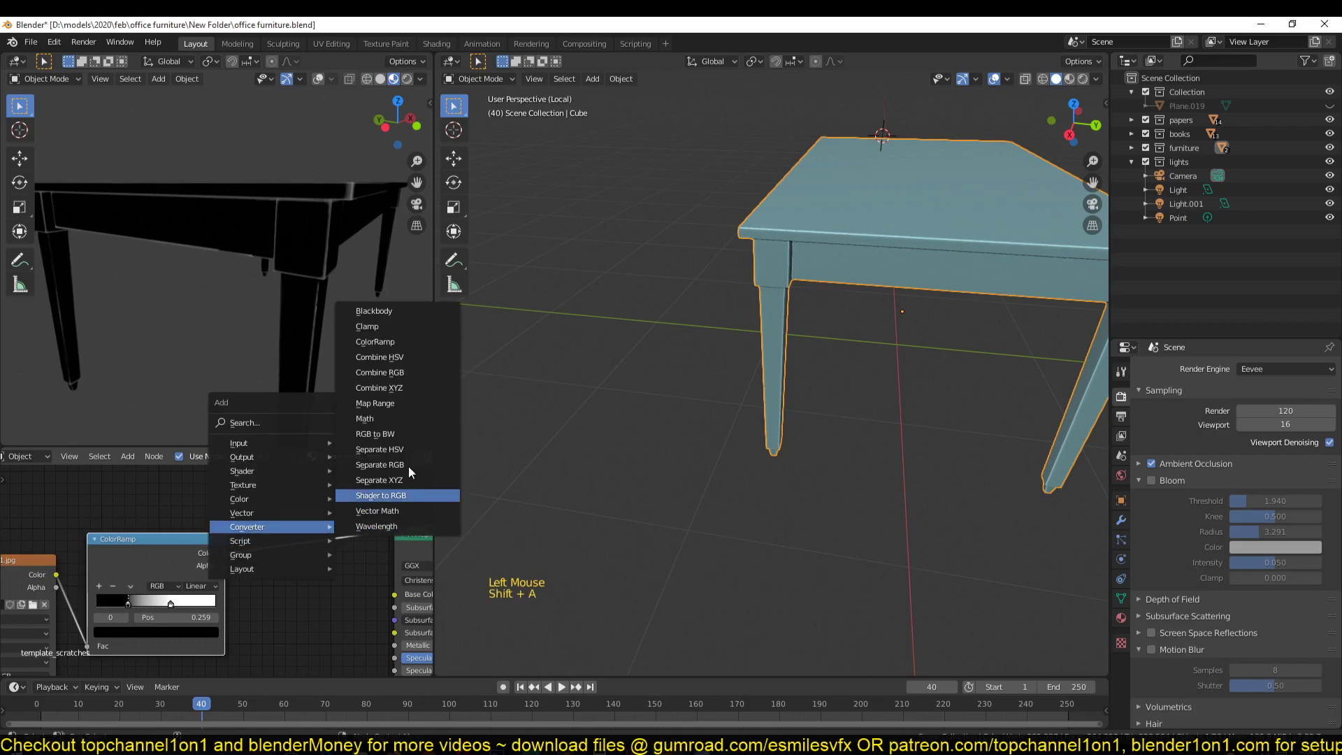
click(397, 418)
click(308, 552)
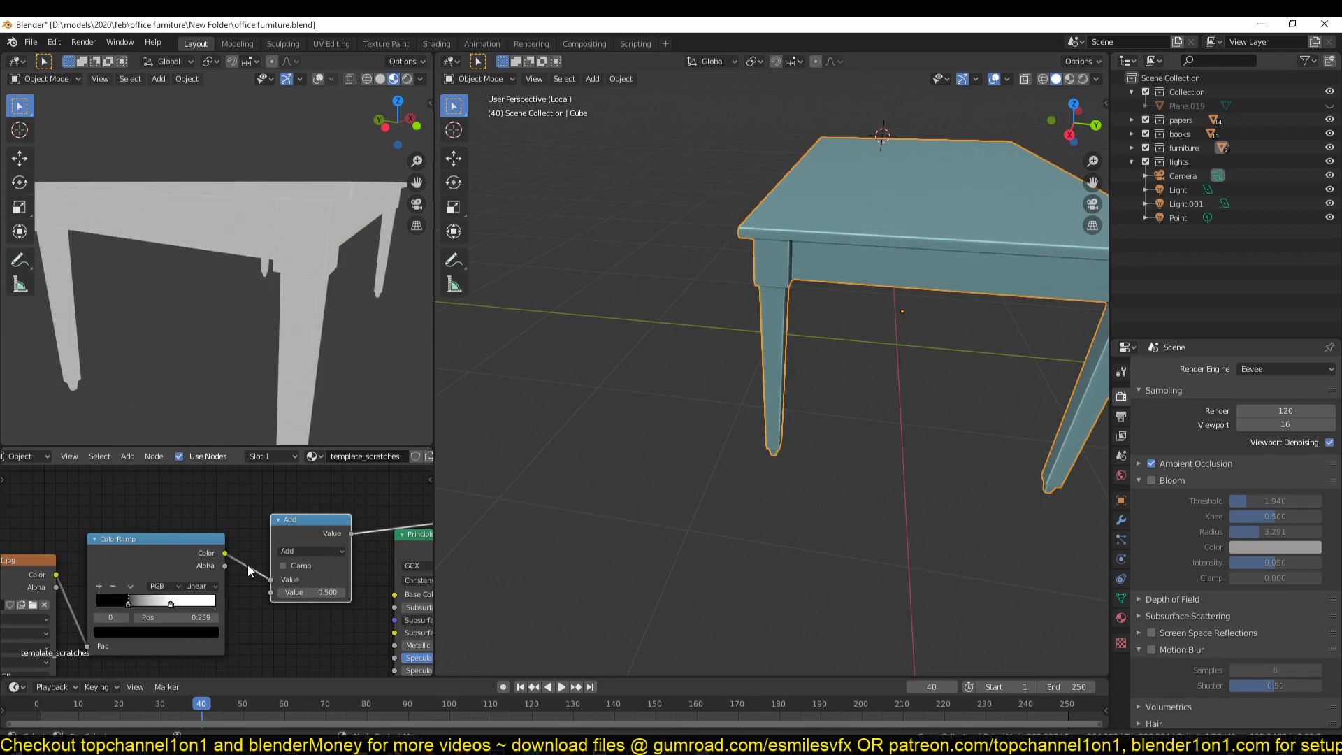
Set the Math node's operation to Greater Than and lower its threshold to 0.030.
click(308, 556)
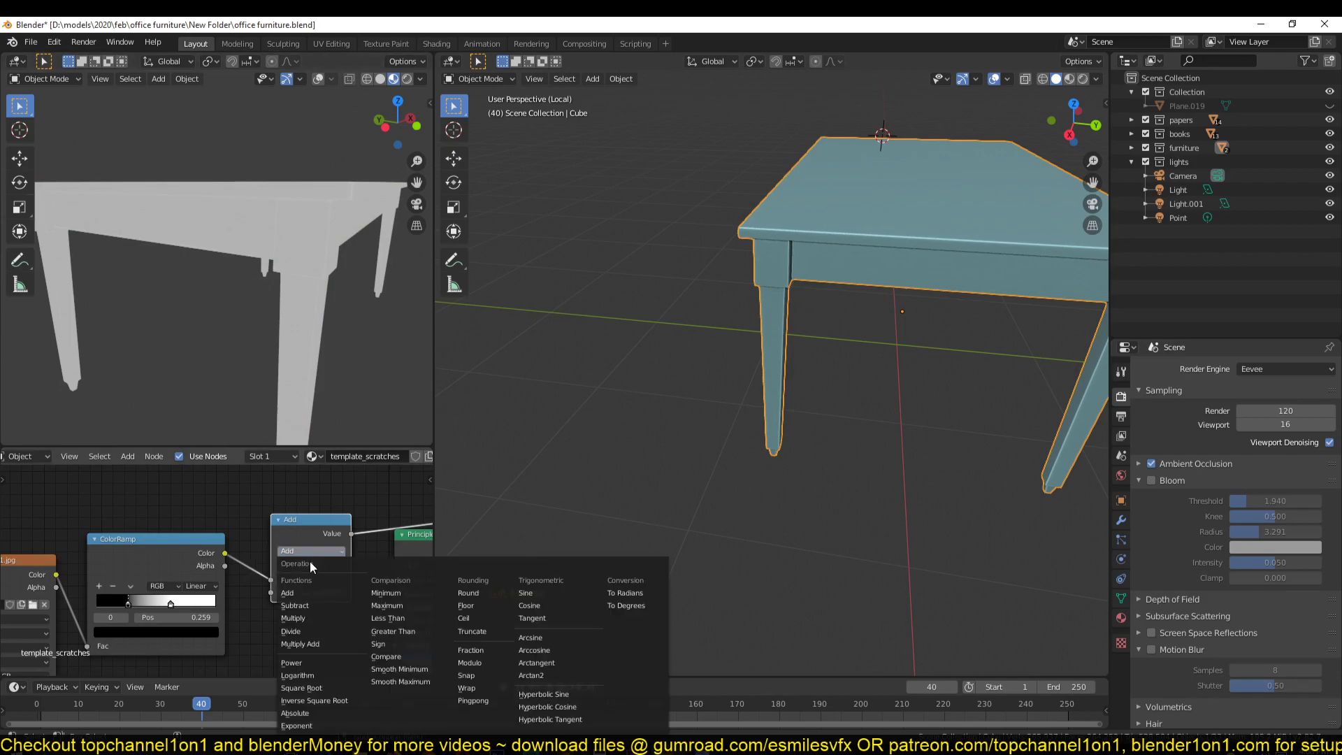
click(383, 627)
middle_drag(253, 285, 211, 310)
key(shift)
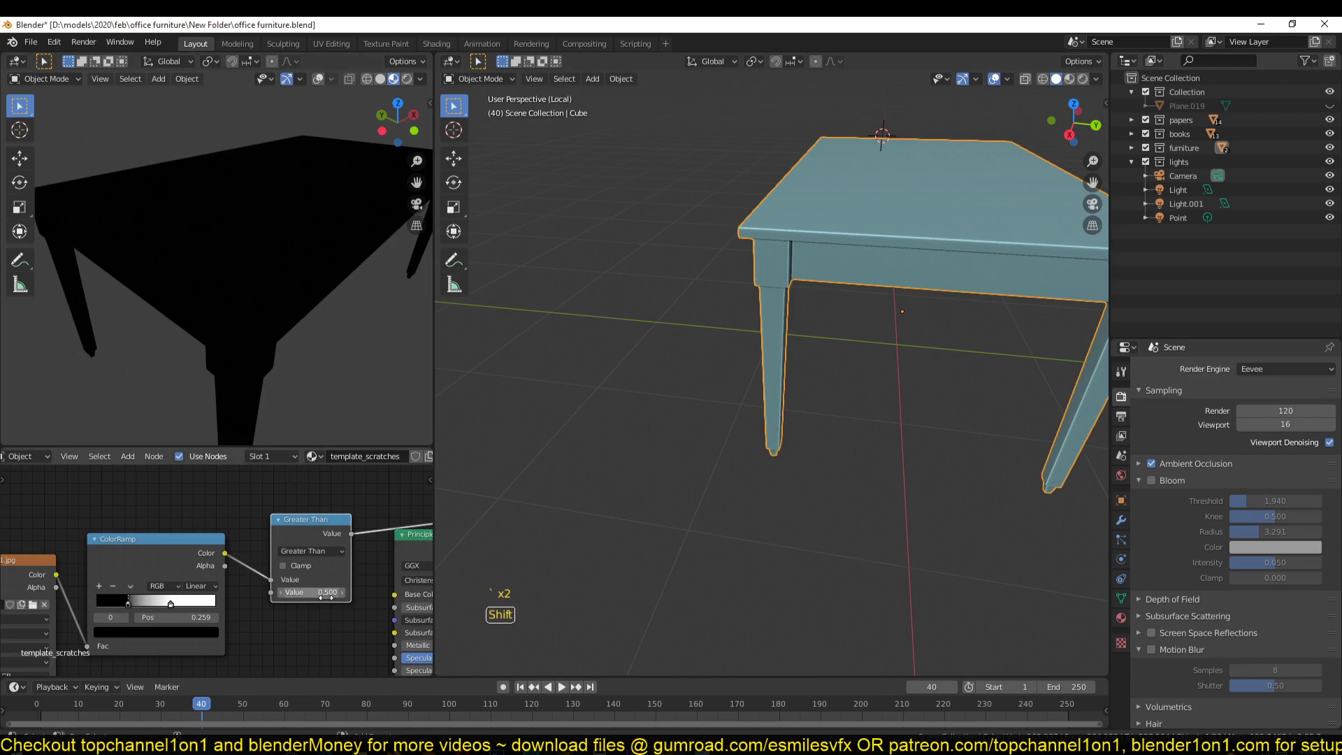
shift+drag(326, 597, 287, 598)
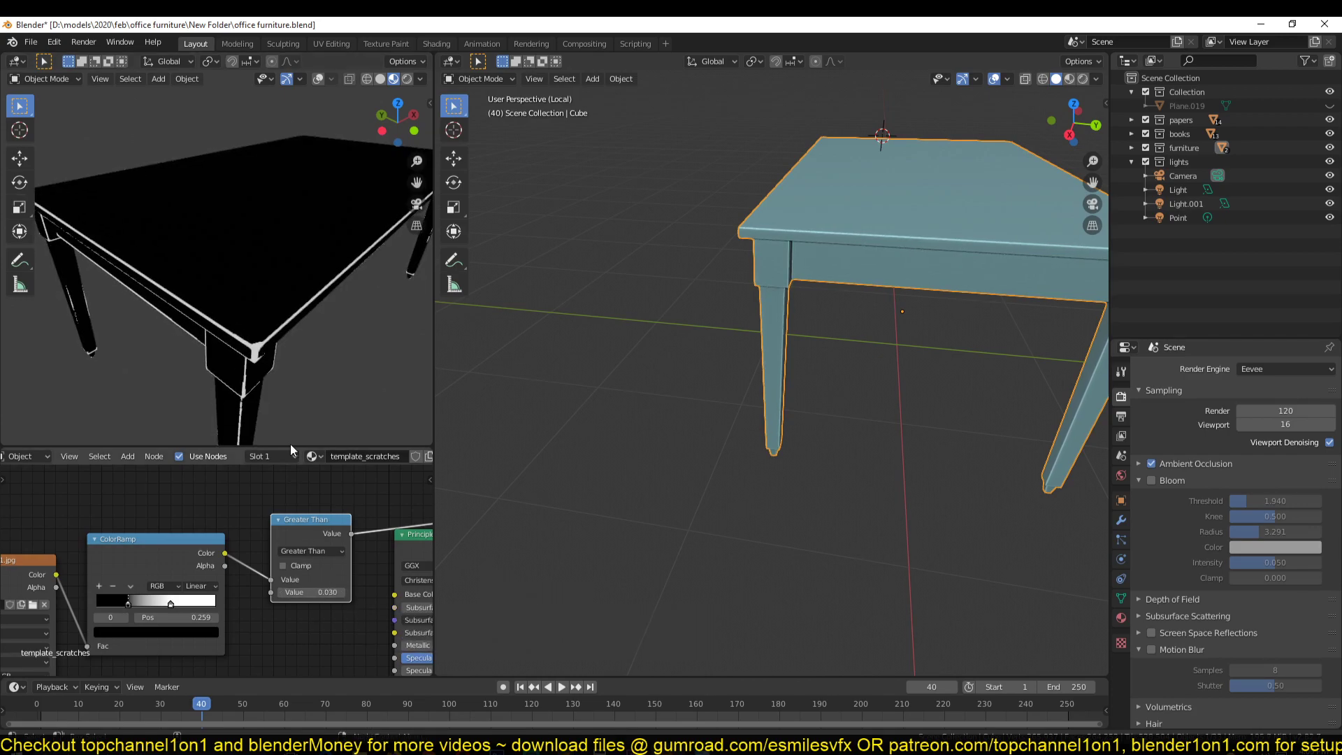
Examine the thresholded edge mask around the table and compare it with the worn varnished wood reference image in the browser.
middle_drag(231, 280, 170, 258)
scroll(167, 257, down, 2)
middle_drag(141, 308, 346, 274)
scroll(346, 261, up, 3)
scroll(363, 315, up, 1)
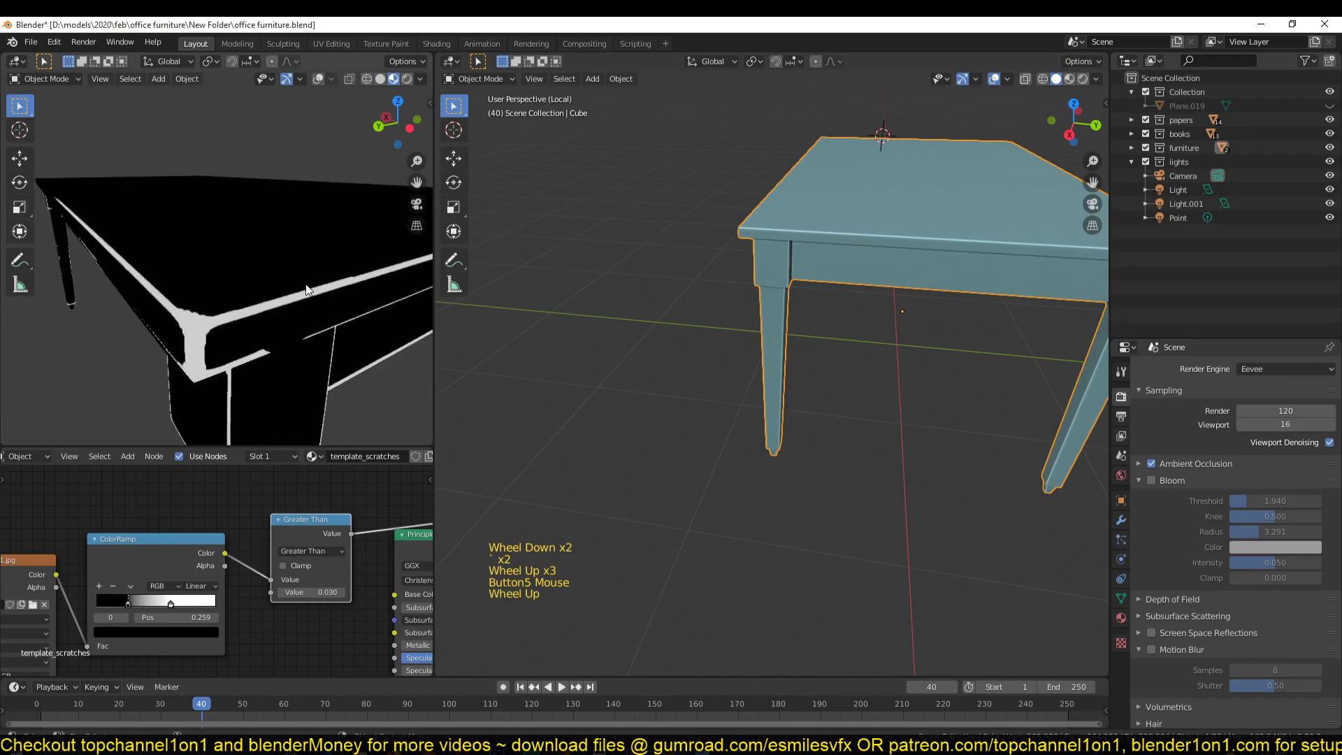
middle_drag(324, 284, 250, 292)
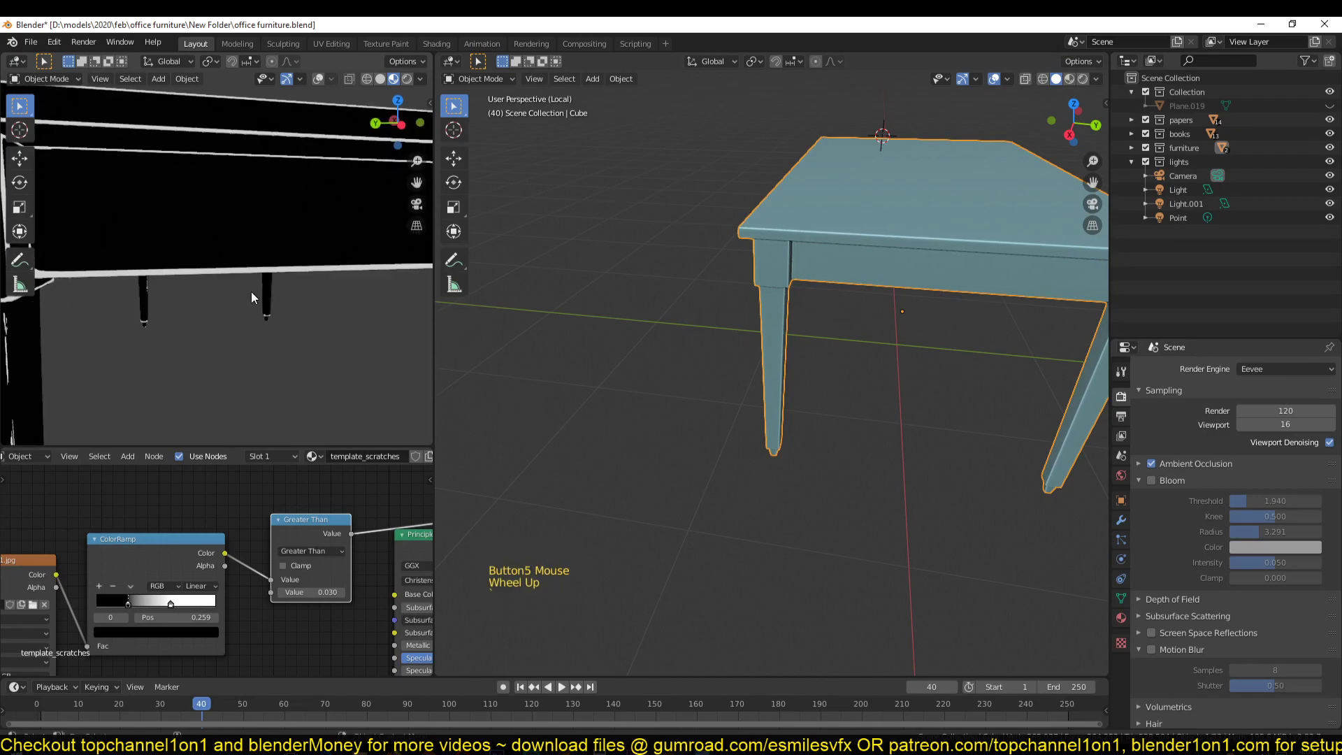
click(545, 749)
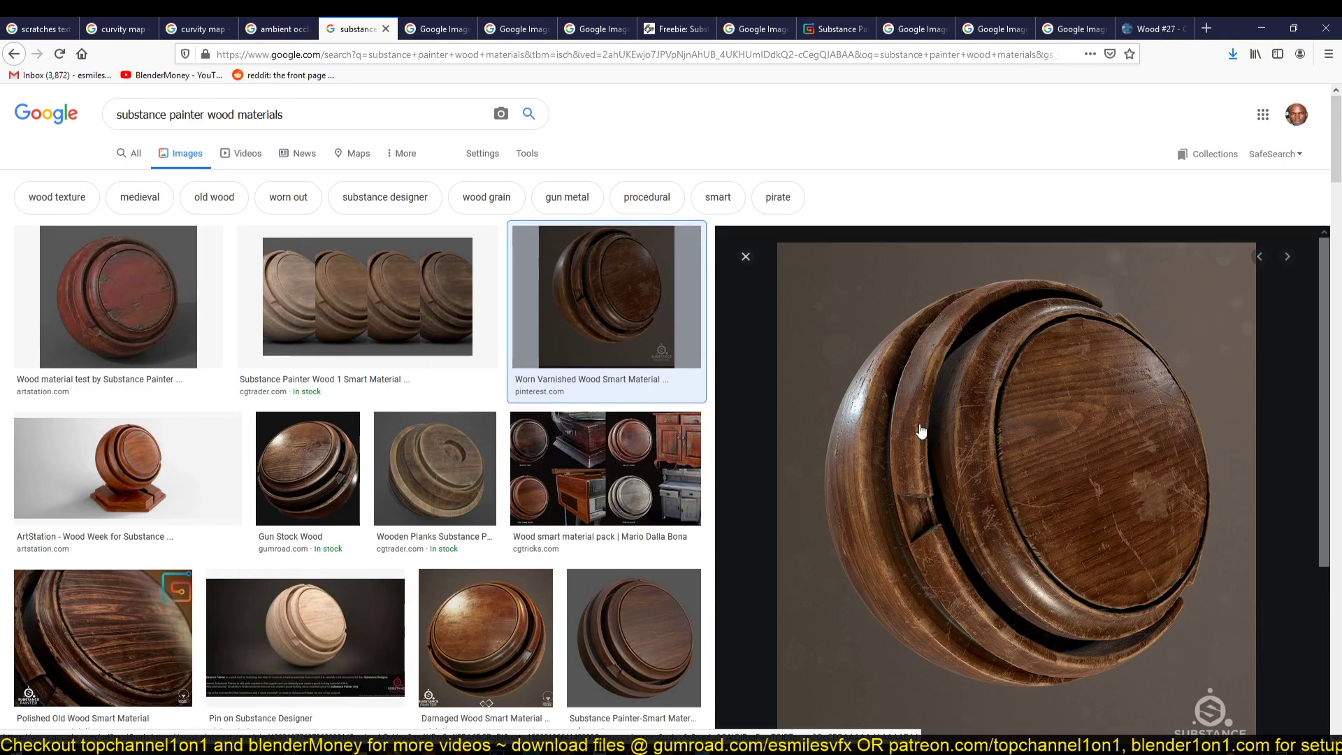
click(1262, 28)
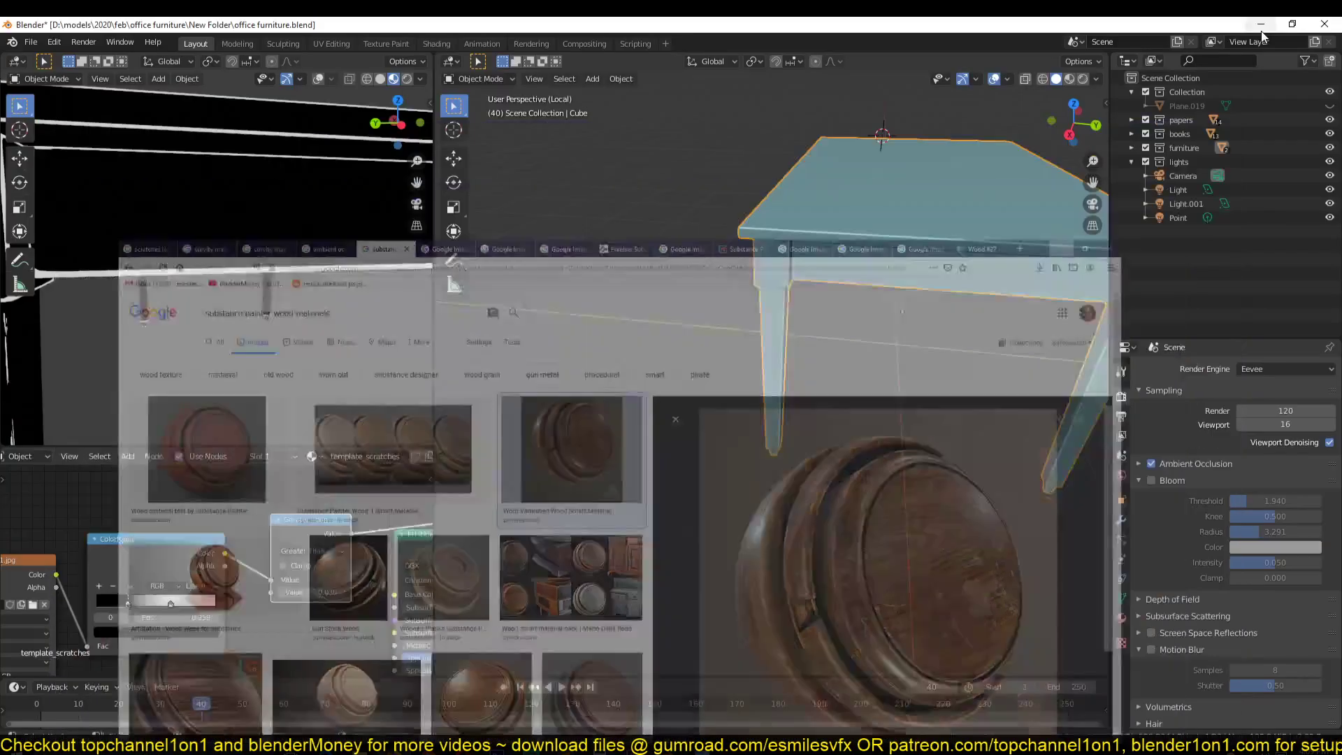
scroll(280, 270, down, 3)
middle_drag(279, 270, 287, 329)
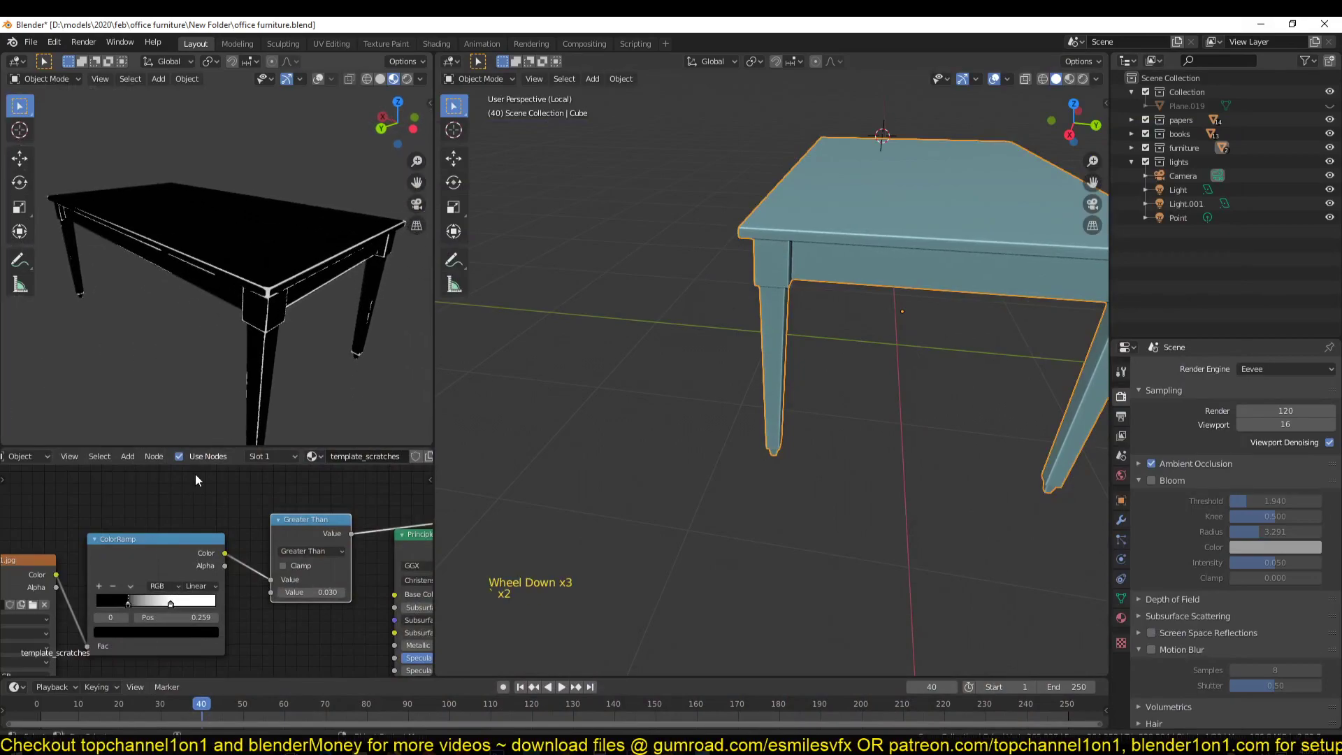
Move the cavity map image and ColorRamp nodes together farther from the Greater Than node.
scroll(177, 594, down, 5)
click(274, 589)
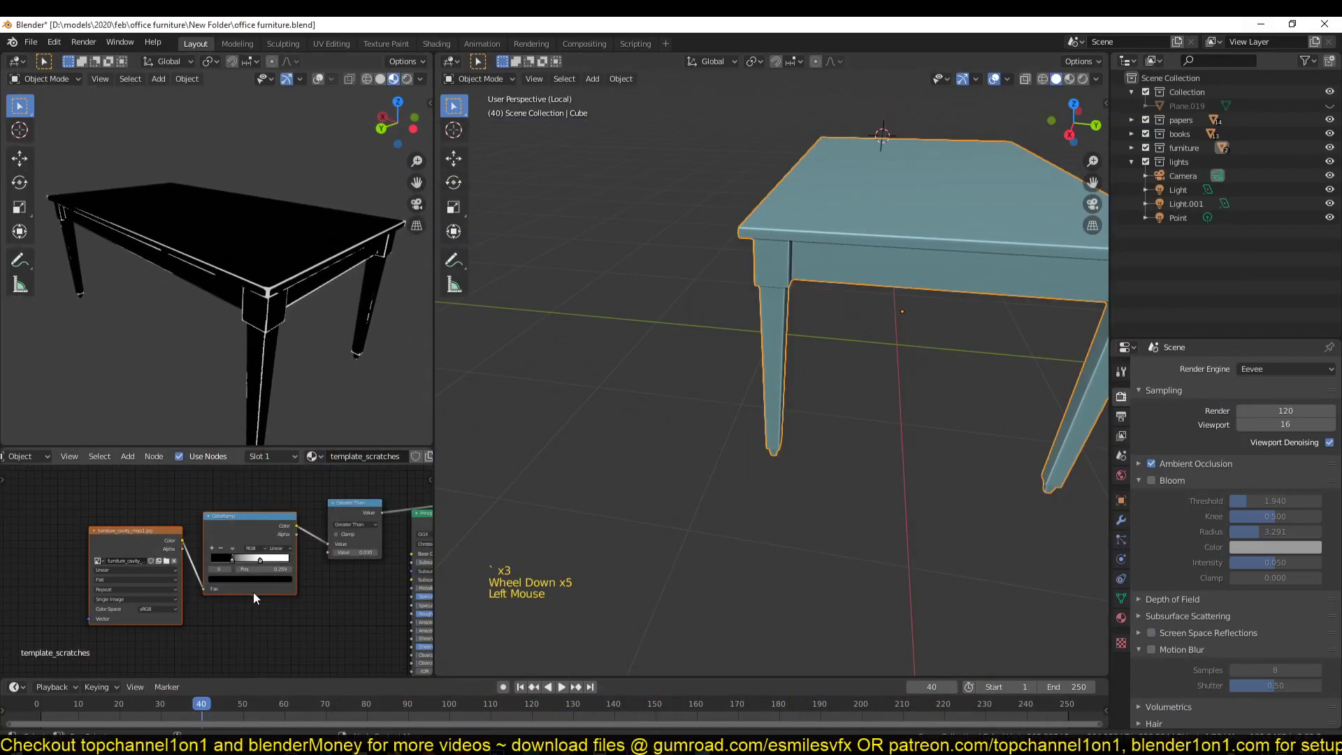
key(g)
Examine the edge mask along the table's long side and corner leg from several angles.
middle_drag(289, 321, 264, 305)
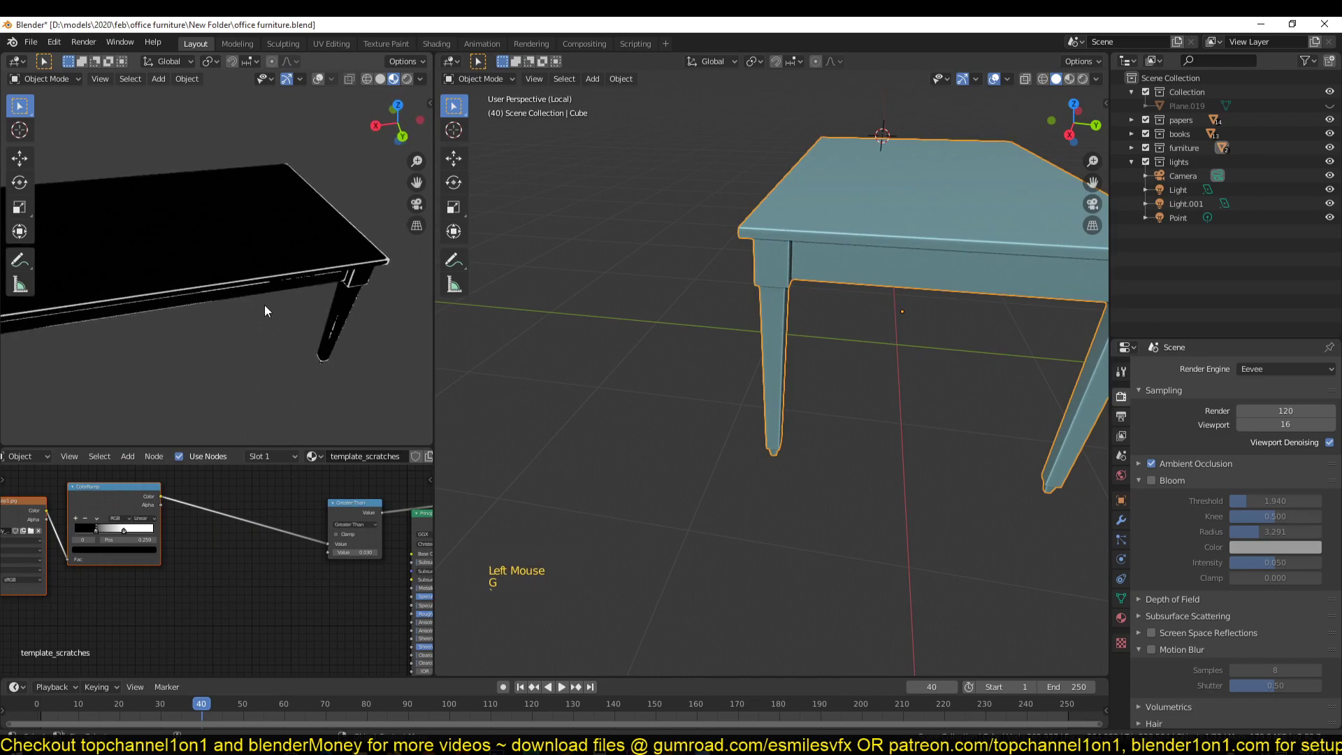
scroll(337, 261, up, 3)
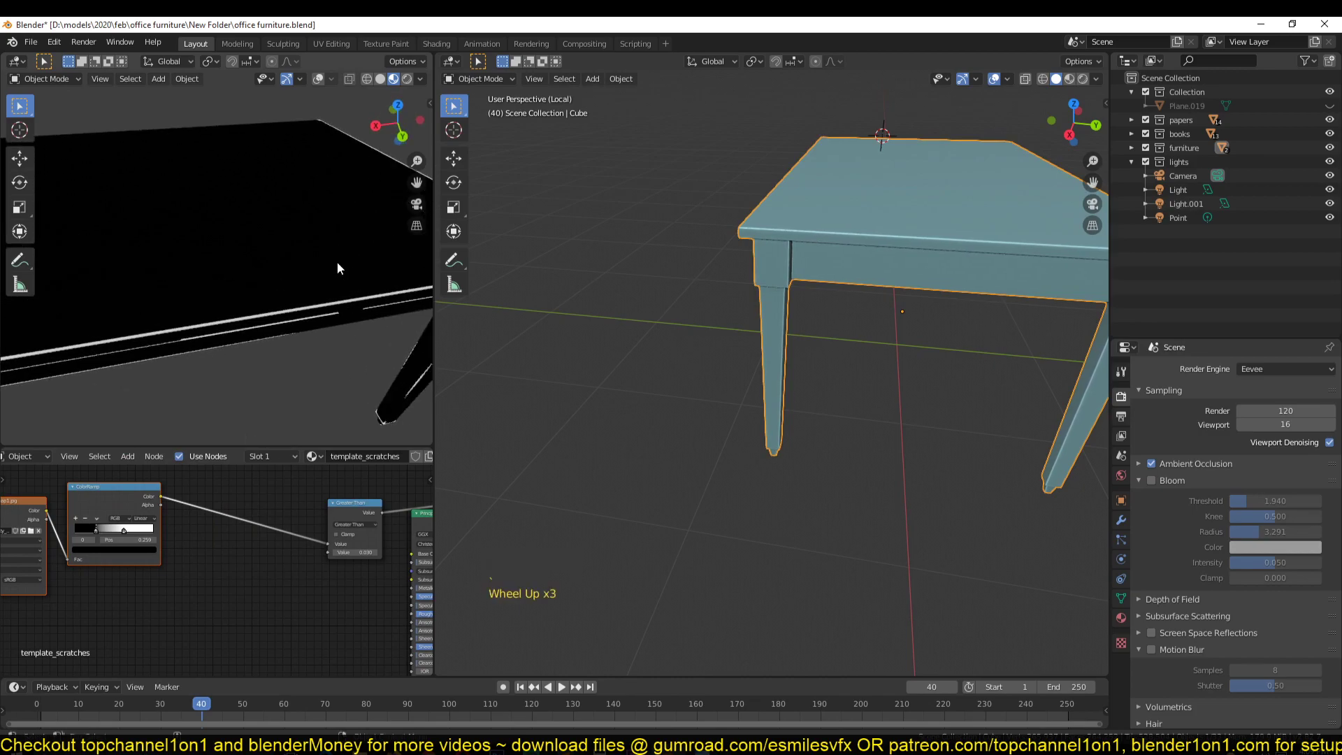
middle_drag(337, 262, 219, 250)
middle_drag(282, 392, 418, 208)
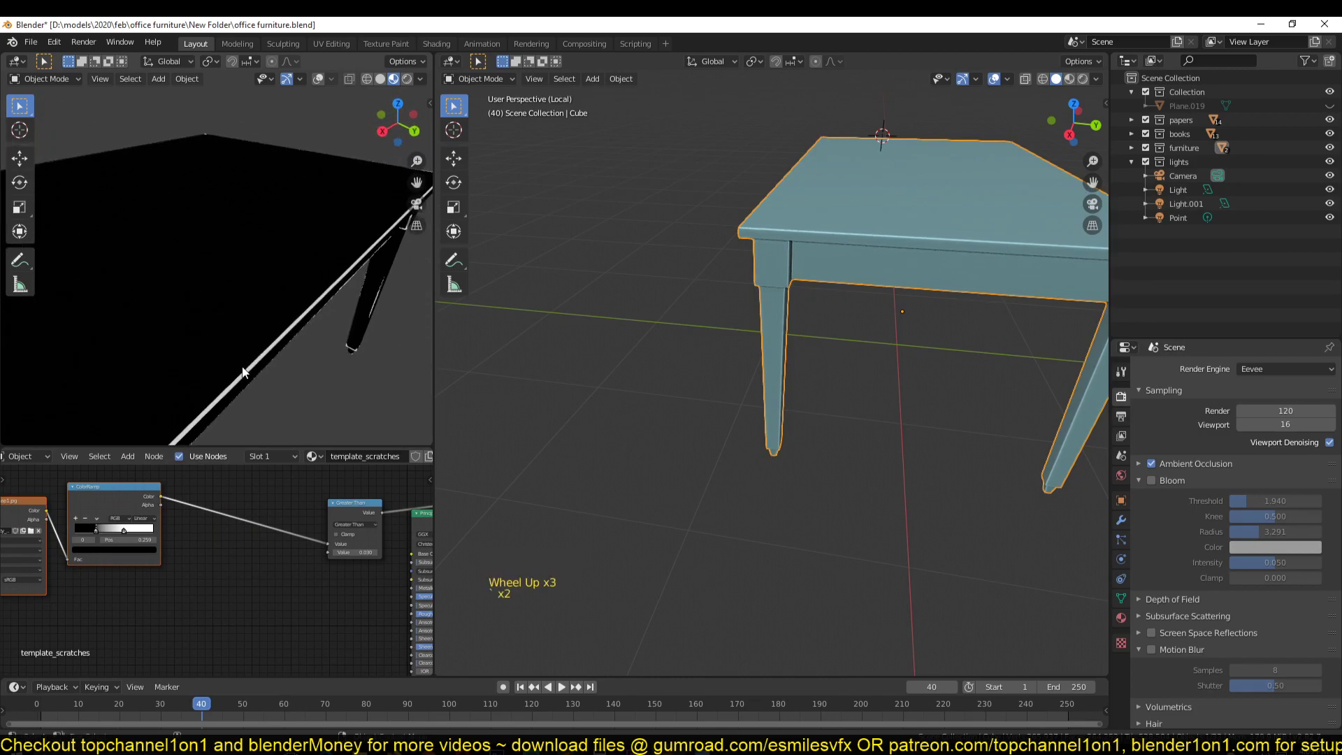
key(grave)
key(grave)
middle_drag(392, 233, 186, 268)
Add a Musgrave Texture node below the ColorRamp and preview its output on the table.
middle_drag(197, 594, 225, 566)
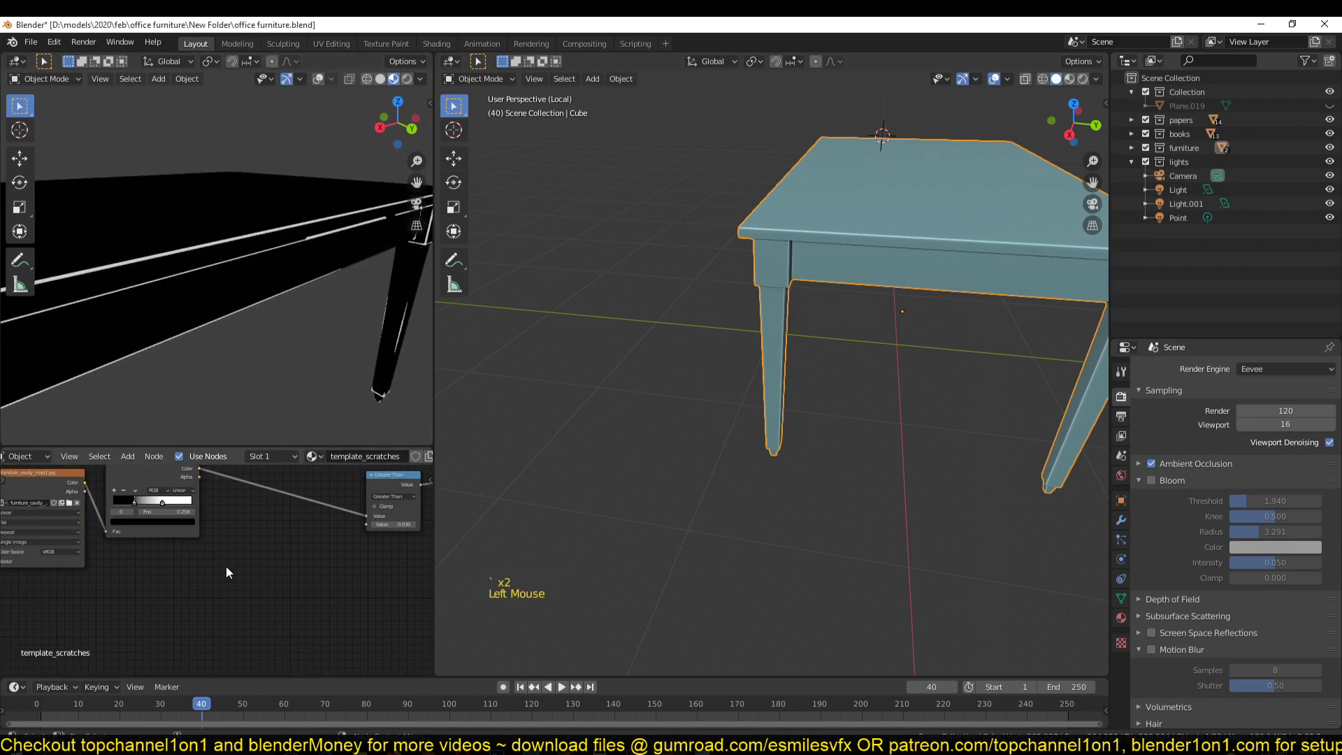
key(shift+a)
mouse_move(161, 537)
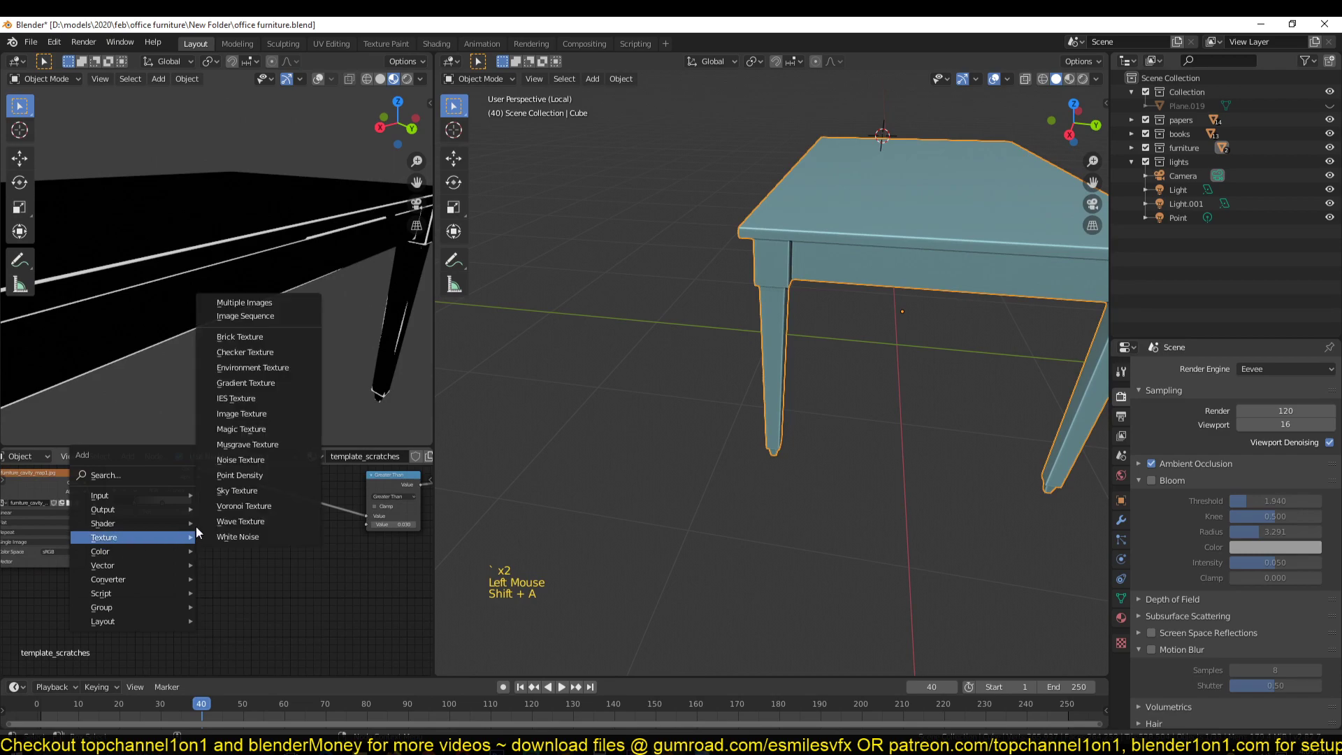
click(271, 448)
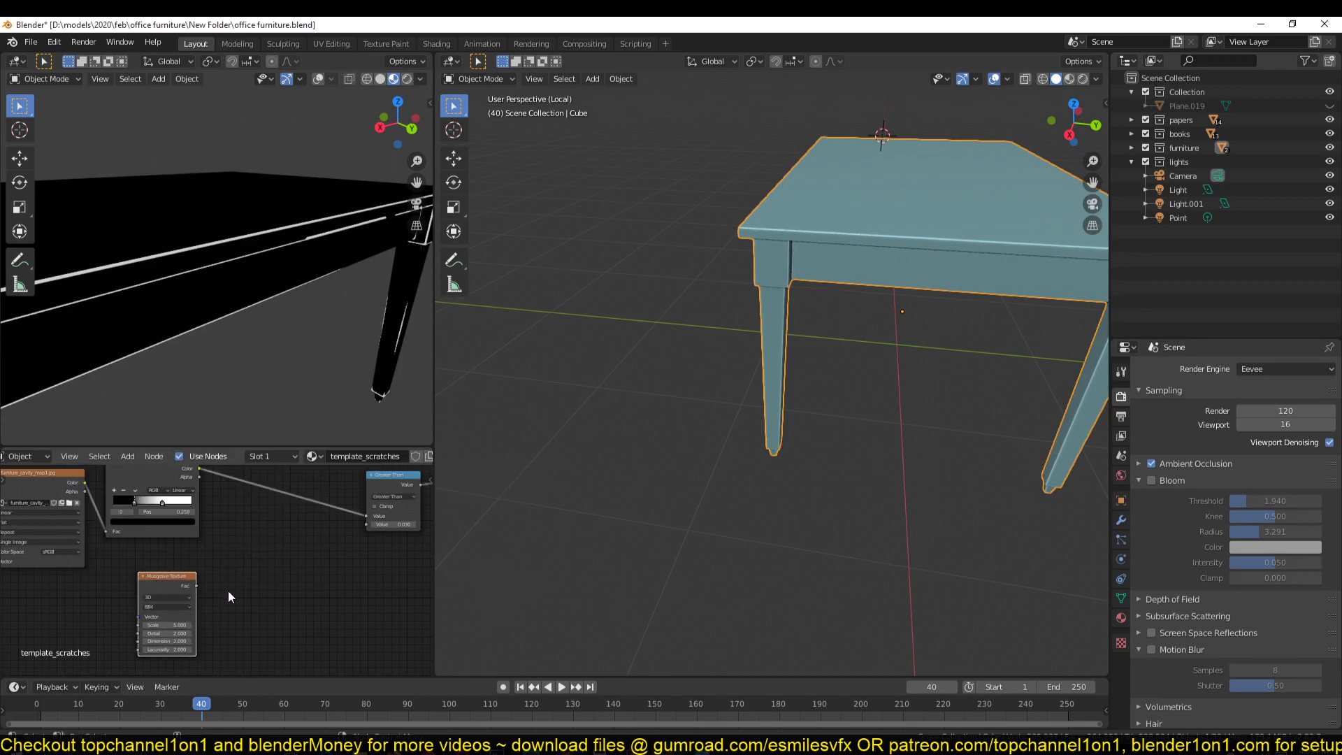
ctrl+shift+click(170, 586)
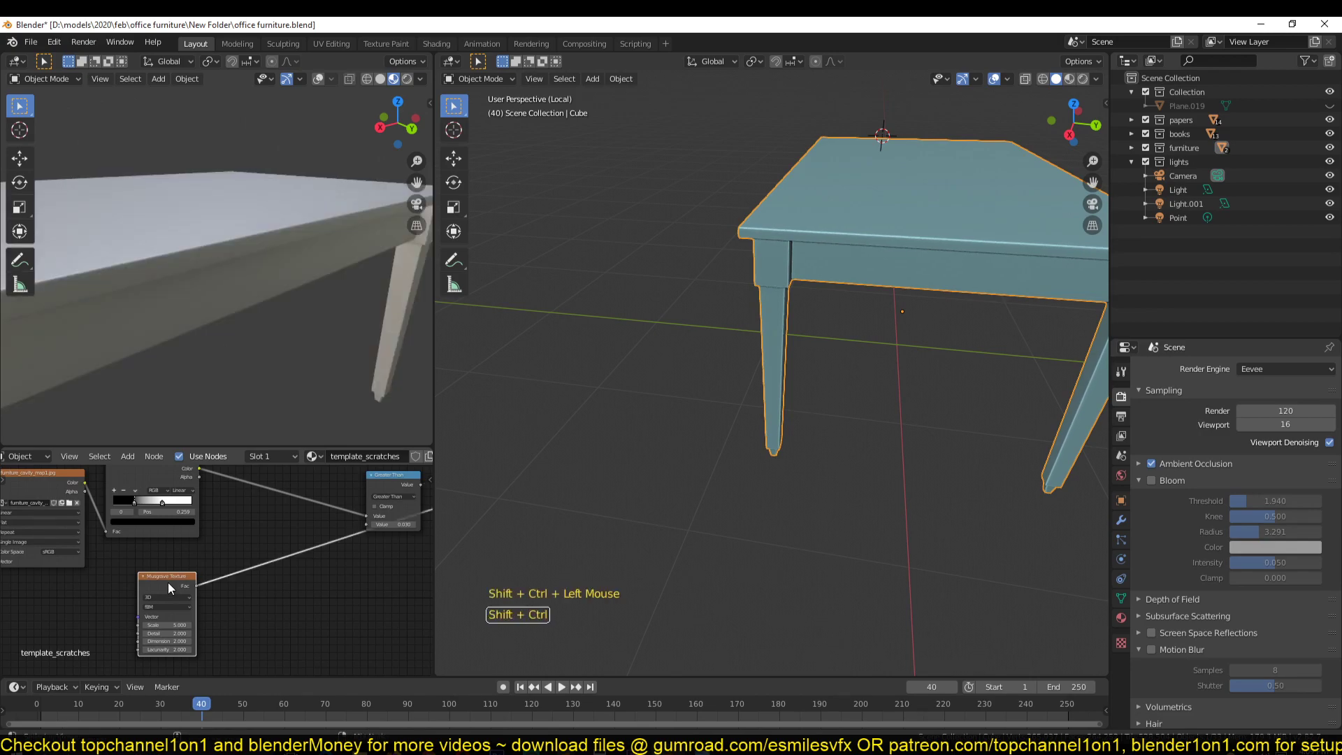
scroll(143, 355, down, 3)
middle_drag(142, 355, 233, 553)
Move the Greater Than node beside the ColorRamp, feed its Value into a duplicate of it, and preview the duplicate.
drag(269, 532, 142, 501)
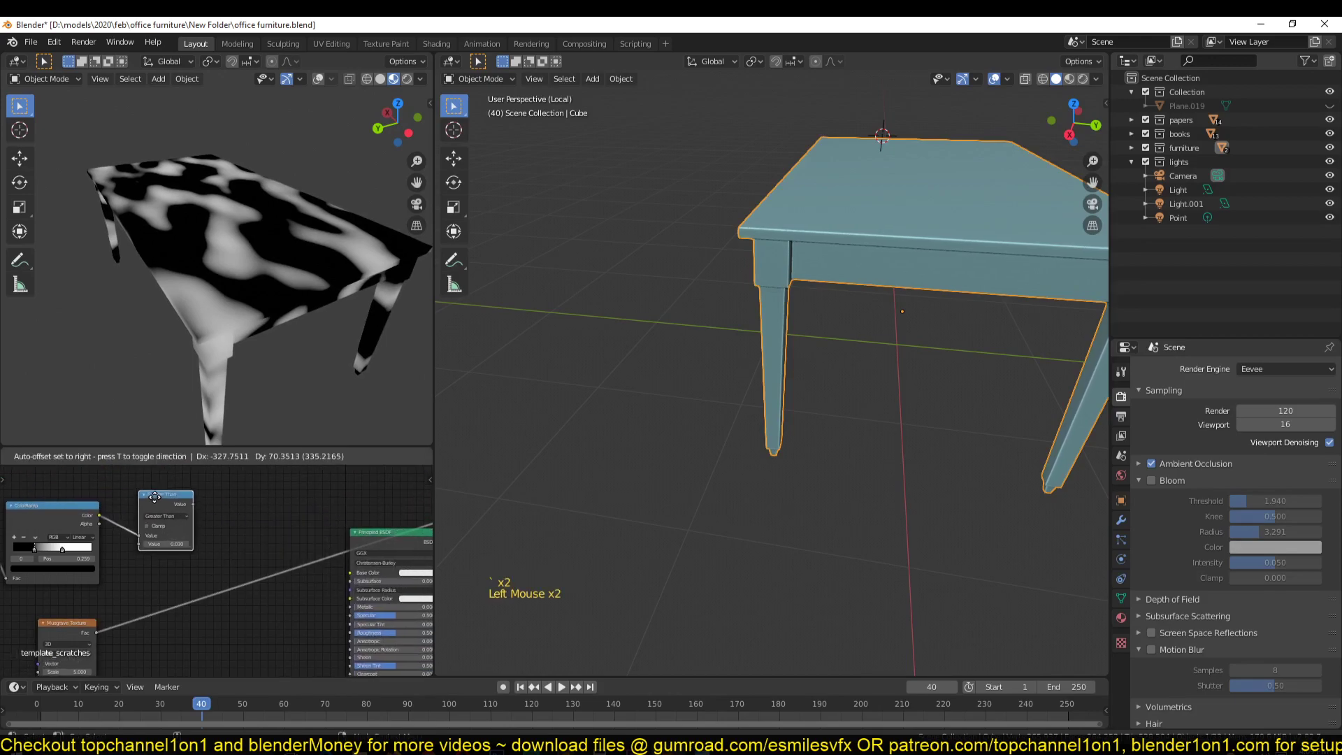
key(shift+d)
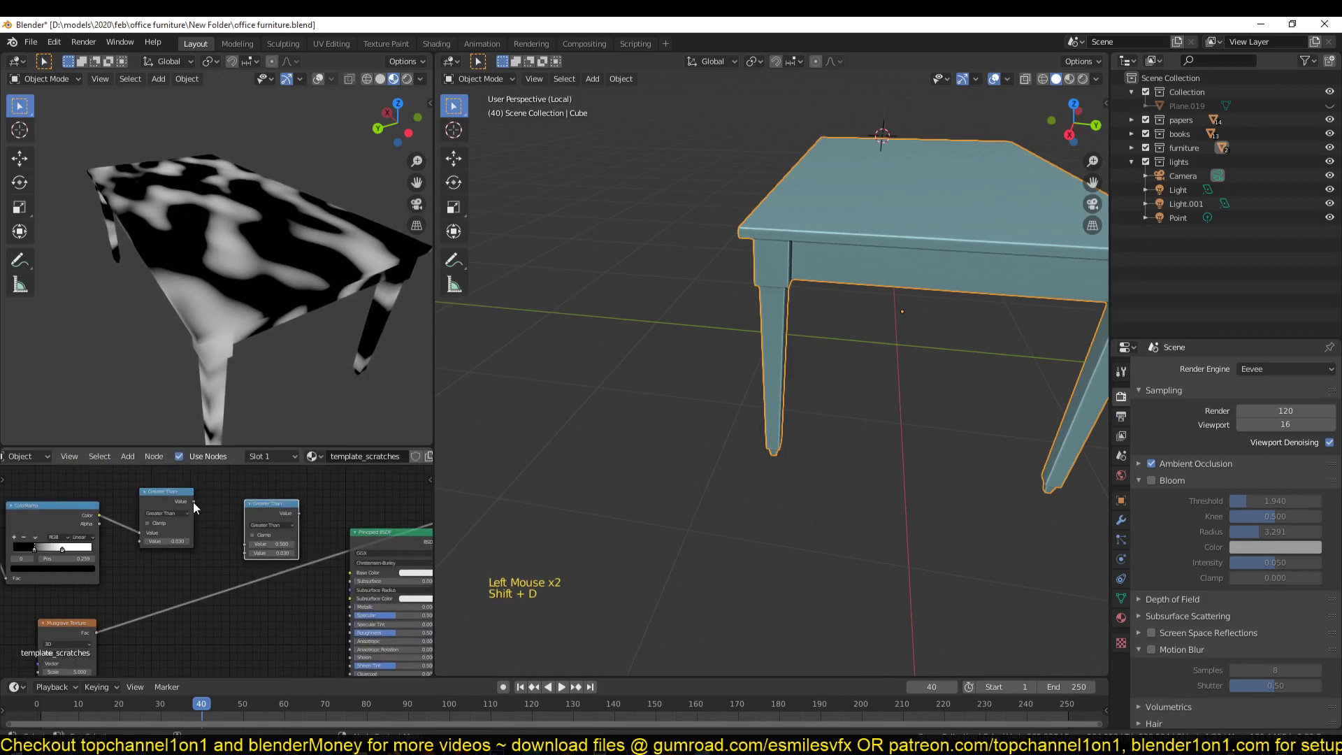
drag(243, 549, 246, 544)
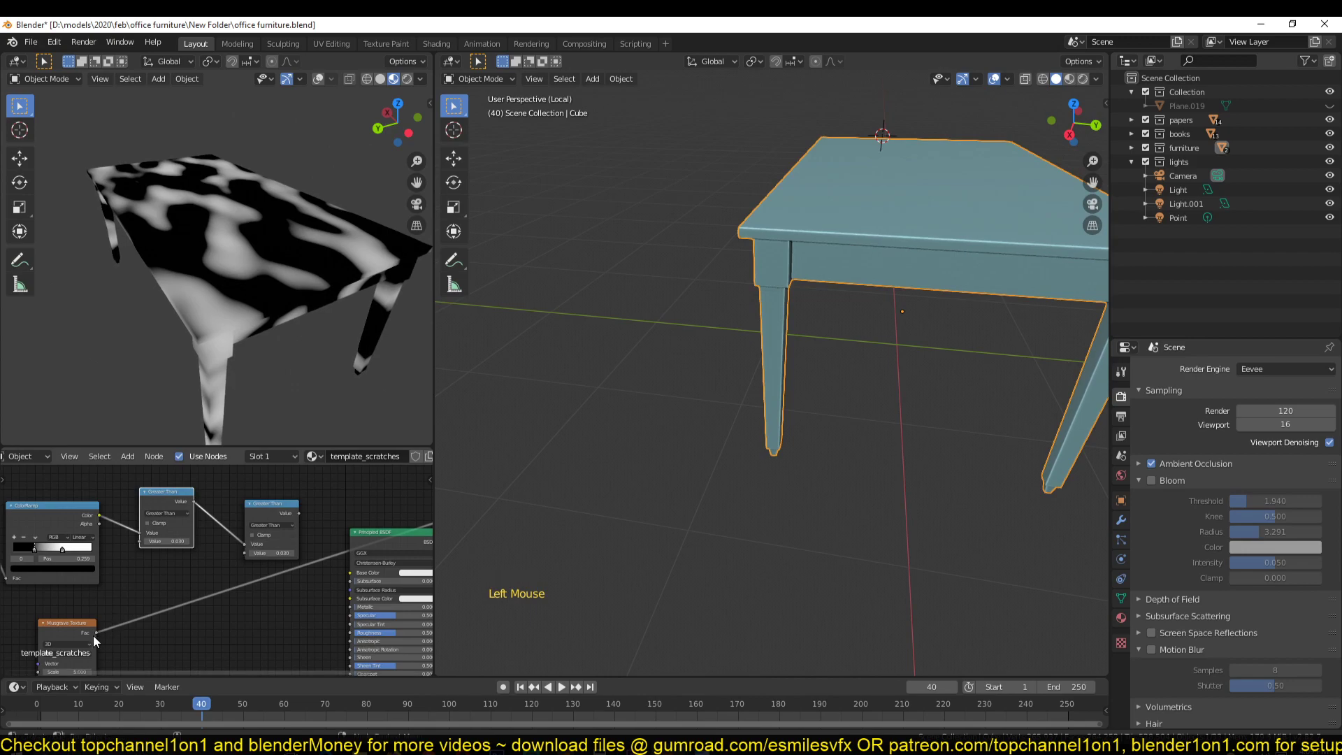
ctrl+click(283, 513)
ctrl+shift+click(283, 513)
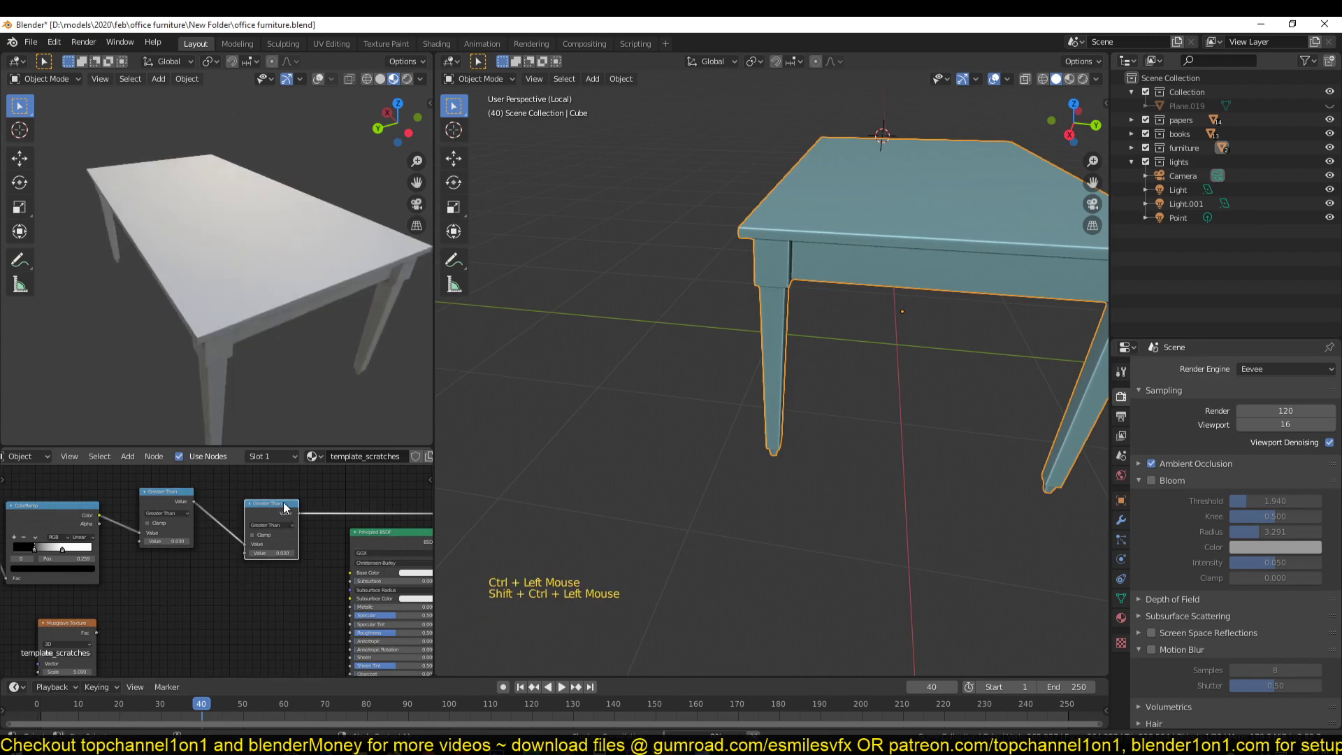
Connect the Musgrave Texture's Fac output to the second Greater Than node's threshold and check the mask on the table.
scroll(328, 305, up, 3)
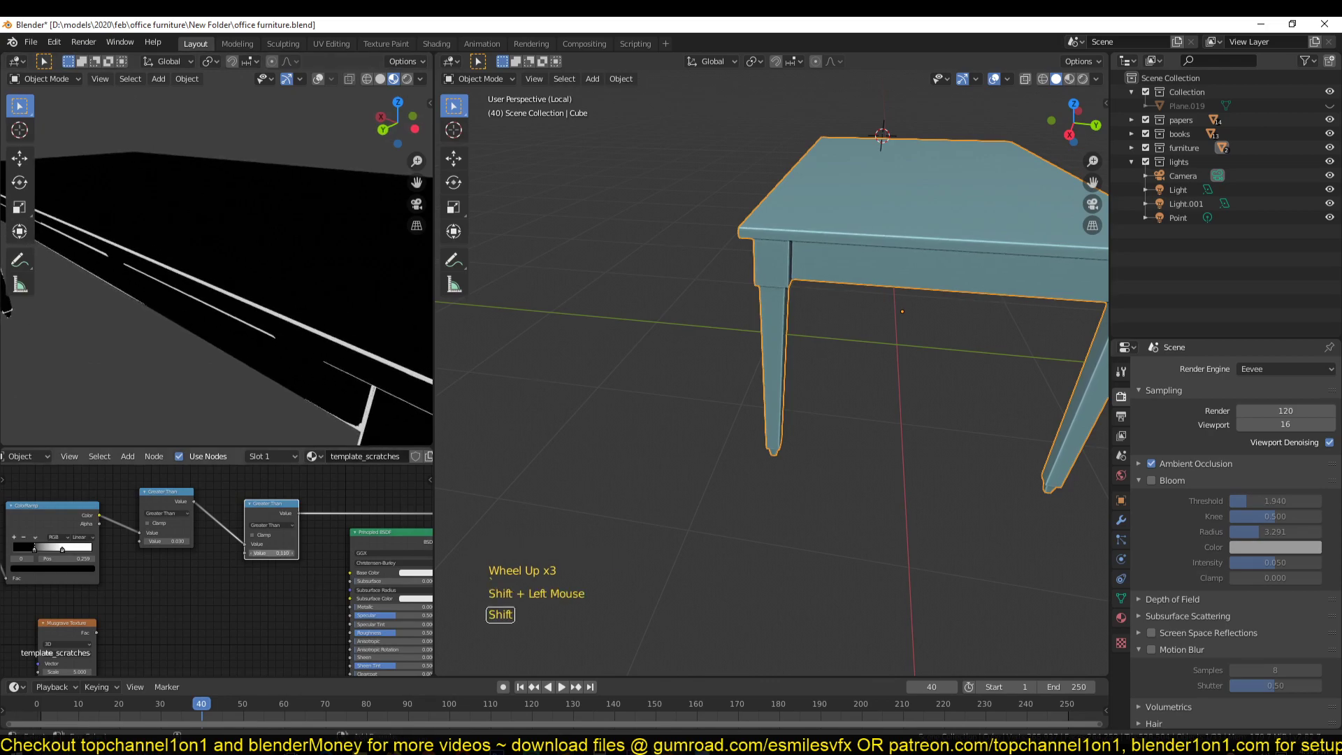
shift+drag(271, 553, 276, 554)
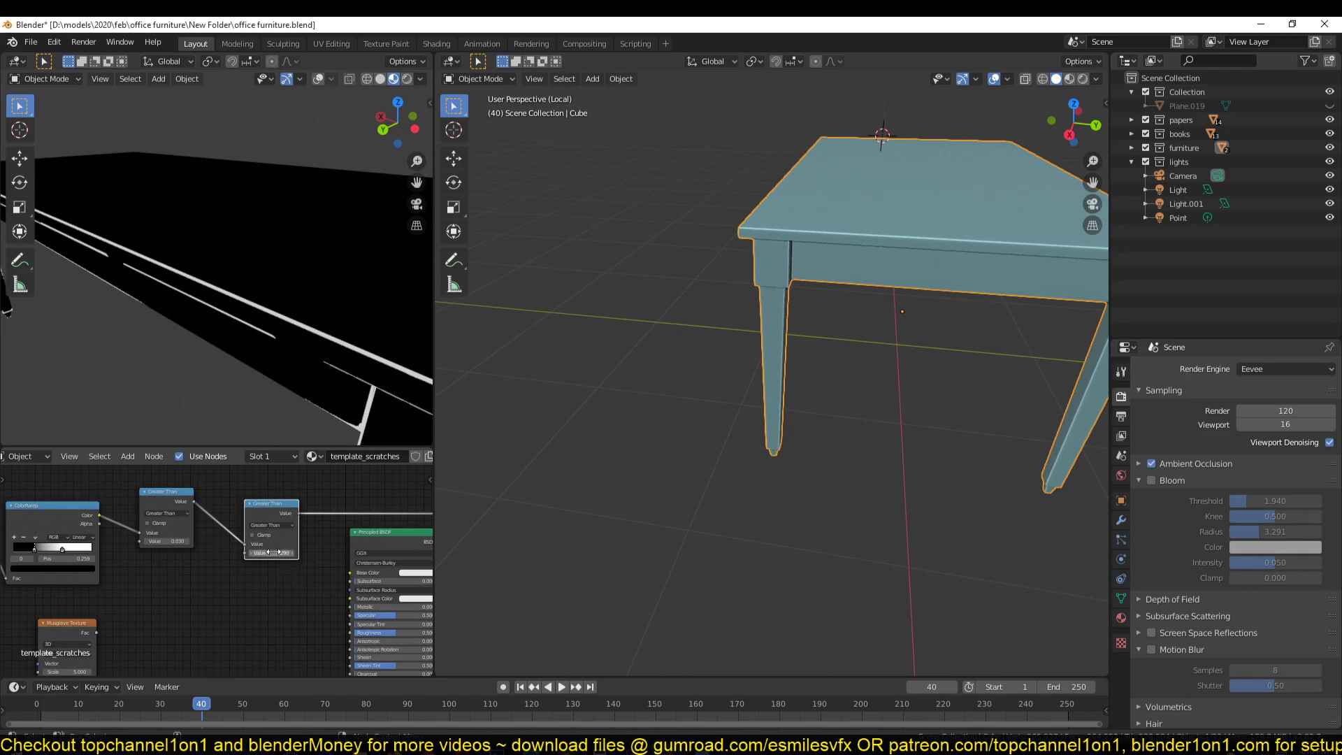
drag(96, 633, 256, 557)
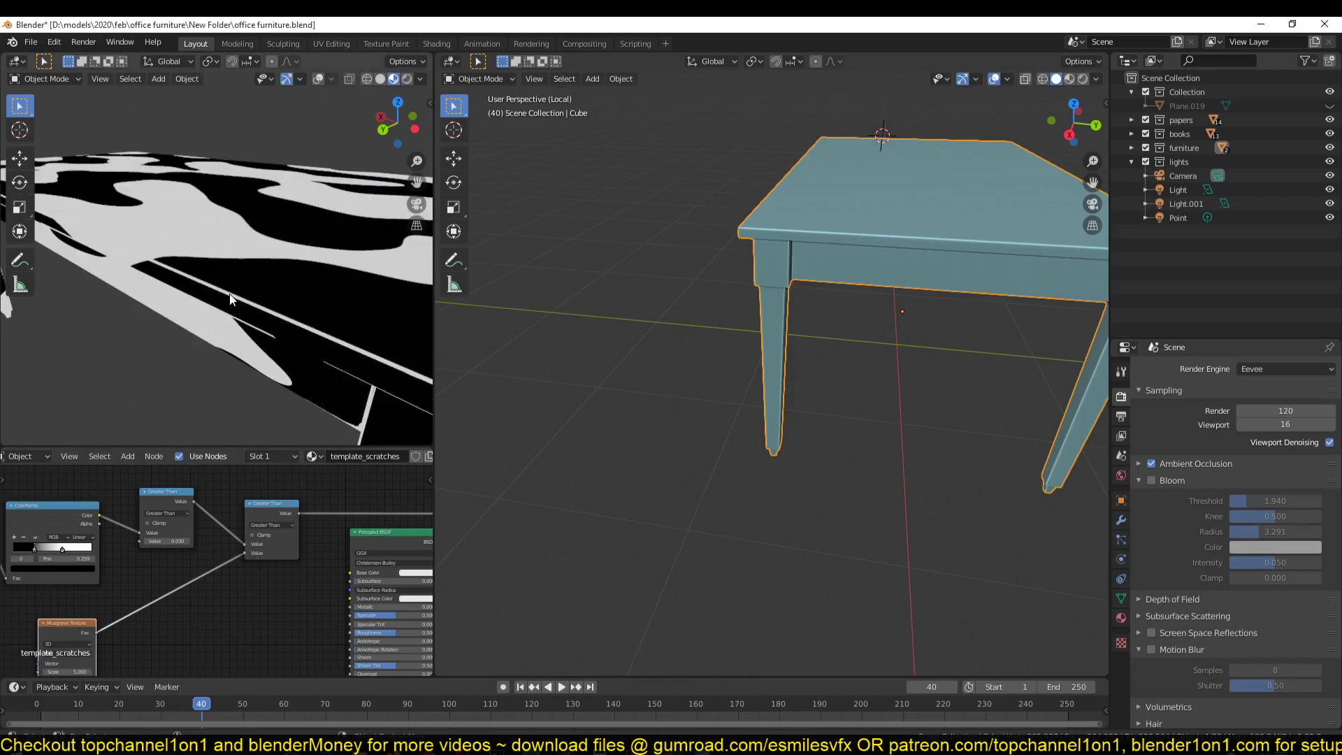
scroll(288, 305, down, 4)
scroll(288, 304, up, 2)
scroll(253, 259, up, 3)
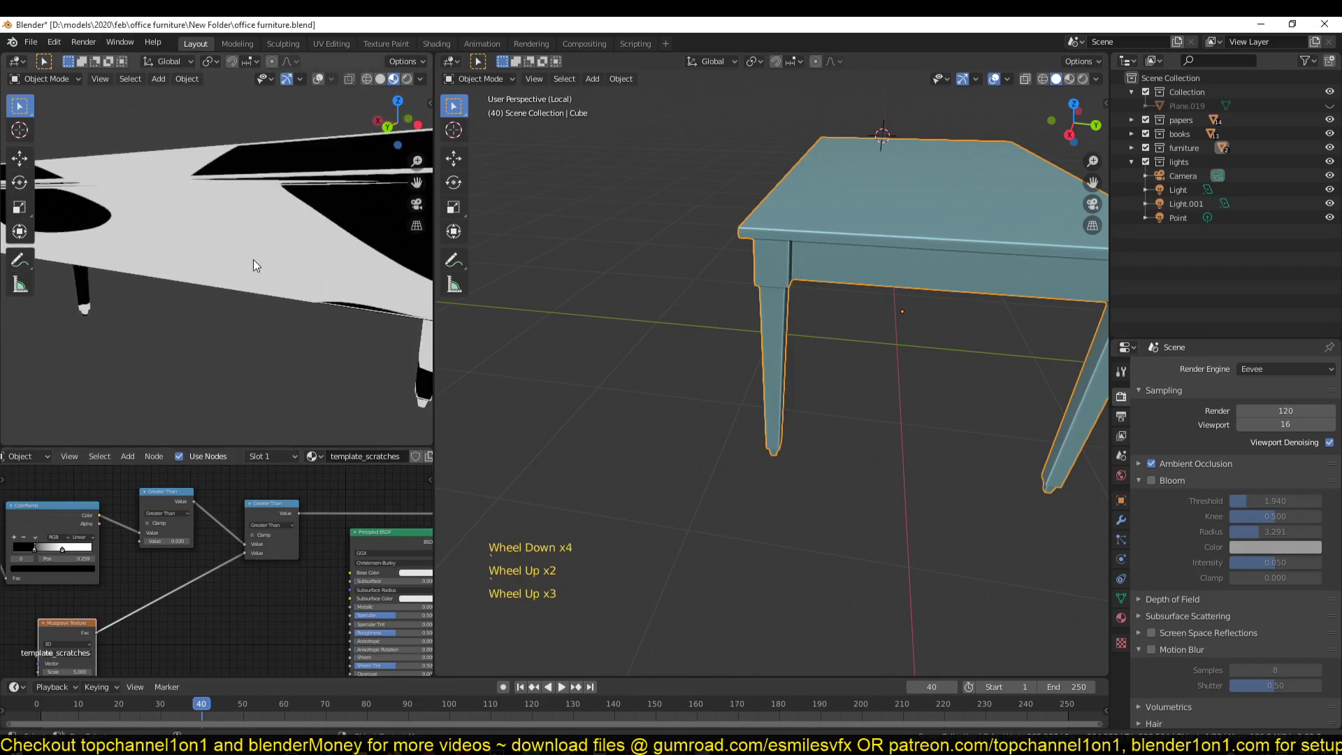
scroll(185, 293, down, 2)
scroll(185, 313, up, 1)
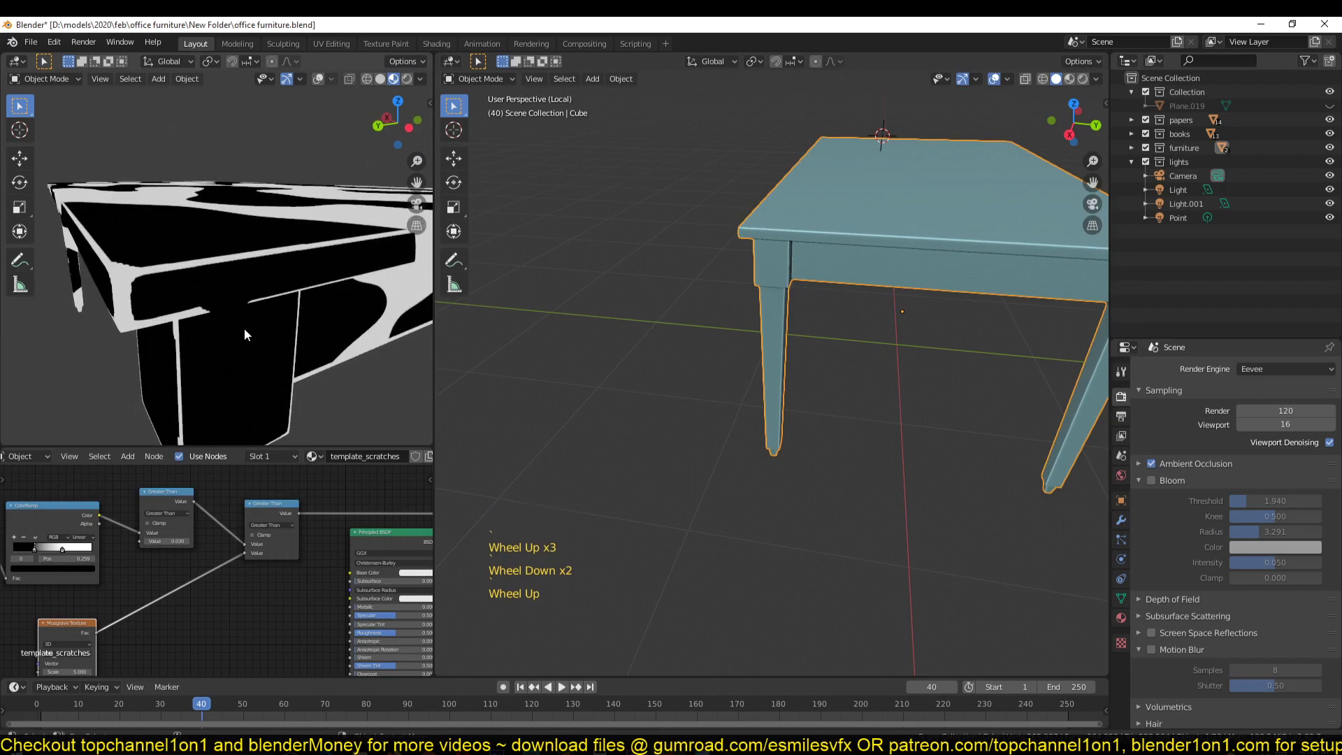
Insert an Invert node between the Musgrave Texture and the second Greater Than node.
click(278, 525)
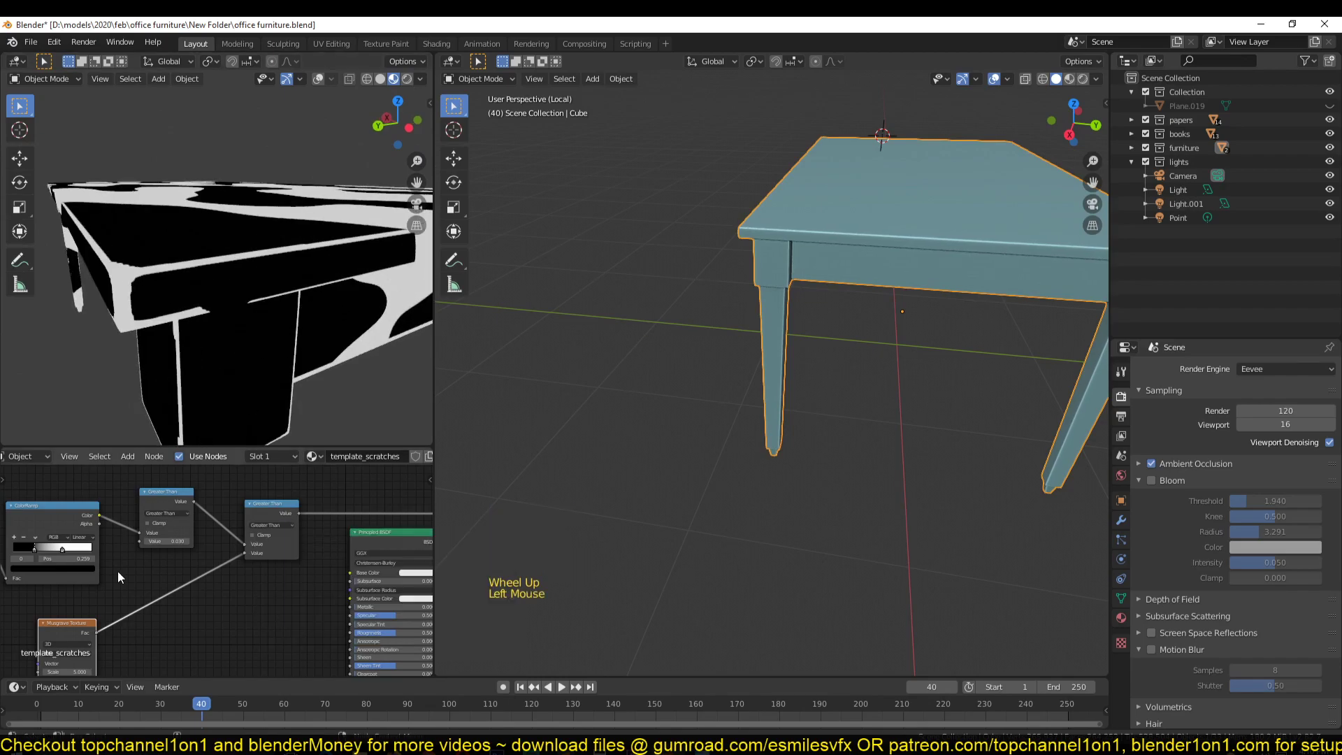
key(shift+a)
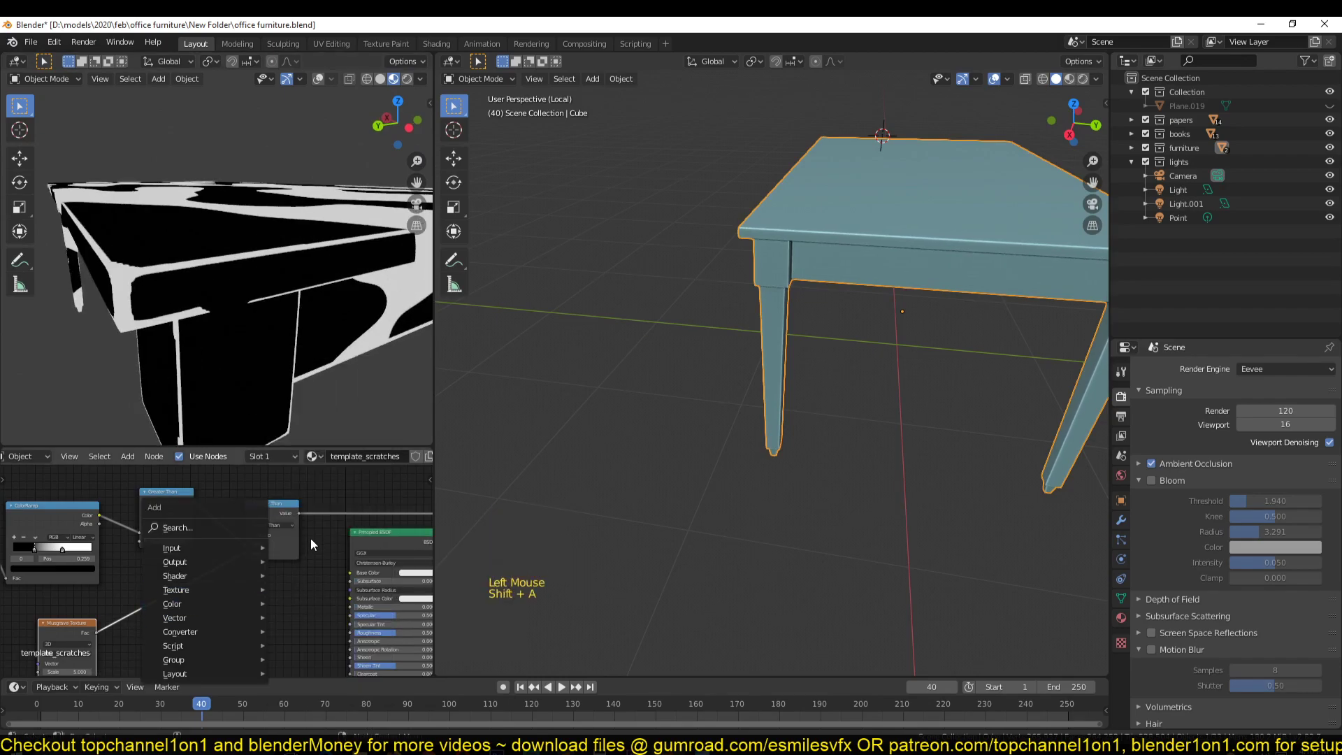
mouse_move(187, 606)
click(314, 652)
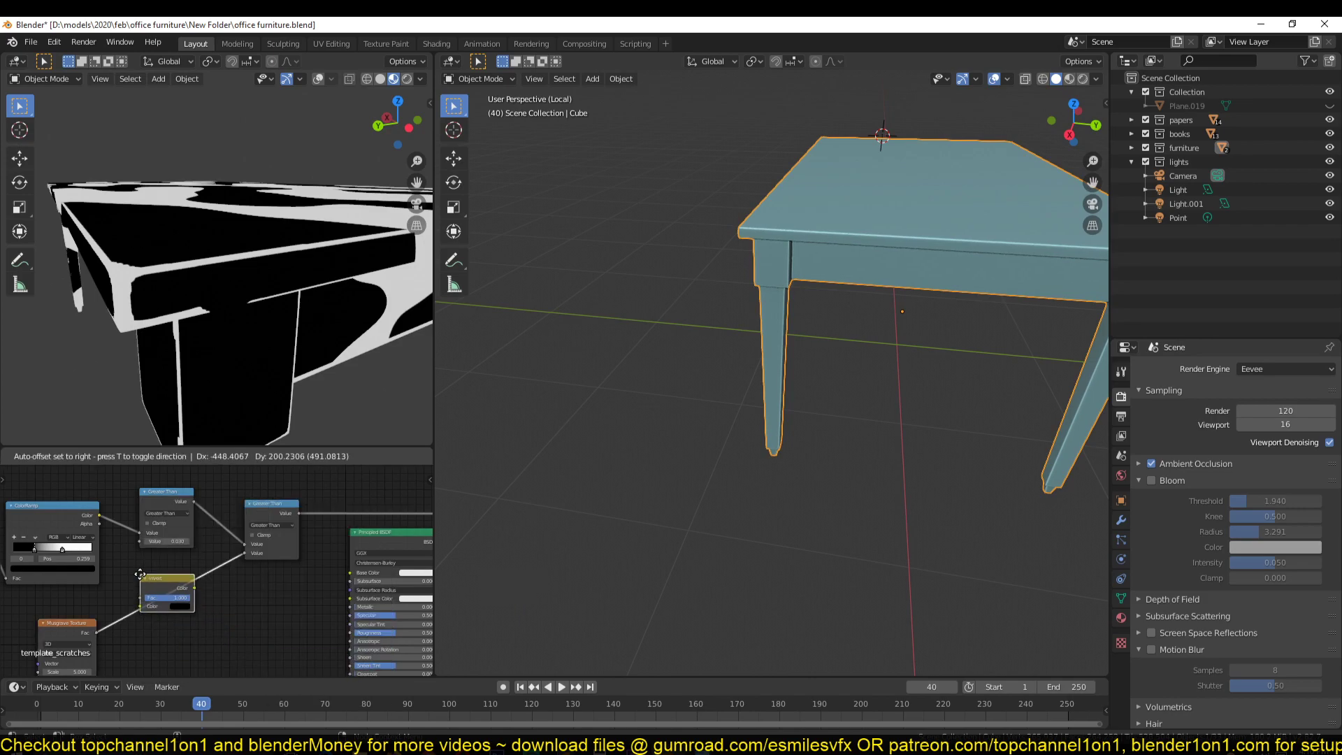
click(151, 580)
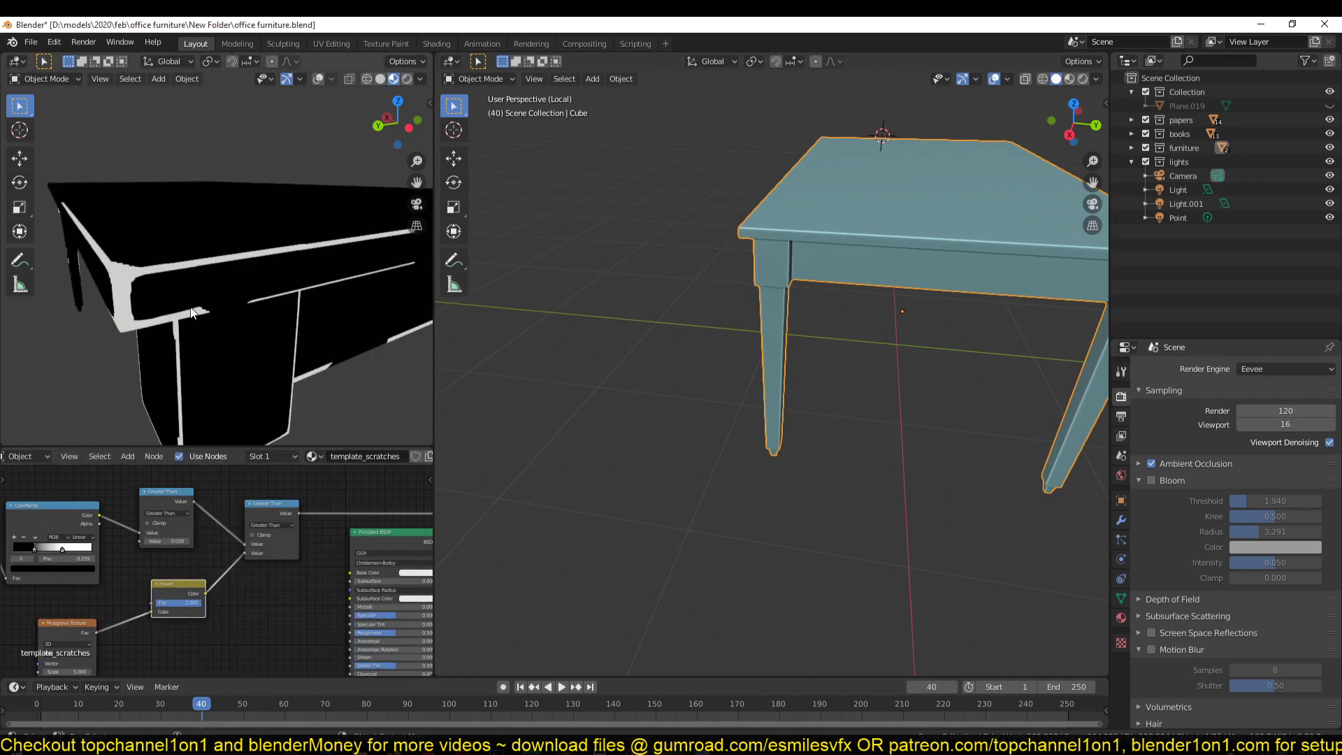
Set the Musgrave Texture's Scale to 36.4 and check the broken-up edge mask from around the table.
middle_drag(231, 314, 372, 262)
scroll(263, 304, down, 3)
scroll(365, 321, up, 2)
scroll(308, 306, down, 3)
middle_drag(174, 270, 202, 321)
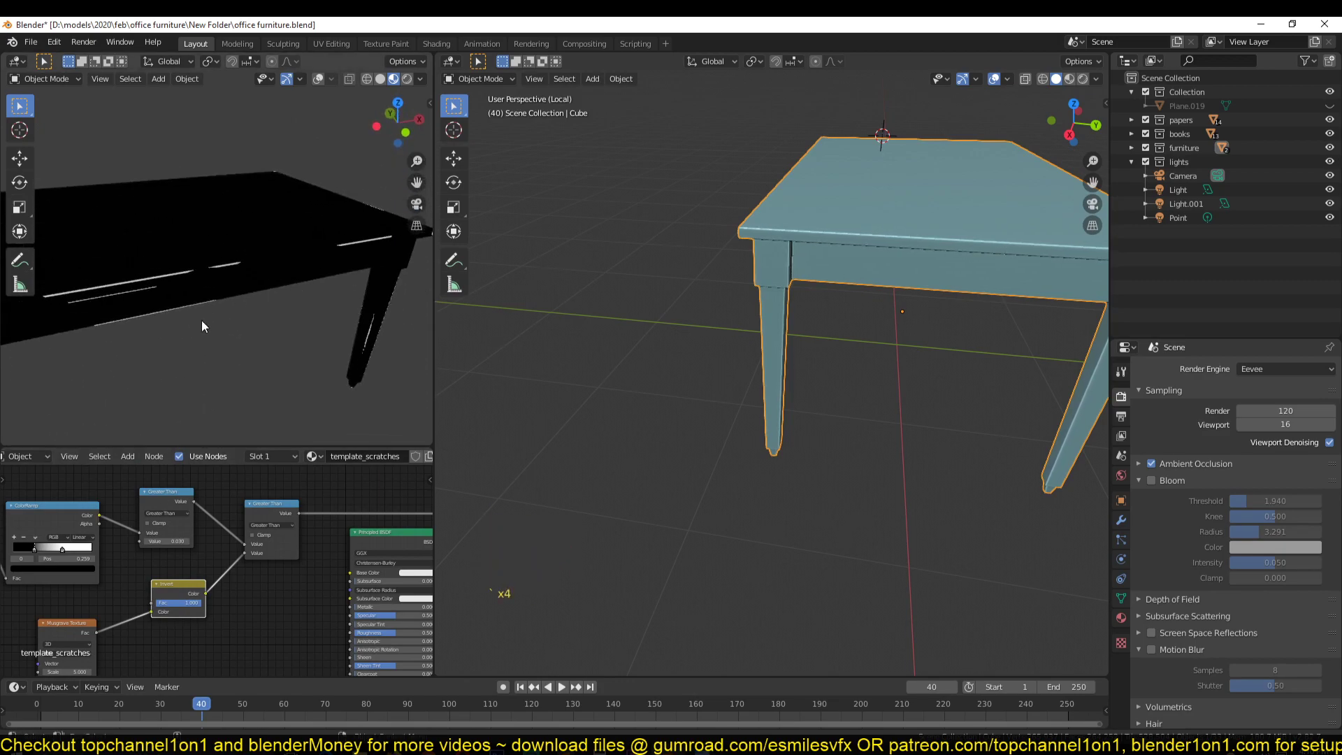
middle_drag(133, 579, 352, 518)
scroll(308, 542, up, 4)
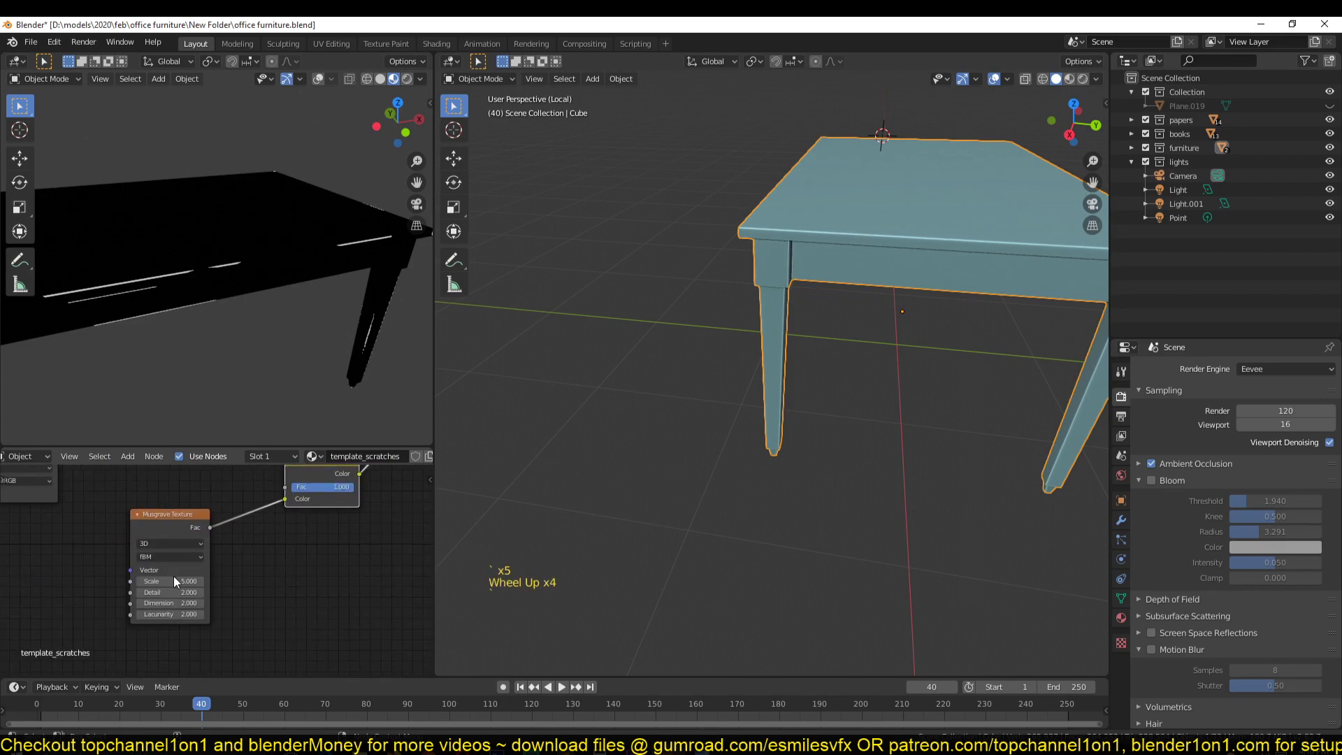
drag(173, 581, 204, 581)
middle_drag(180, 383, 88, 341)
scroll(89, 341, up, 1)
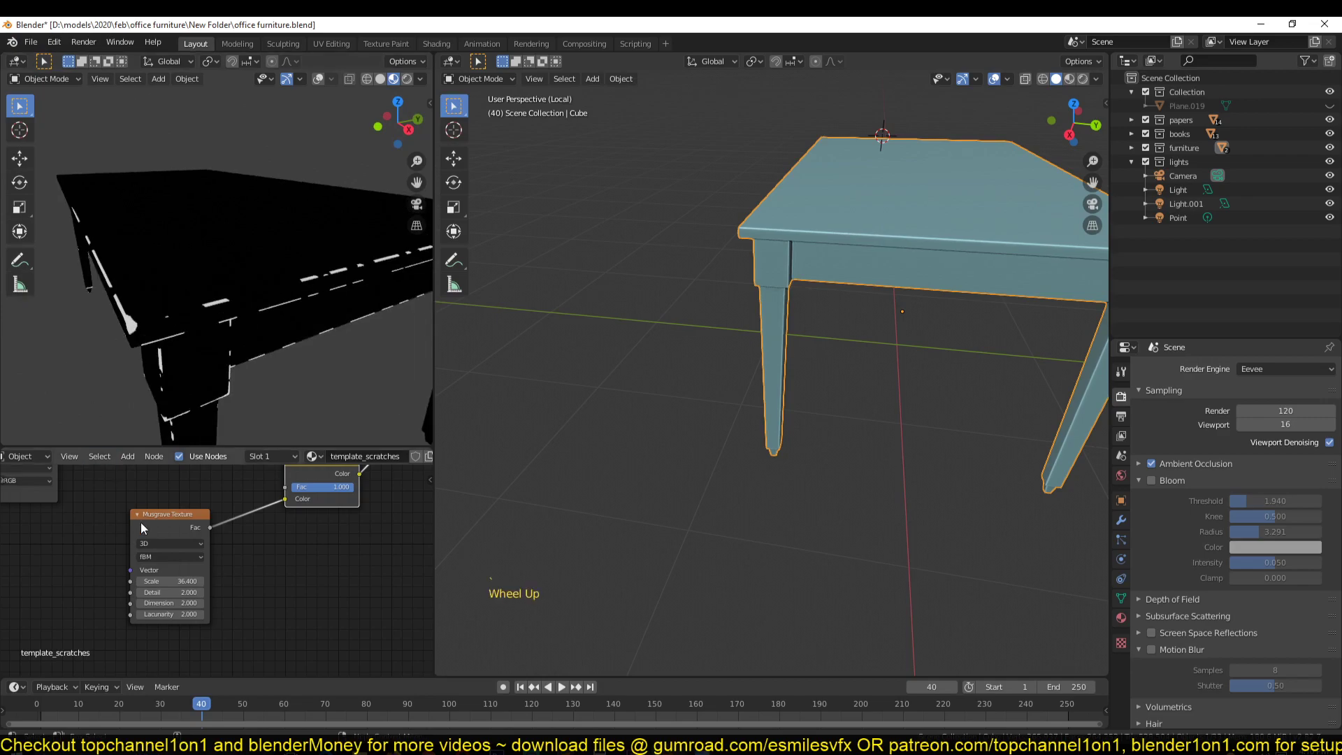
Move the black stop of the cavity map's ColorRamp to position 0.264 and check the edge mask on the table.
middle_drag(164, 468, 242, 646)
scroll(165, 548, up, 3)
mouse_move(172, 586)
mouse_down()
mouse_move(145, 589)
mouse_move(165, 591)
mouse_up()
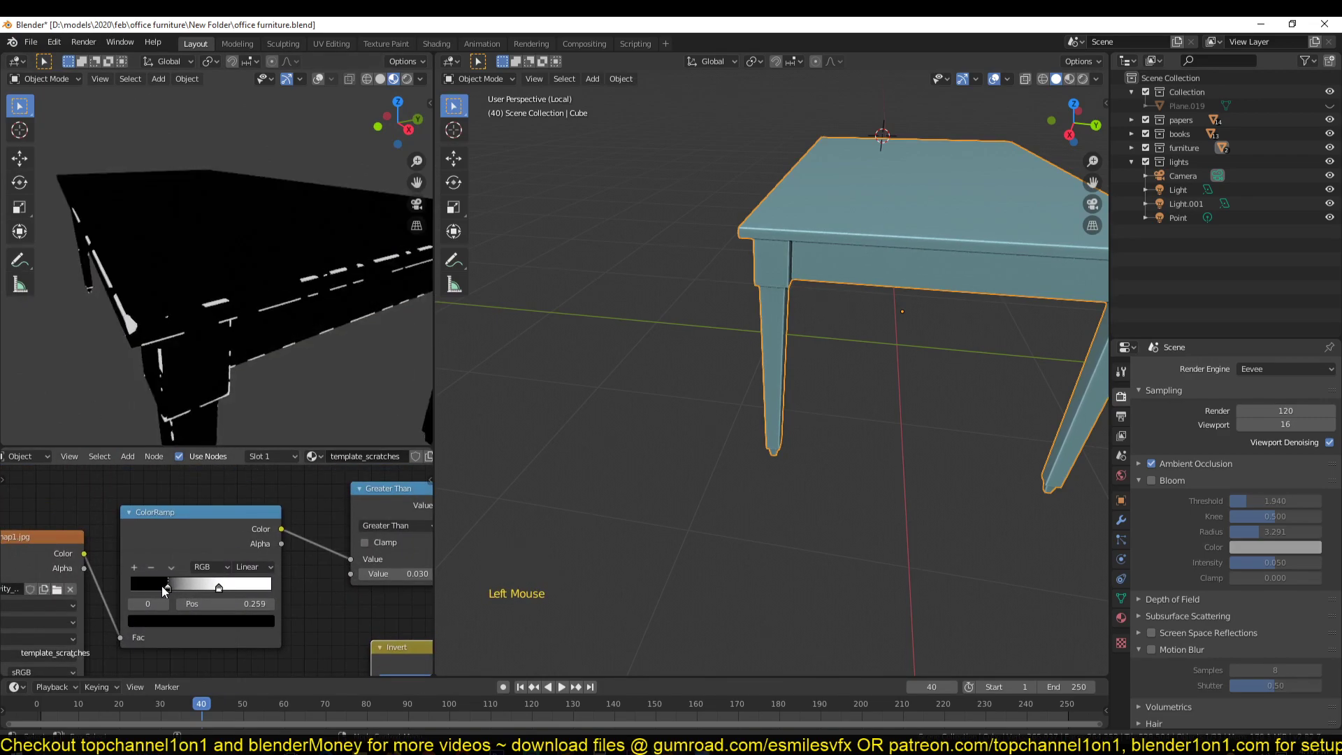
scroll(304, 329, down, 3)
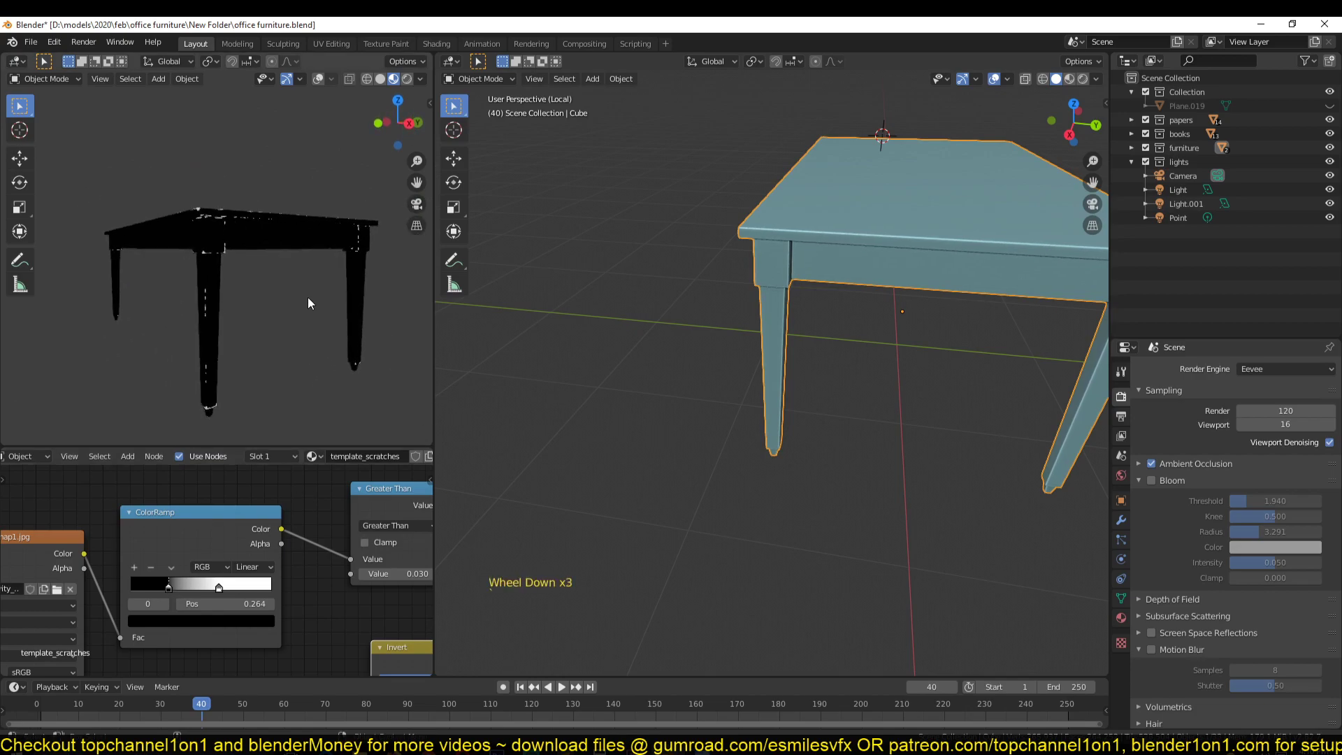
scroll(309, 295, up, 4)
middle_drag(327, 329, 320, 362)
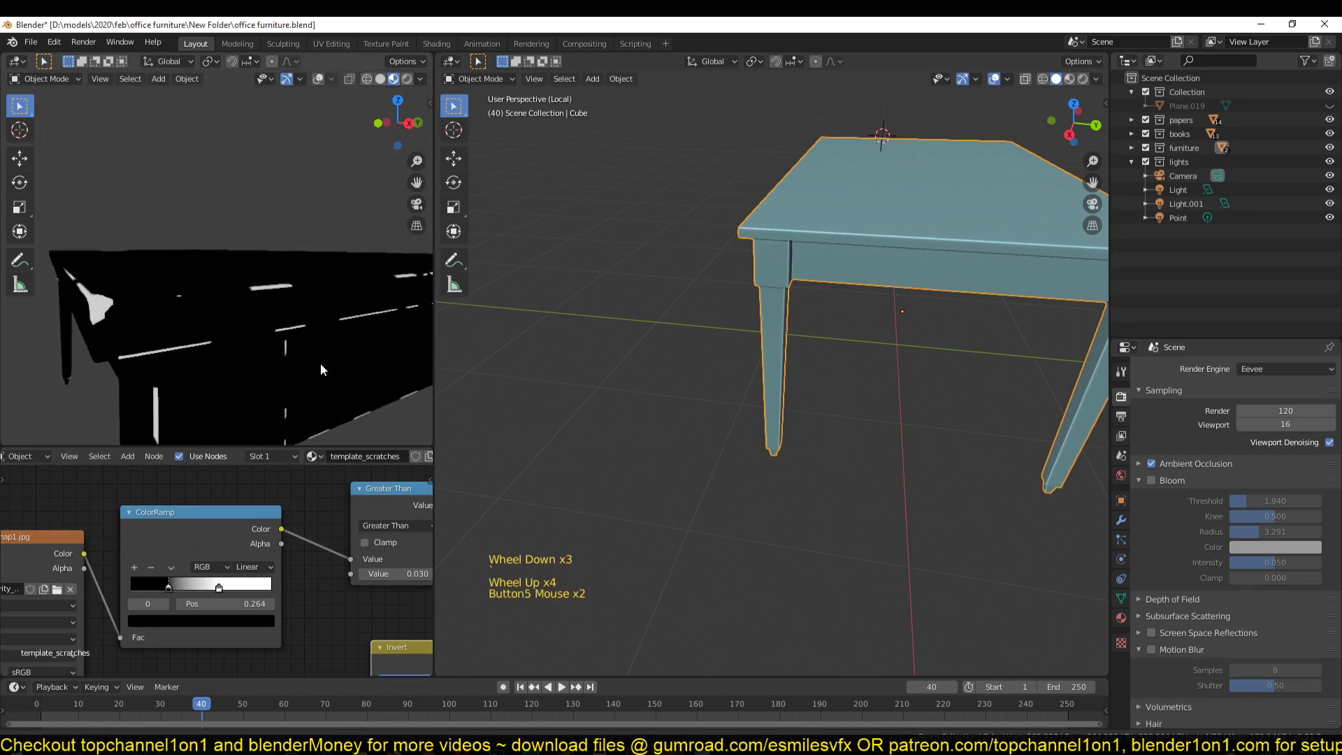
Preview the Musgrave Texture on the table while setting its Scale to 42.9, Detail to 4.3 and Dimension to 15.6.
middle_drag(360, 572, 245, 554)
middle_drag(160, 657, 258, 497)
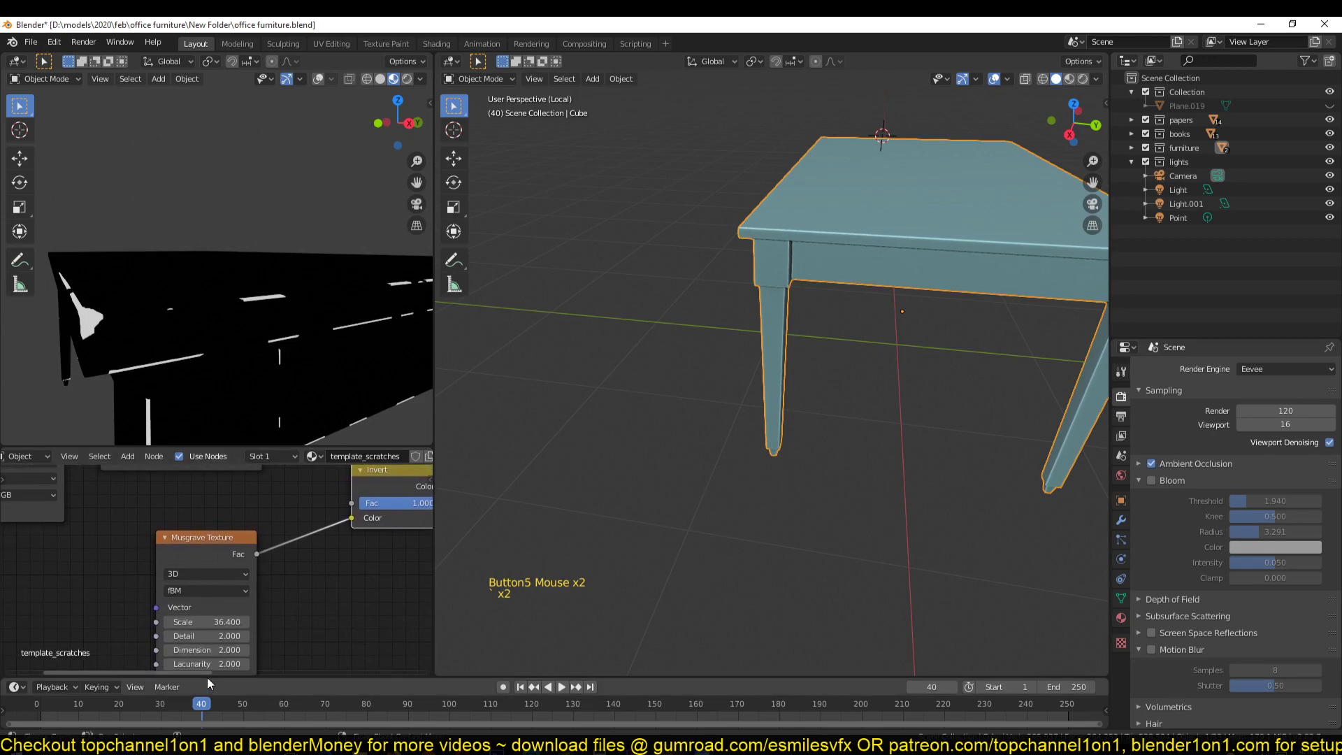
drag(195, 620, 234, 649)
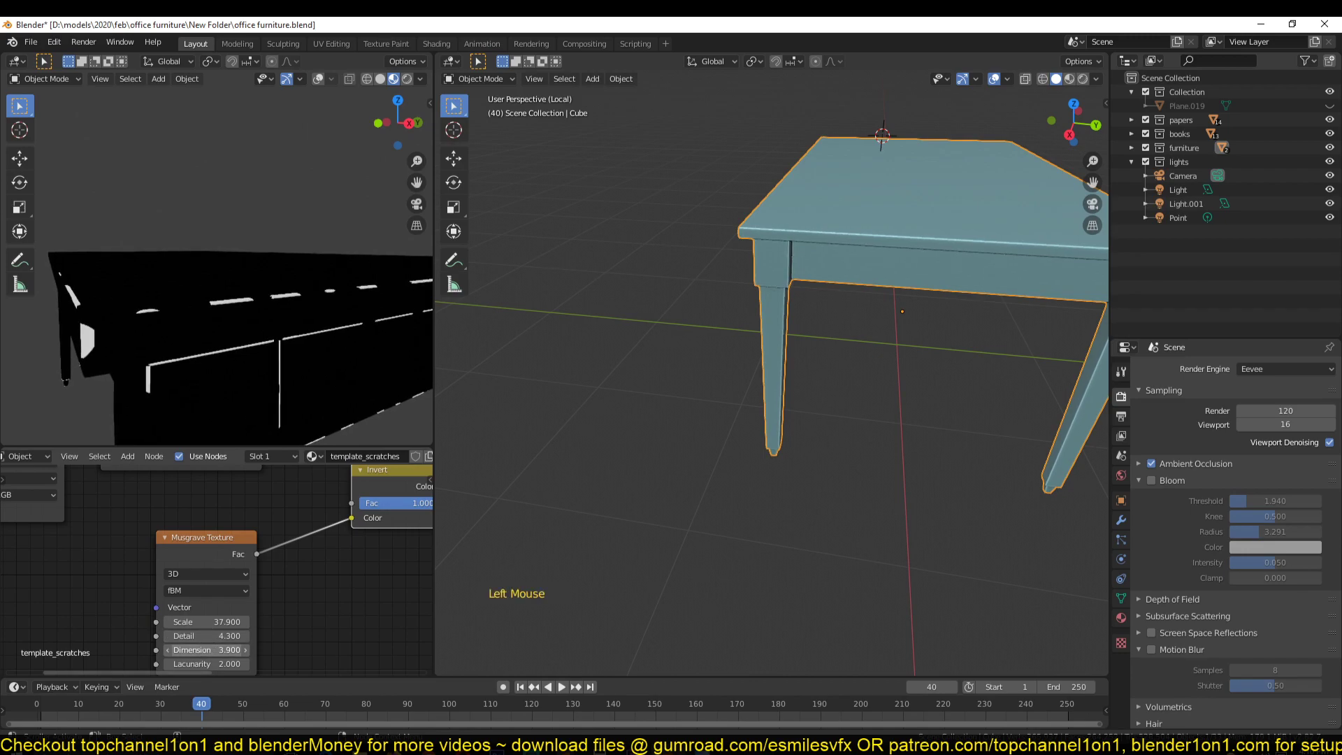
ctrl+shift+click(221, 542)
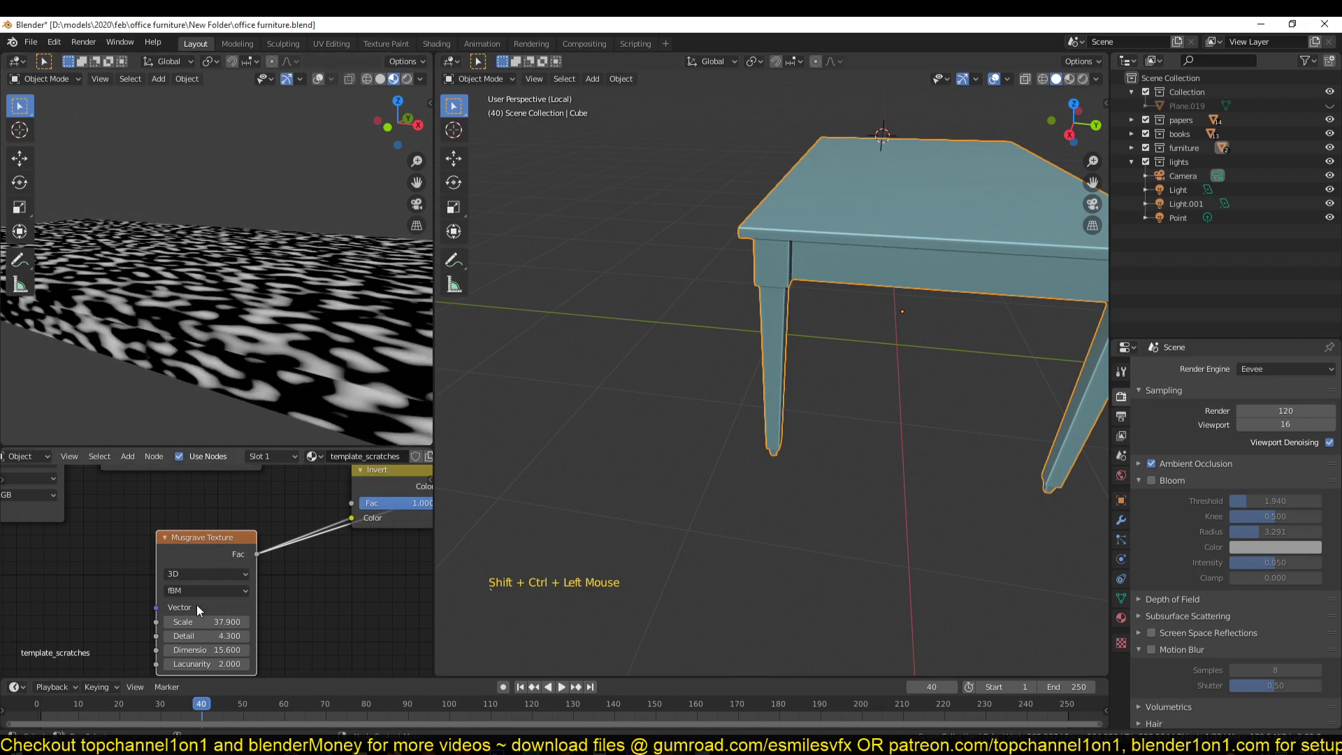
drag(217, 623, 252, 623)
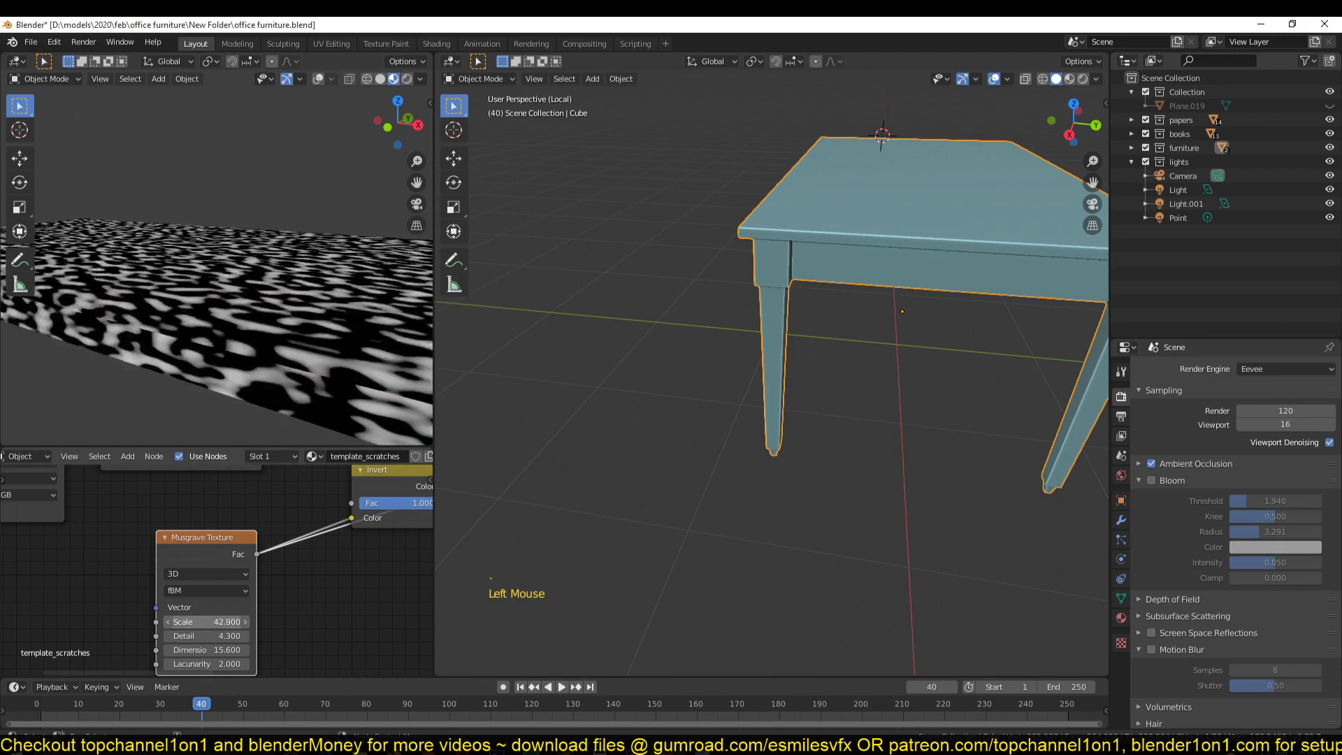
Preview the second Greater Than node's output and inspect the edge mask on the table.
middle_drag(198, 598, 59, 675)
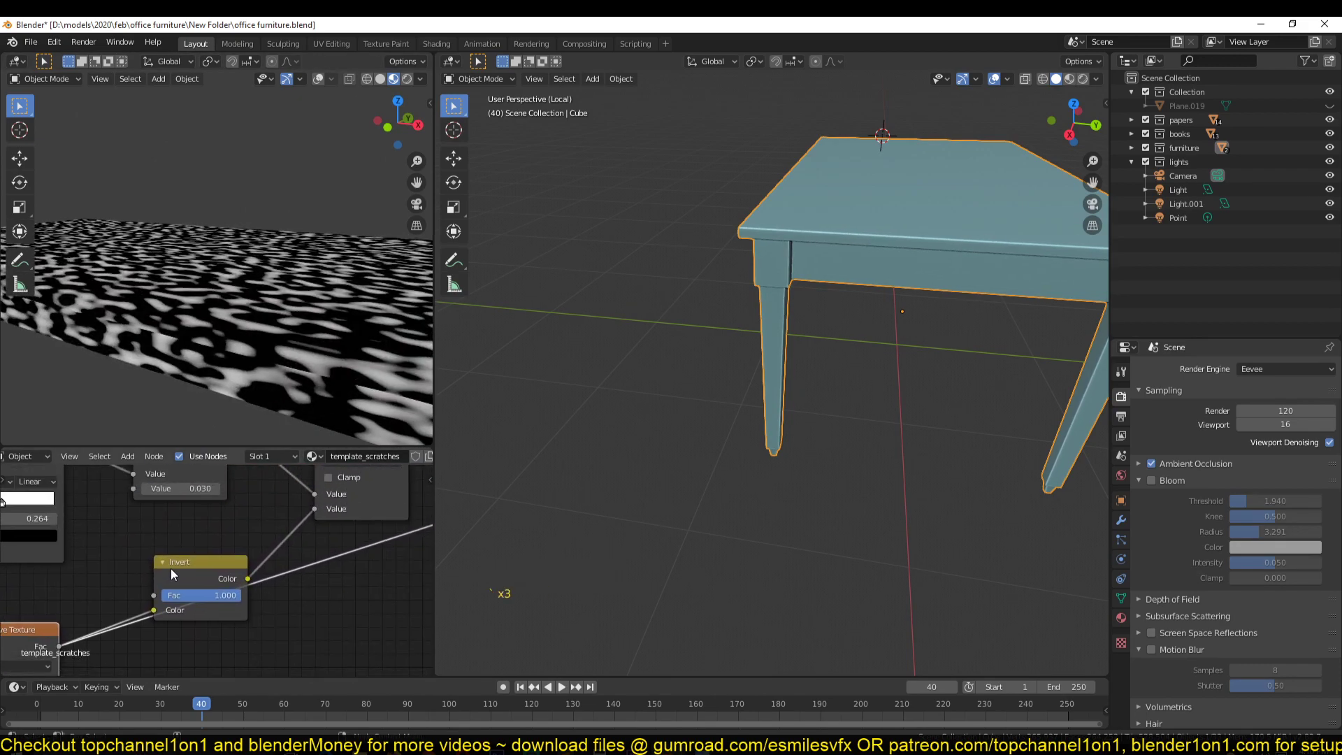
middle_drag(270, 555, 177, 666)
ctrl+shift+click(258, 544)
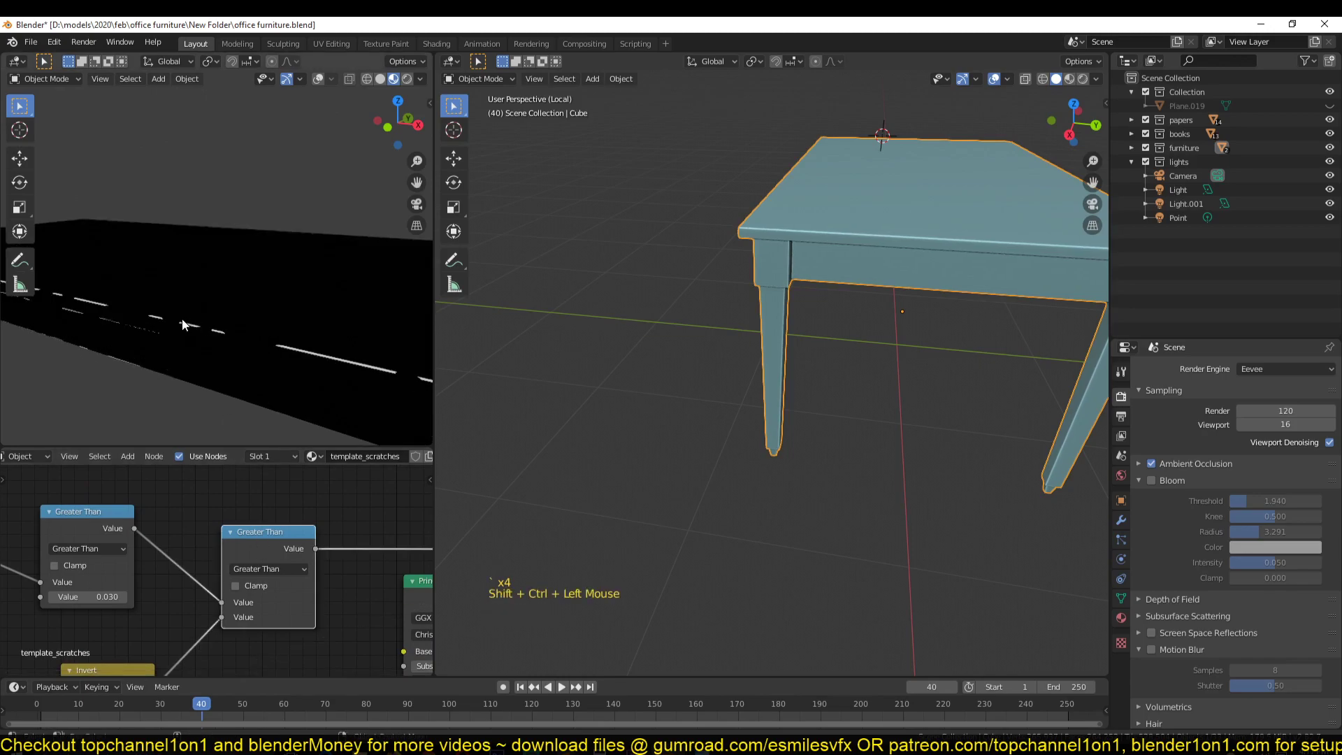
middle_drag(182, 319, 124, 314)
Change the second Greater Than node's operation to Power and inspect the mask along the table's edges.
click(297, 573)
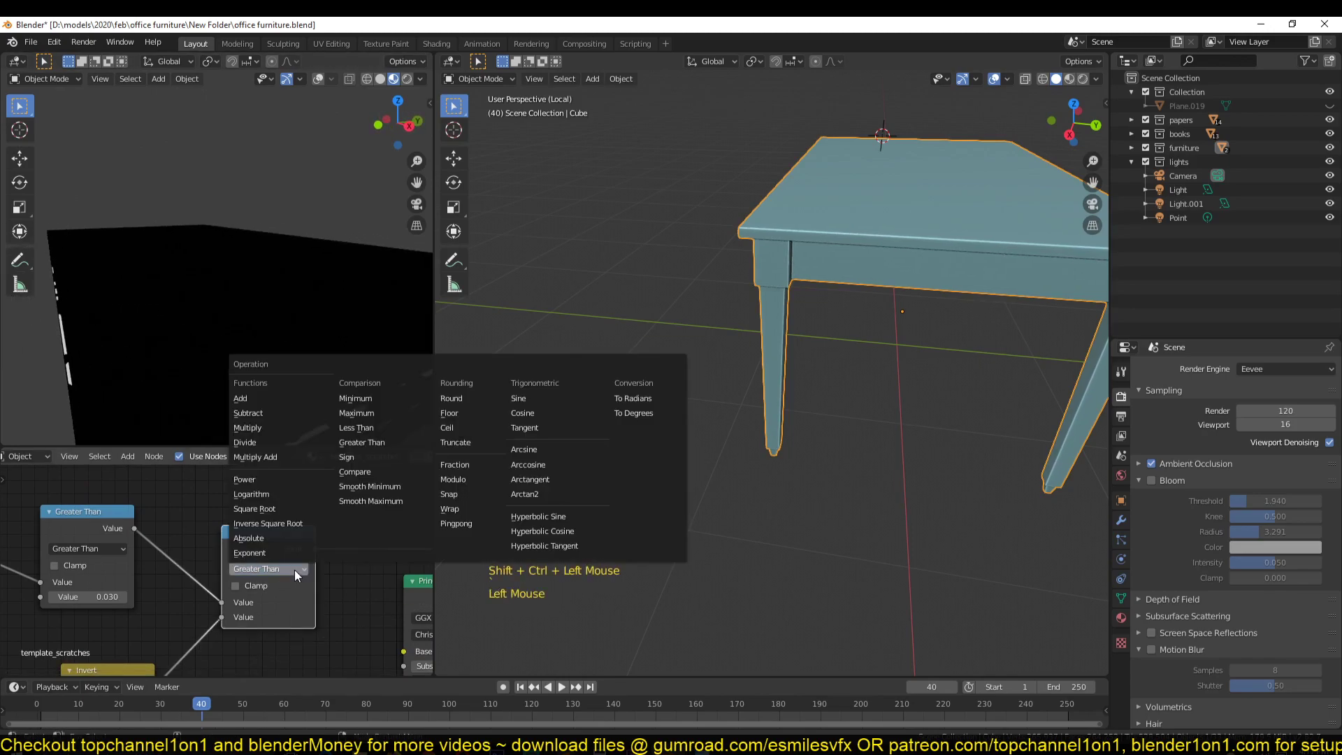
click(292, 479)
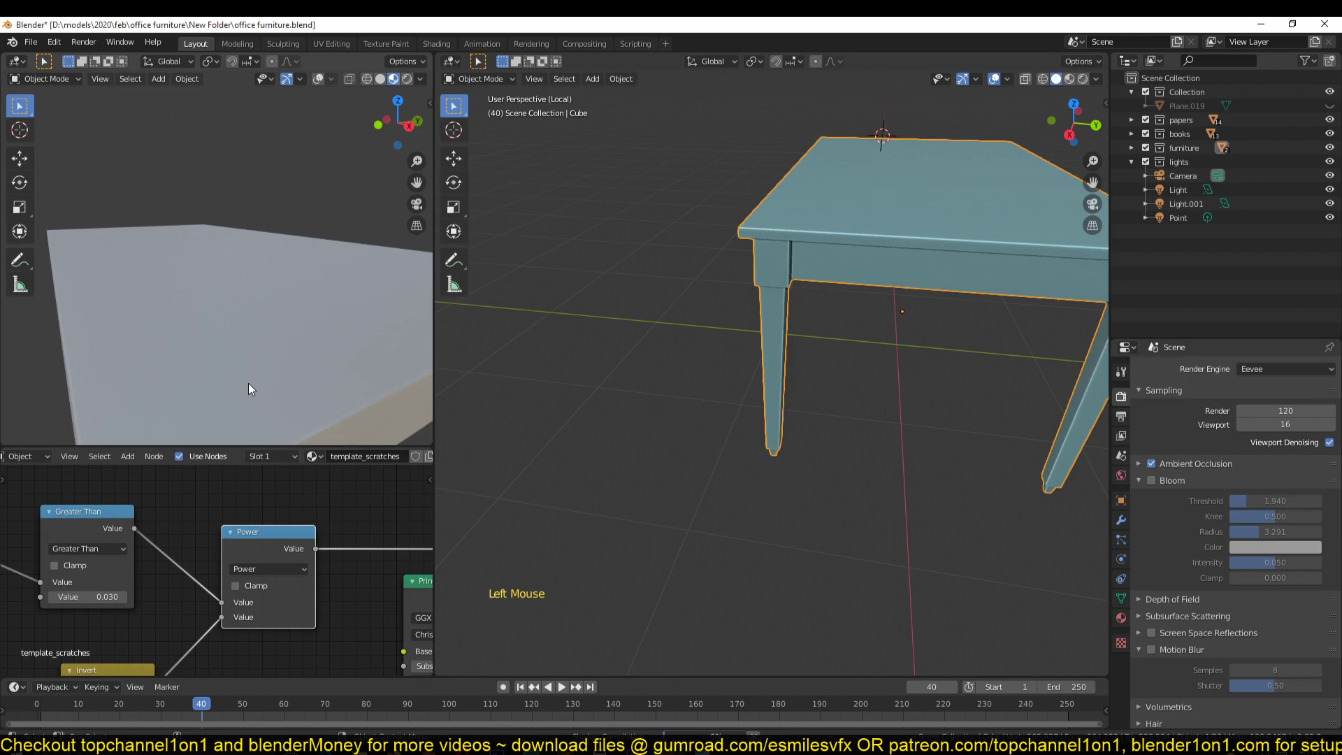
middle_drag(249, 383, 311, 362)
key(grave)
scroll(283, 333, down, 5)
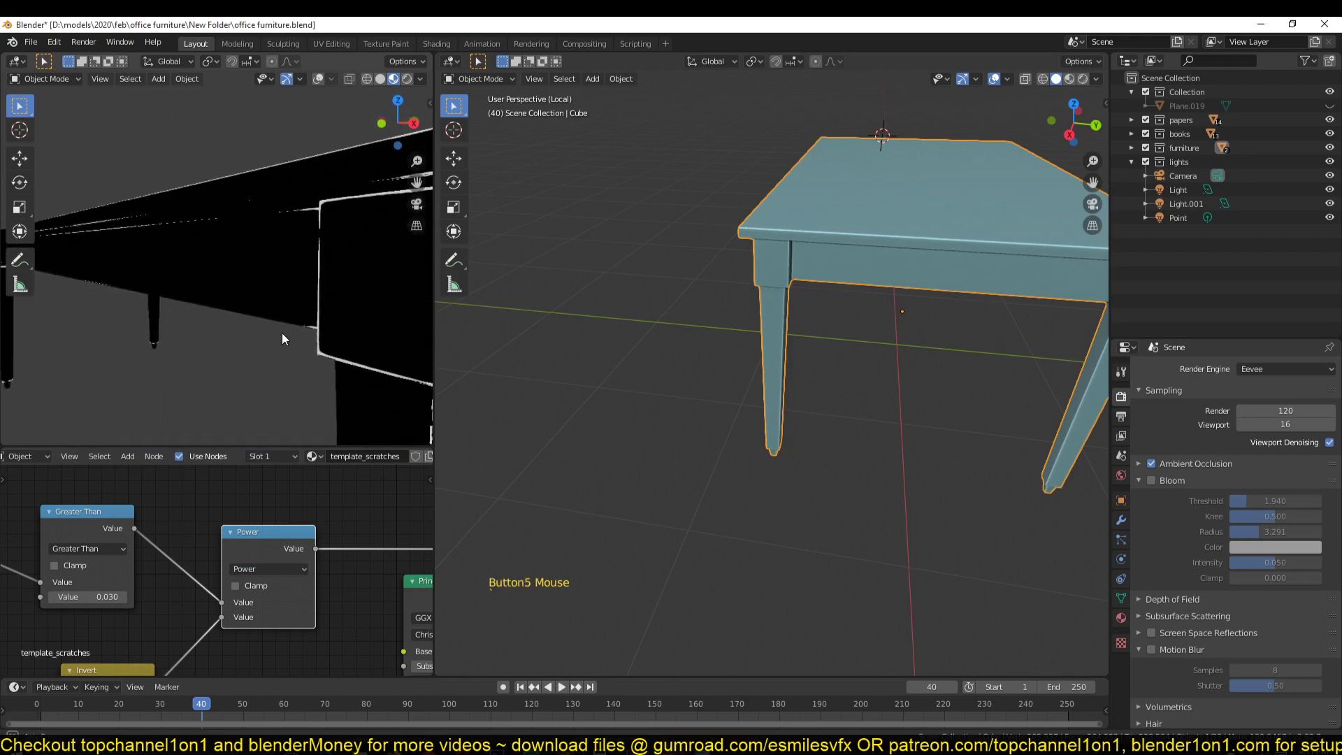
key(grave)
key(grave)
Try a Scale of 54 on the Musgrave Texture and undo the change.
middle_drag(197, 577, 267, 526)
middle_drag(168, 601, 307, 529)
scroll(188, 573, down, 2)
middle_drag(181, 598, 179, 539)
drag(129, 585, 140, 585)
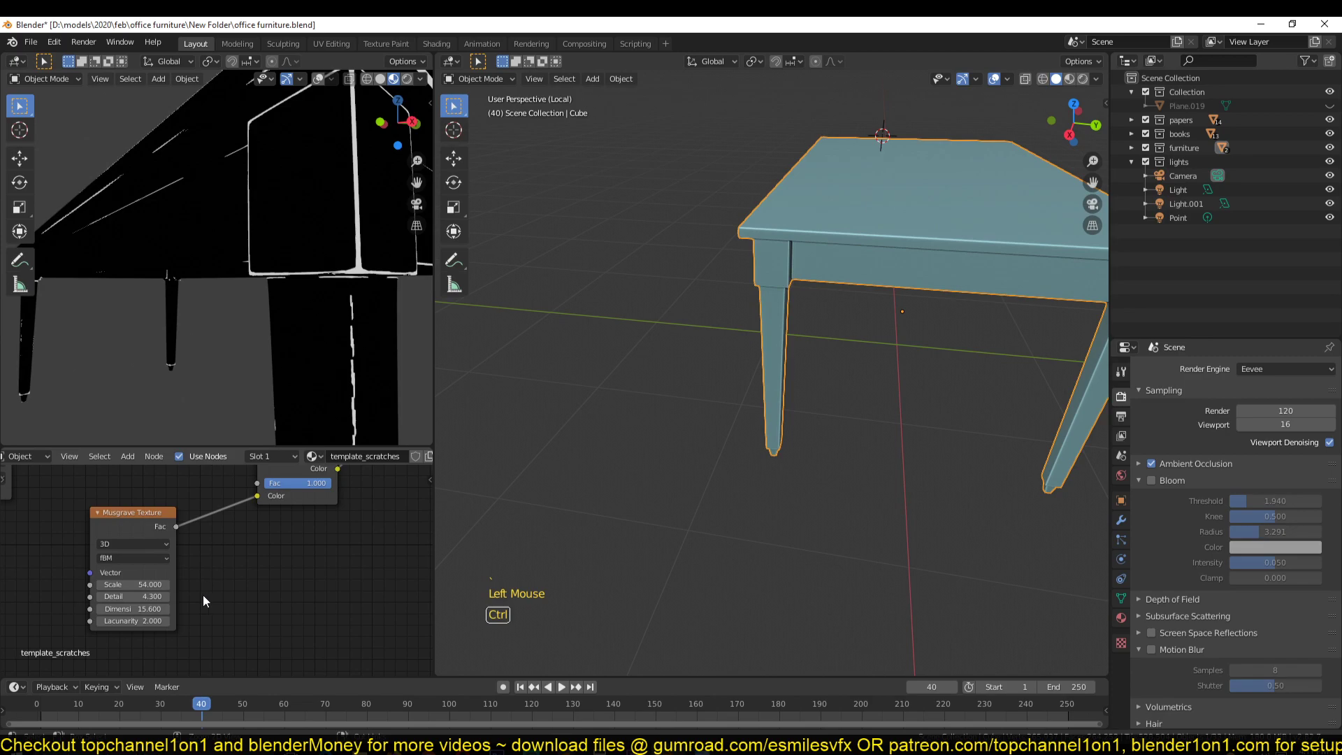
key(ctrl+z)
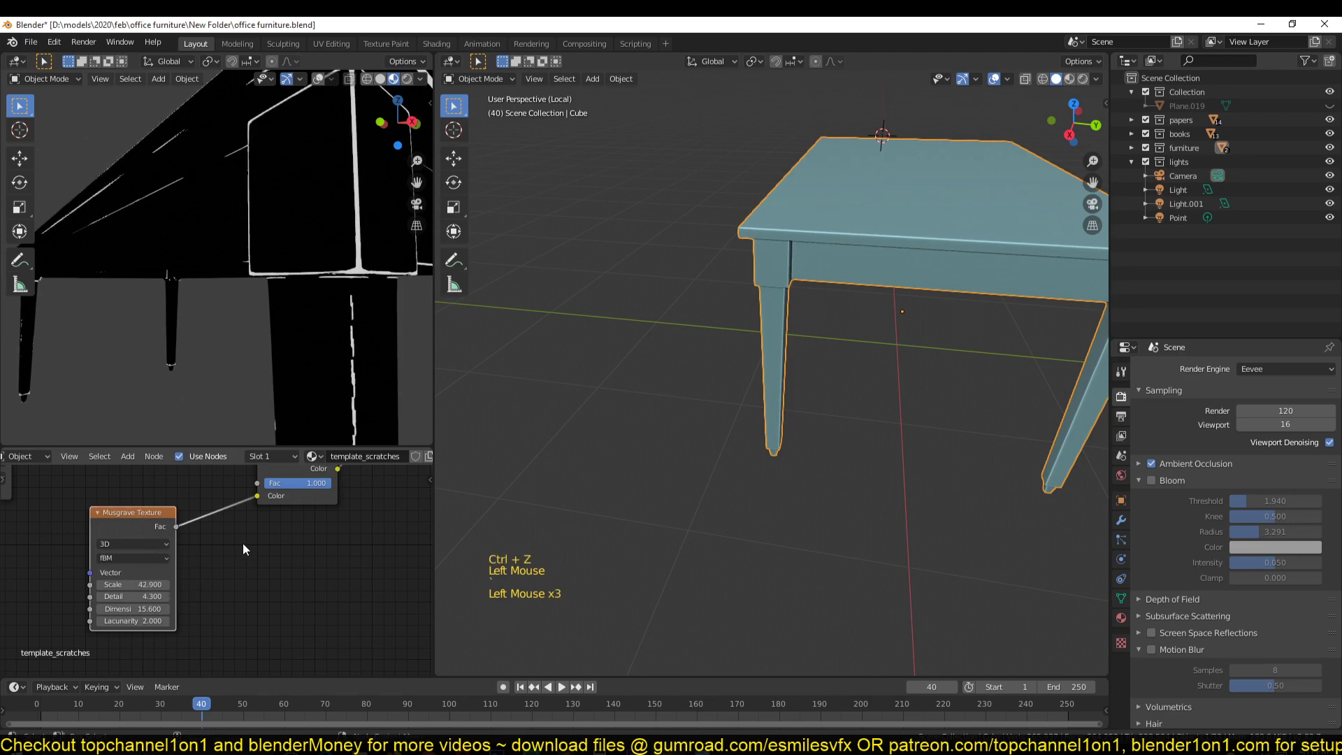
Move the Power node farther from the Greater Than and Invert nodes, above the Principled BSDF.
key(grave)
key(grave)
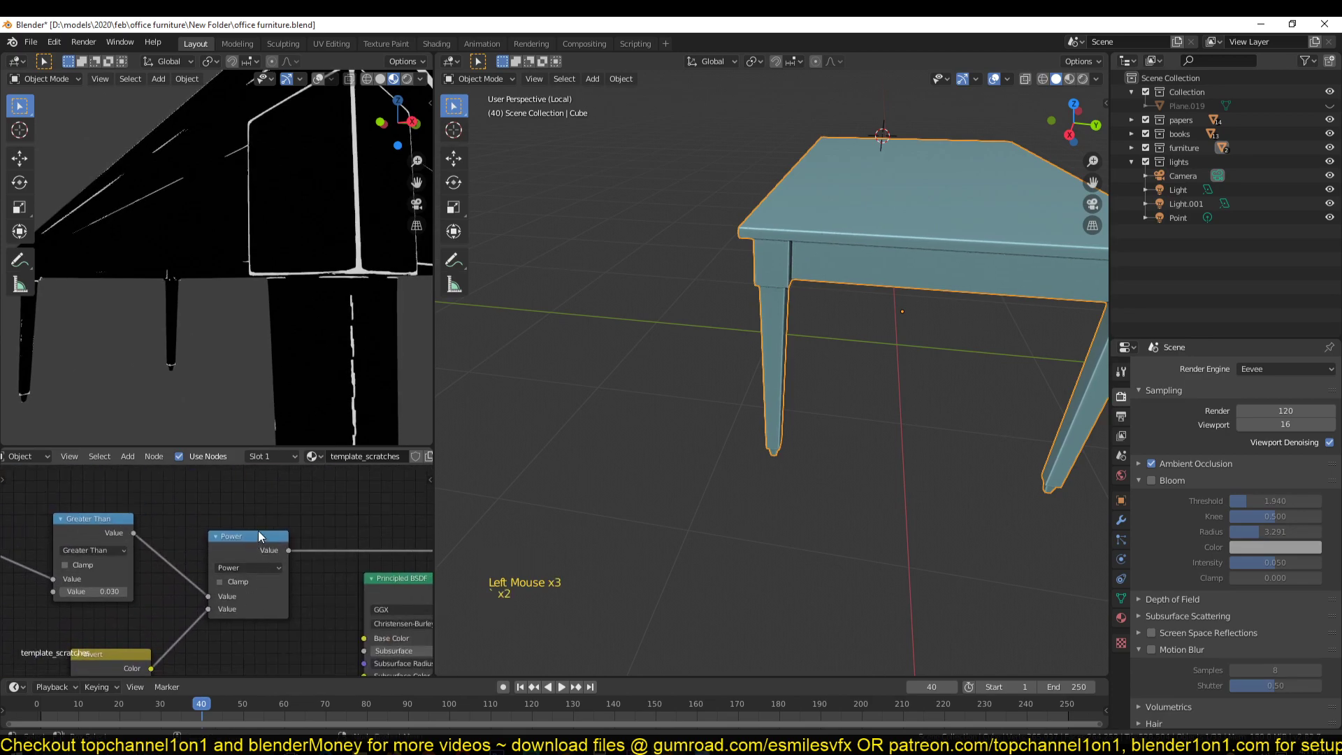
click(258, 530)
drag(278, 537, 338, 513)
middle_drag(193, 540, 214, 548)
key(grave)
key(grave)
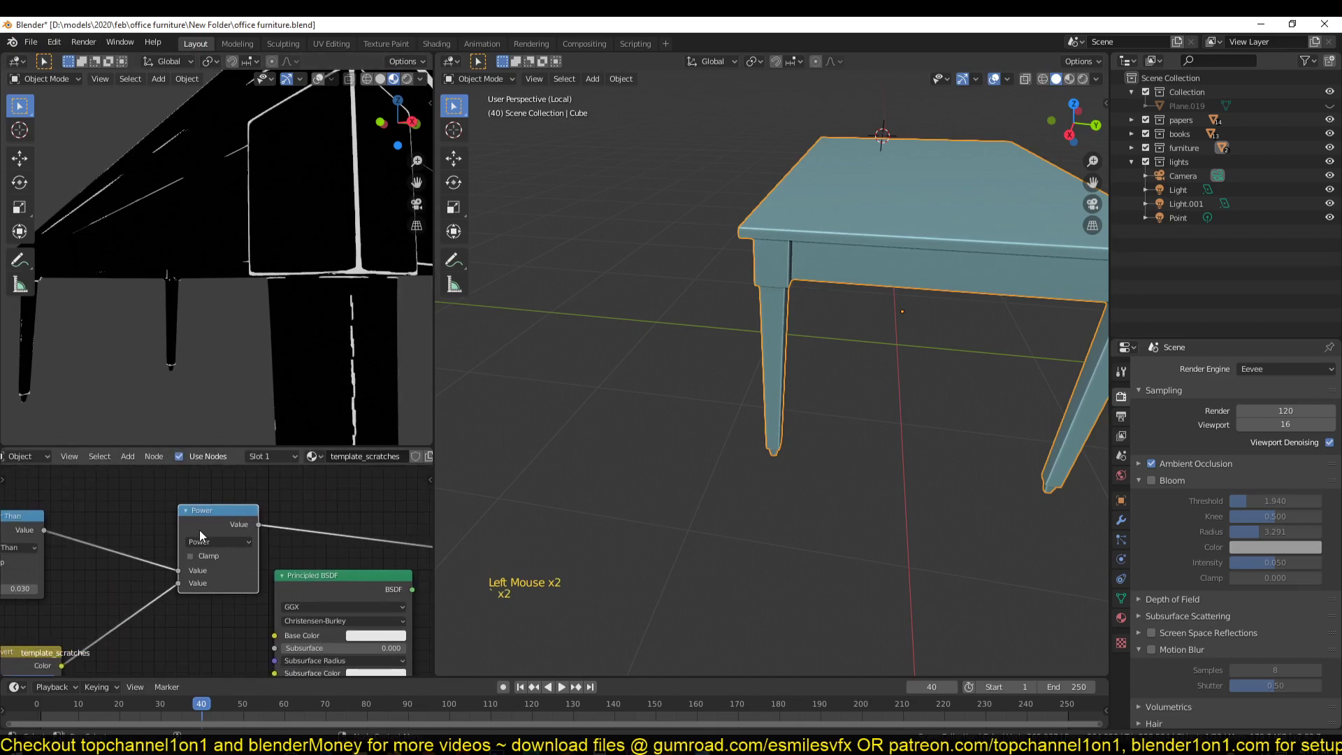
Preview the Invert node's output on the table, and switch the preview back to the Power node for comparison.
key(grave)
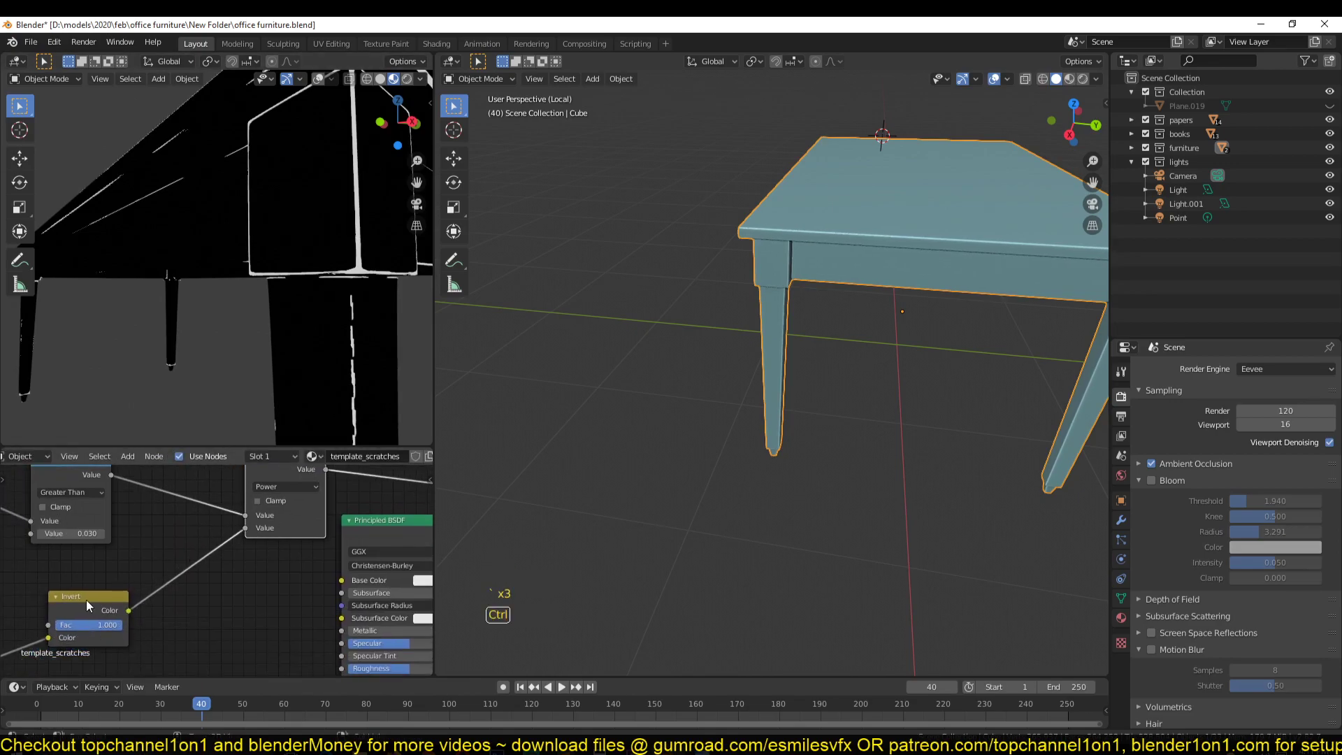
ctrl+shift+click(86, 600)
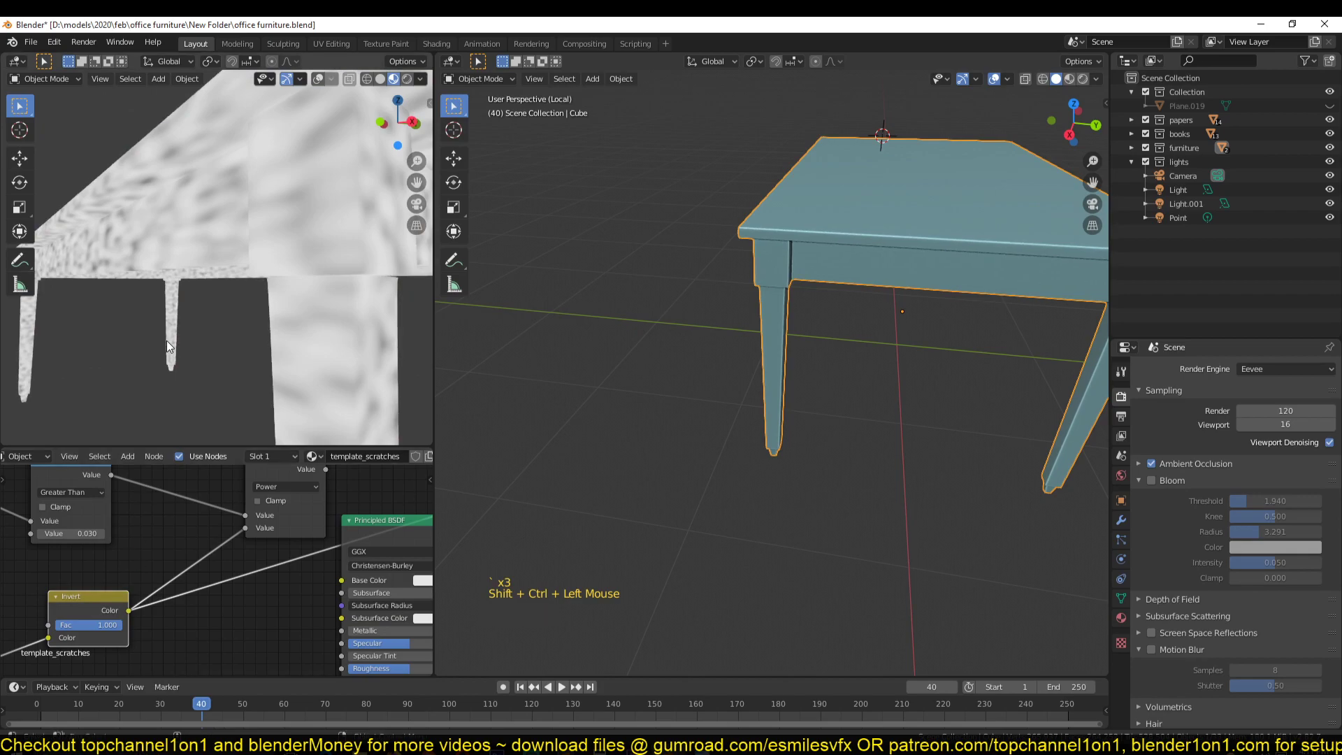
scroll(191, 415, down, 3)
middle_drag(191, 415, 183, 436)
ctrl+shift+click(287, 477)
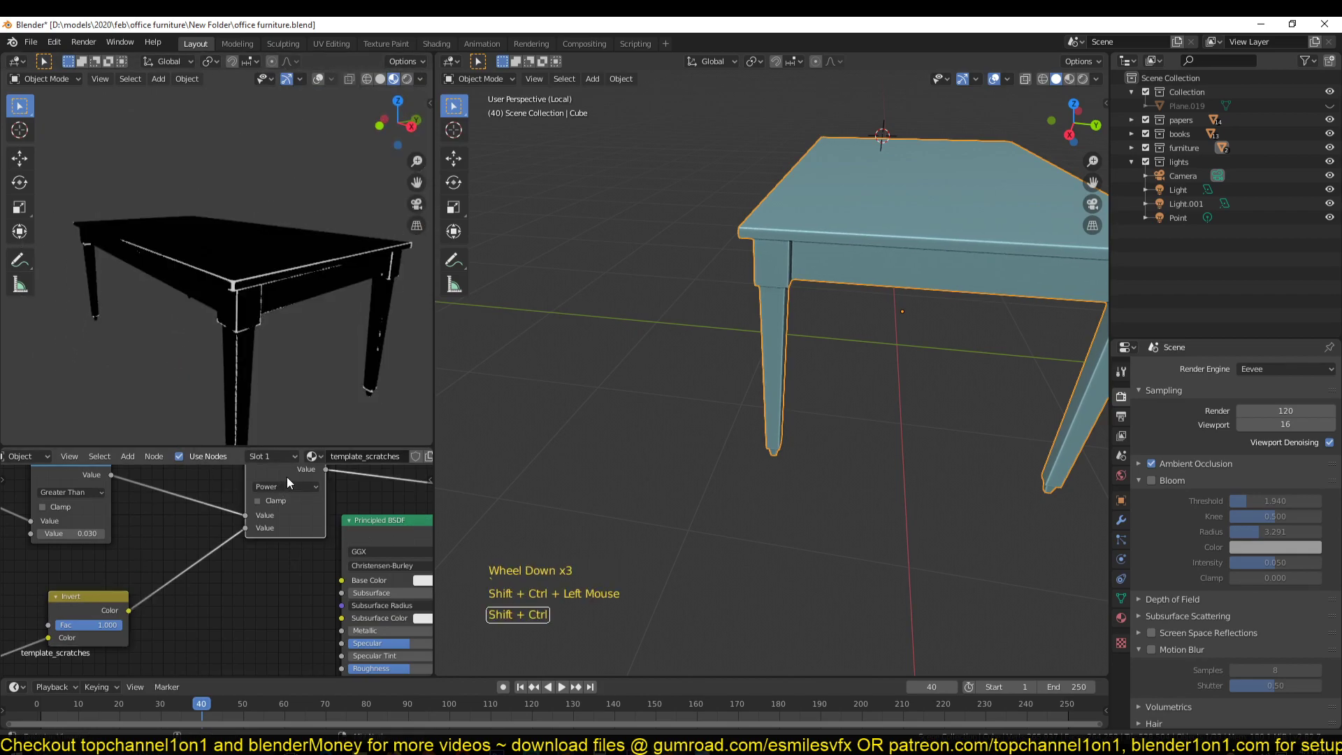
scroll(211, 345, up, 2)
Spread the Invert and Power nodes apart to make room for another node between them.
middle_drag(147, 567, 243, 555)
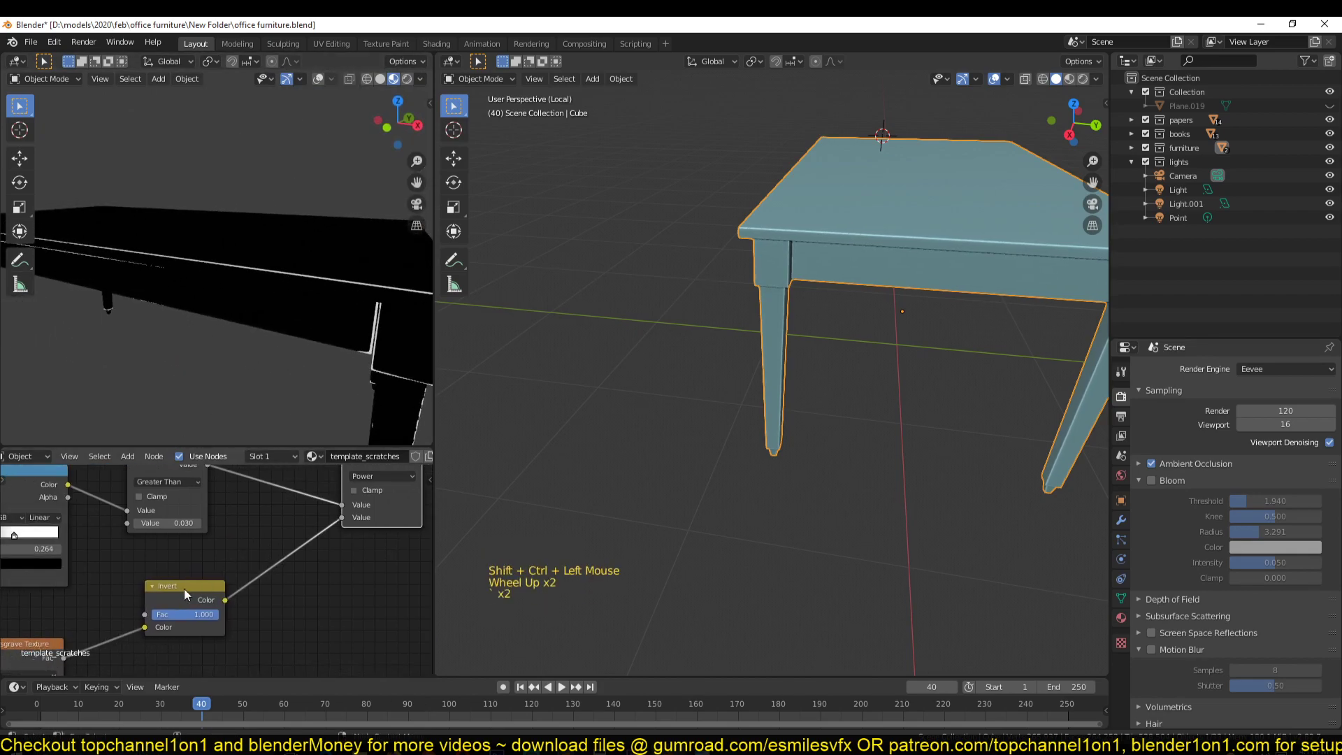
drag(183, 589, 137, 605)
middle_drag(240, 566, 138, 629)
click(280, 510)
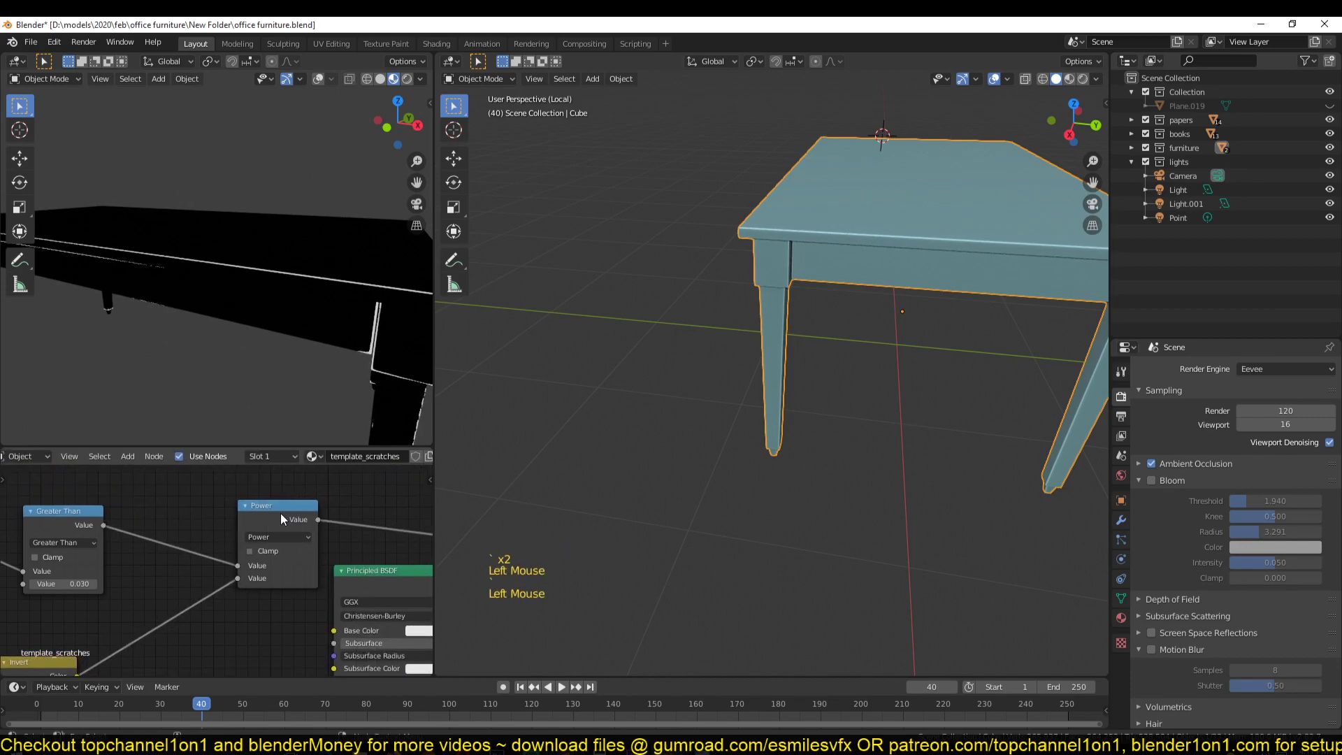
drag(280, 513, 292, 493)
scroll(109, 551, down, 3)
Insert a ColorRamp node on the link between the Invert and Power nodes.
click(210, 587)
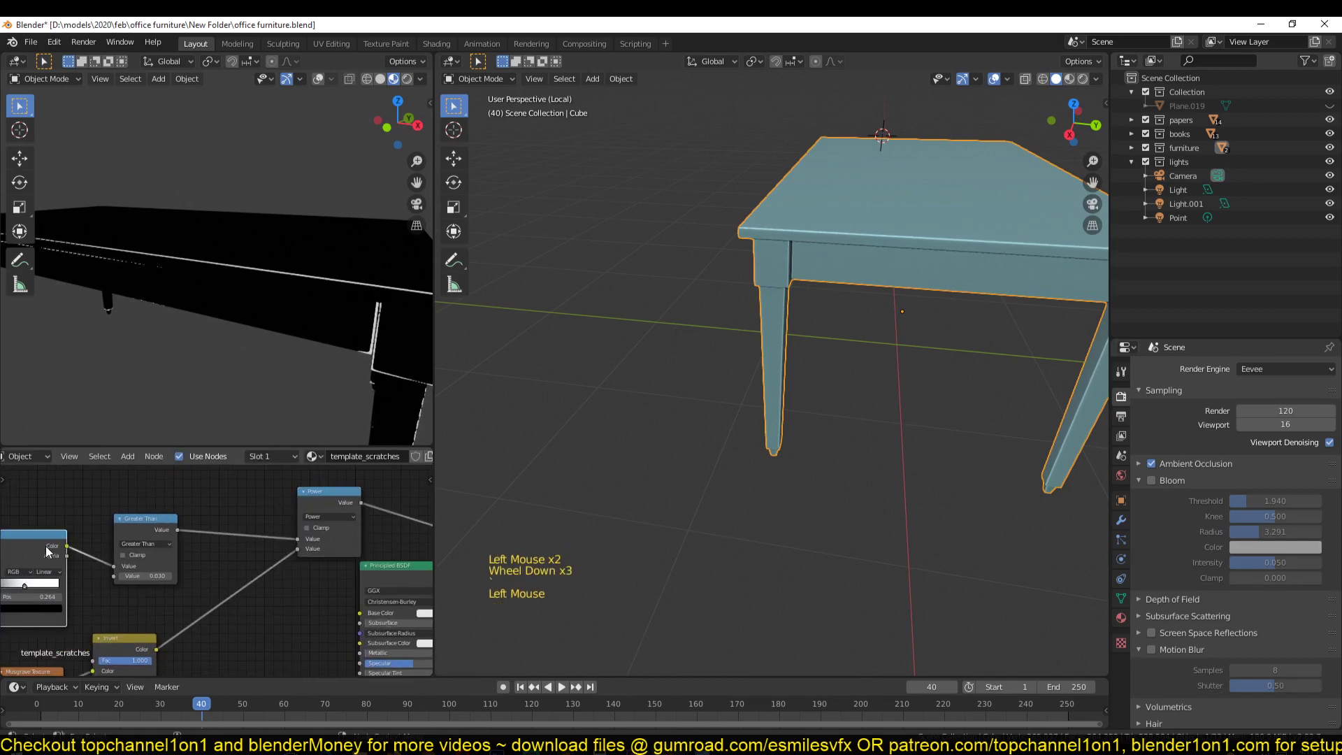
key(shift+a)
mouse_move(217, 613)
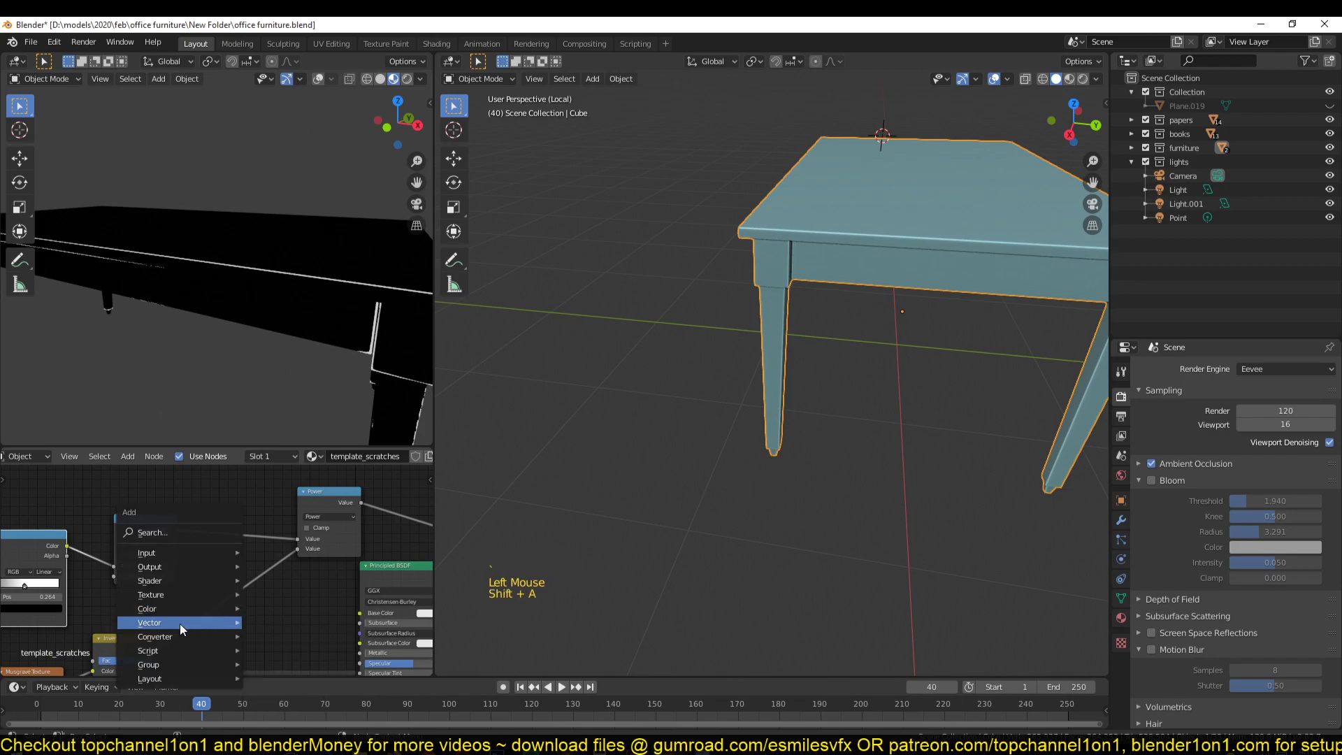
mouse_move(177, 633)
click(302, 452)
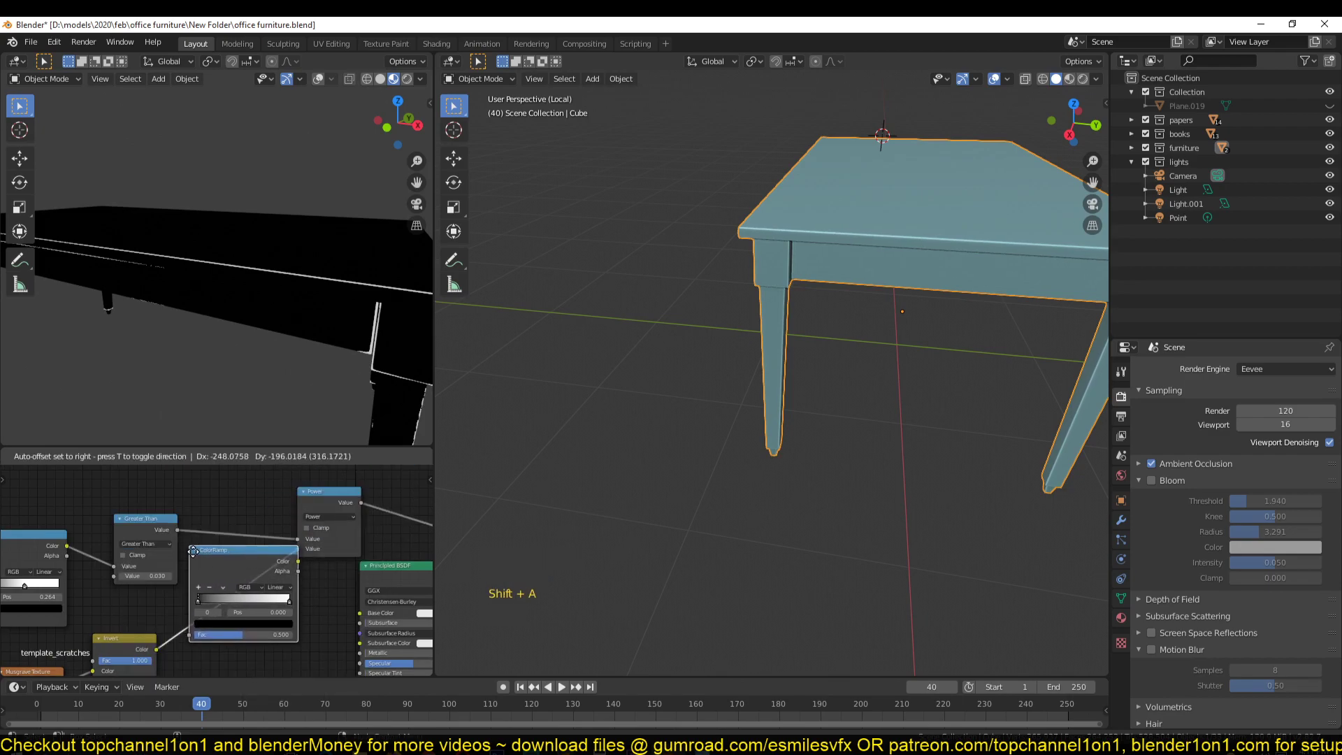
click(232, 592)
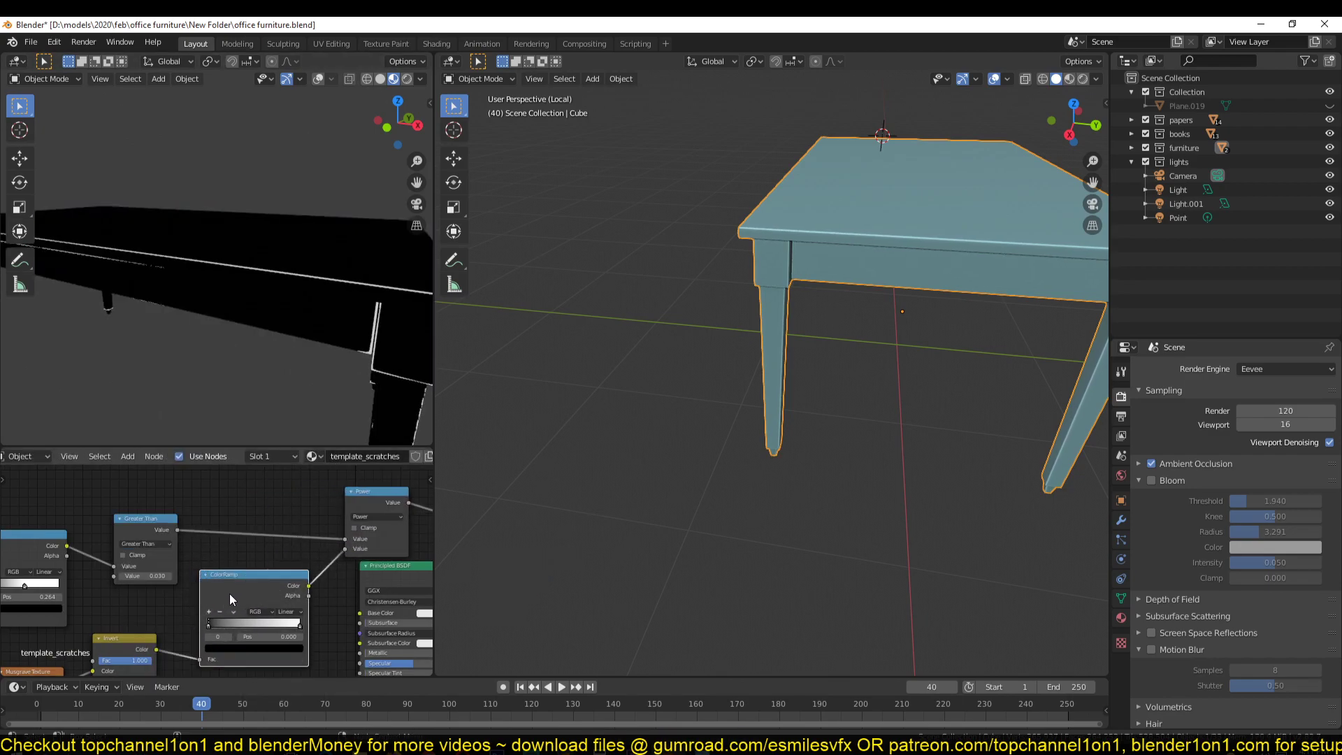
Move the new ColorRamp's black stop to position 0.768.
scroll(233, 594, up, 2)
drag(161, 608, 249, 614)
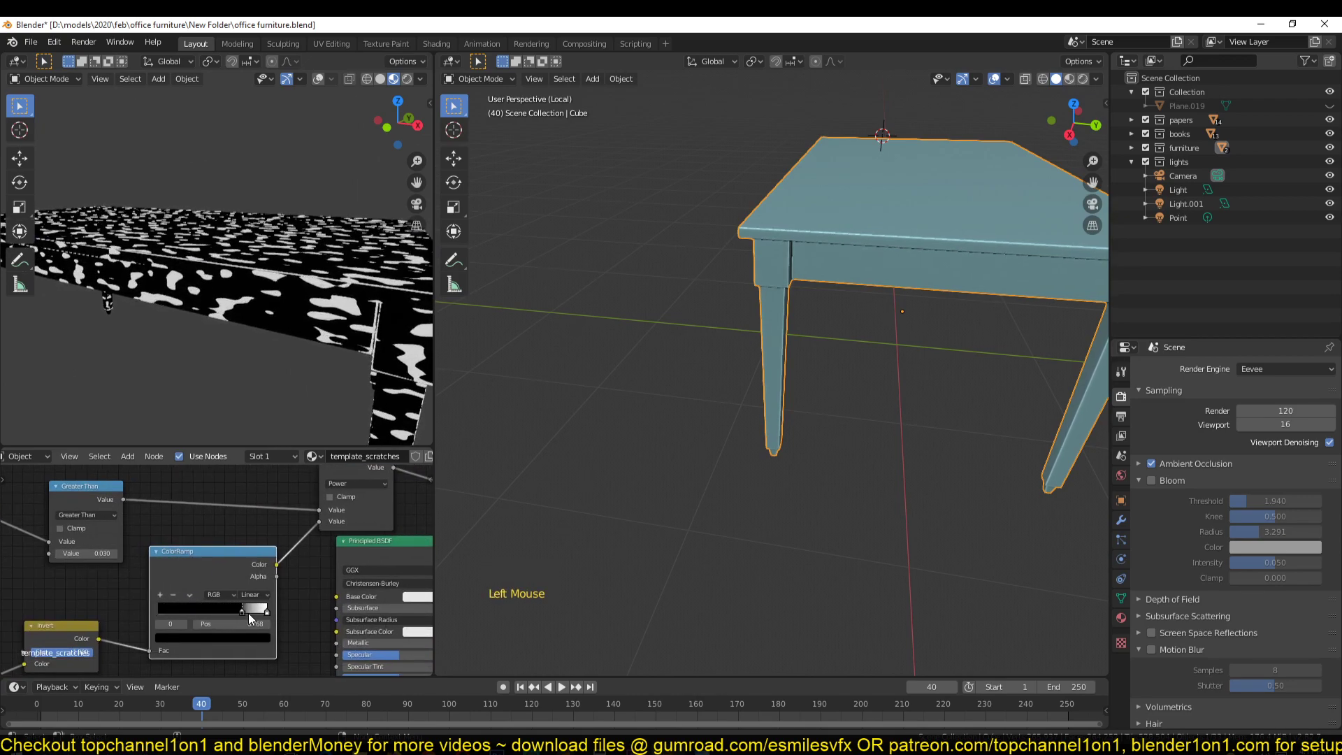
middle_drag(249, 614, 205, 586)
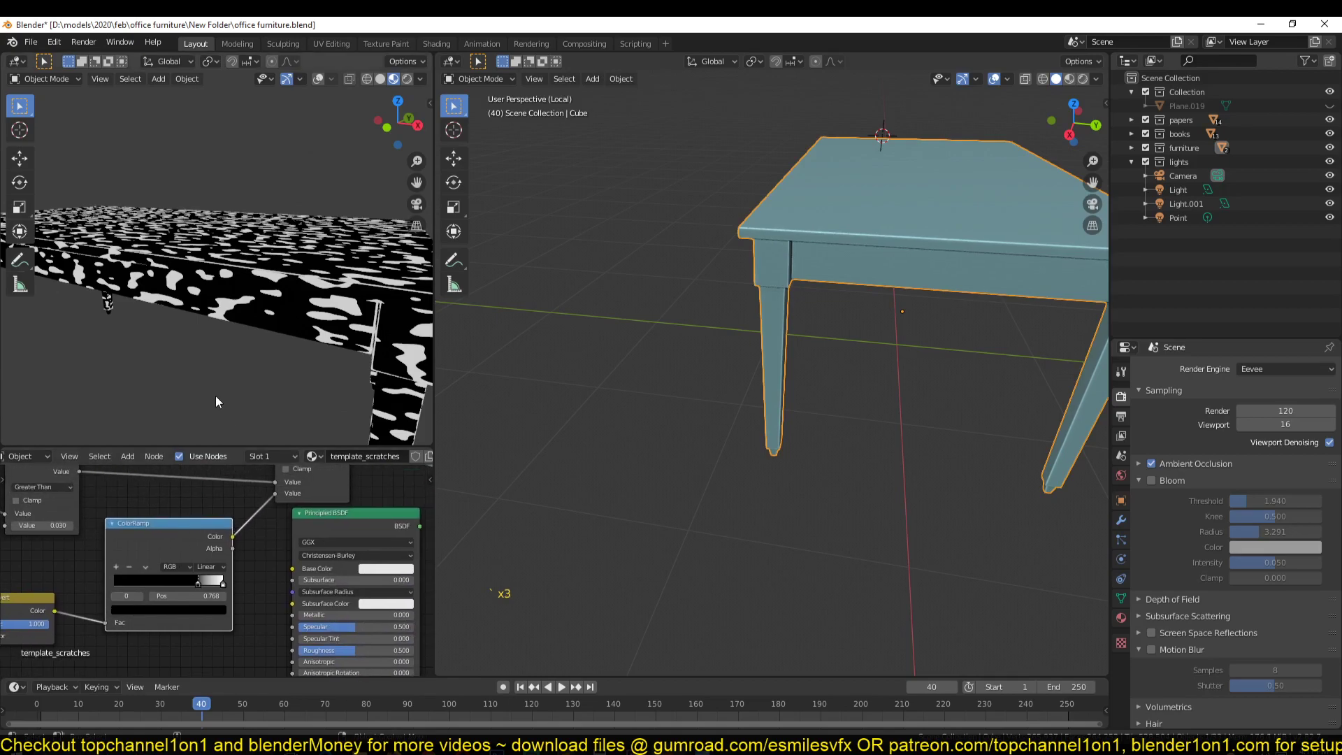
middle_drag(265, 544, 256, 574)
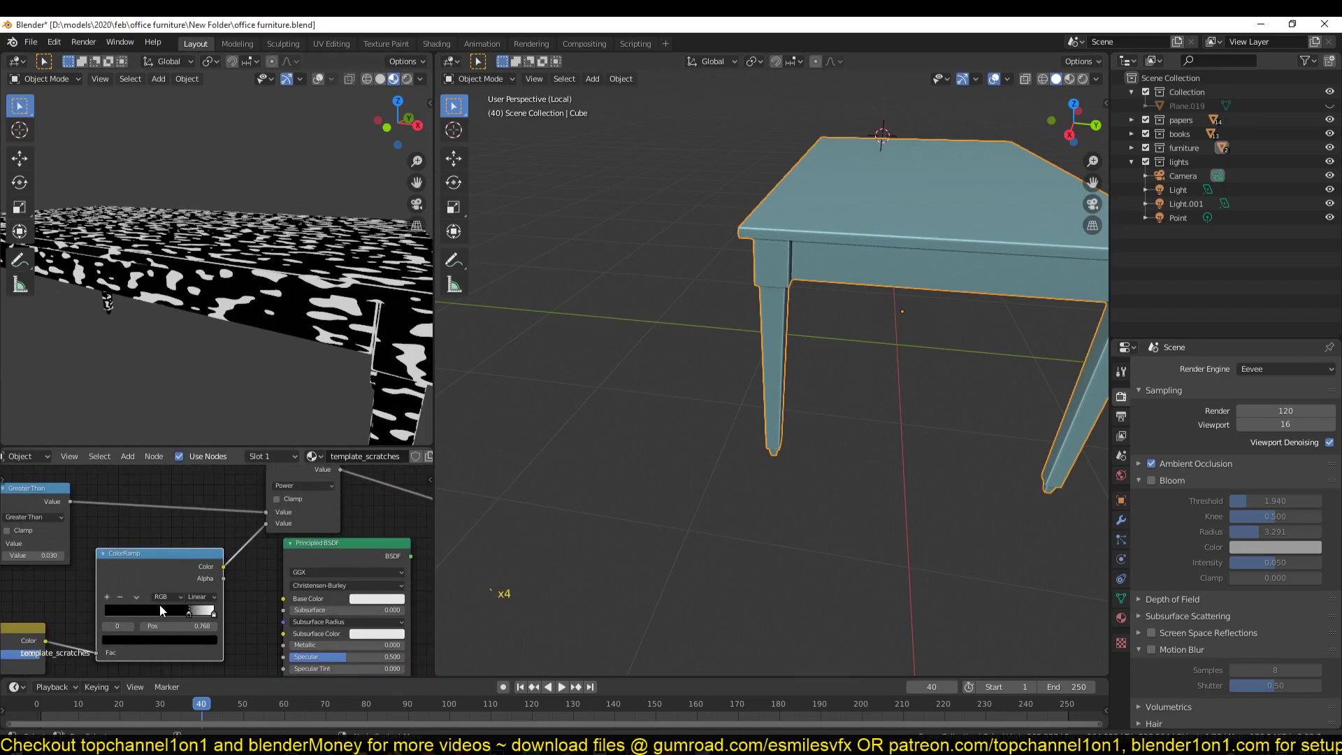
Try flipping the new ColorRamp and repositioning its stops, ending with the white stop at 0.727.
click(138, 597)
click(149, 609)
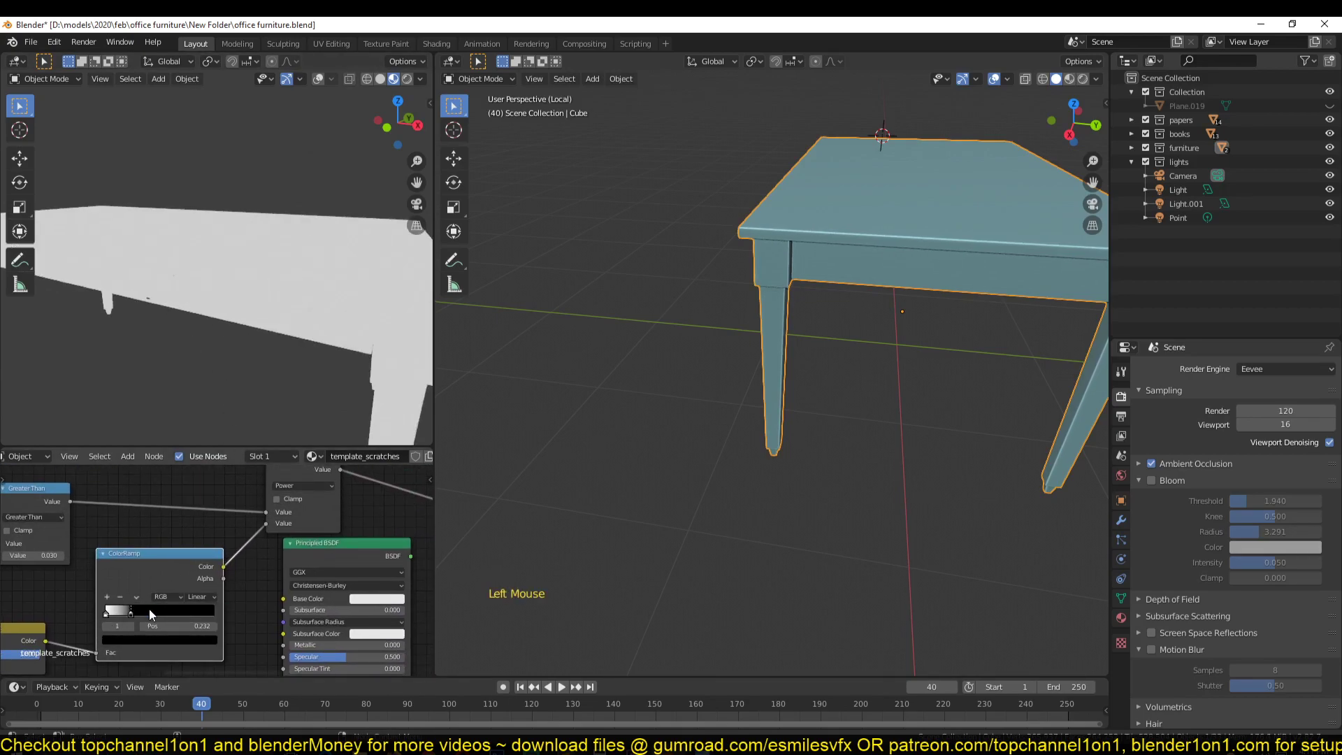
drag(128, 613, 161, 609)
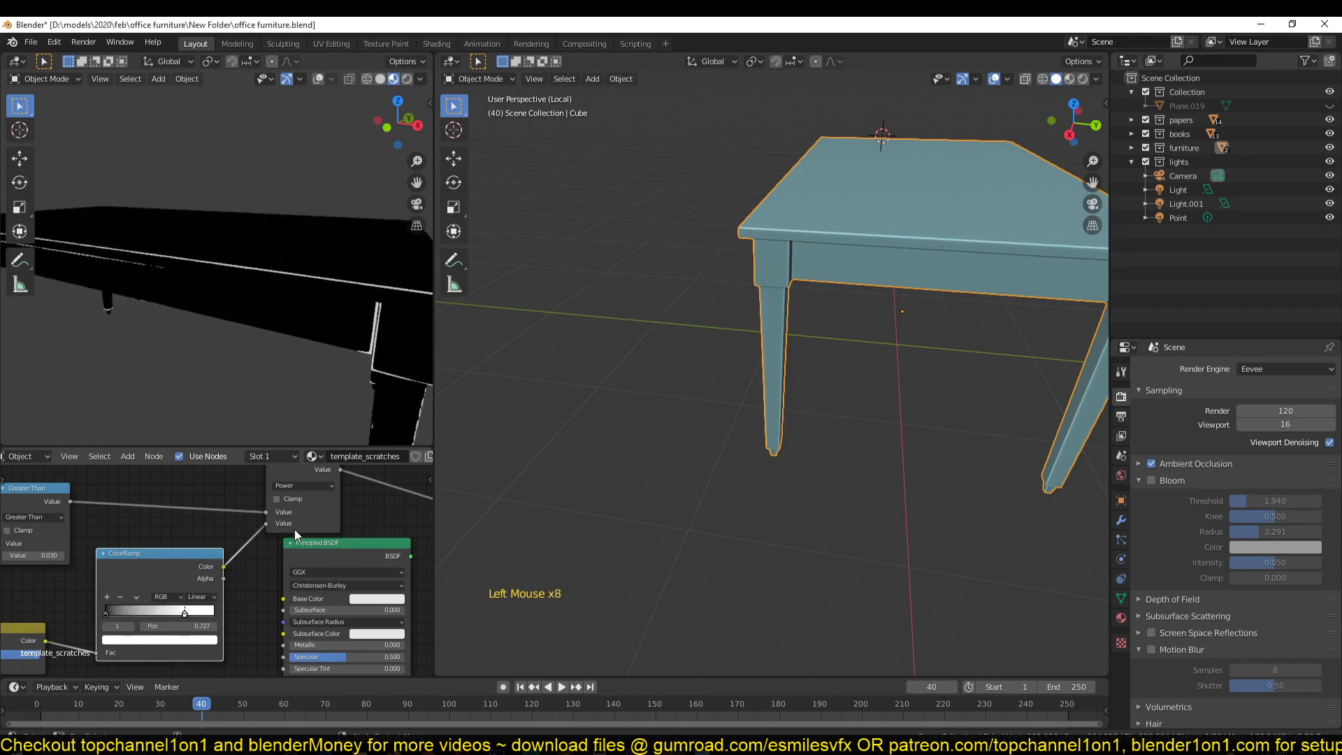
Change the Power node's operation to Subtract and move the new ColorRamp's white stop to position 1.000.
drag(309, 485, 305, 535)
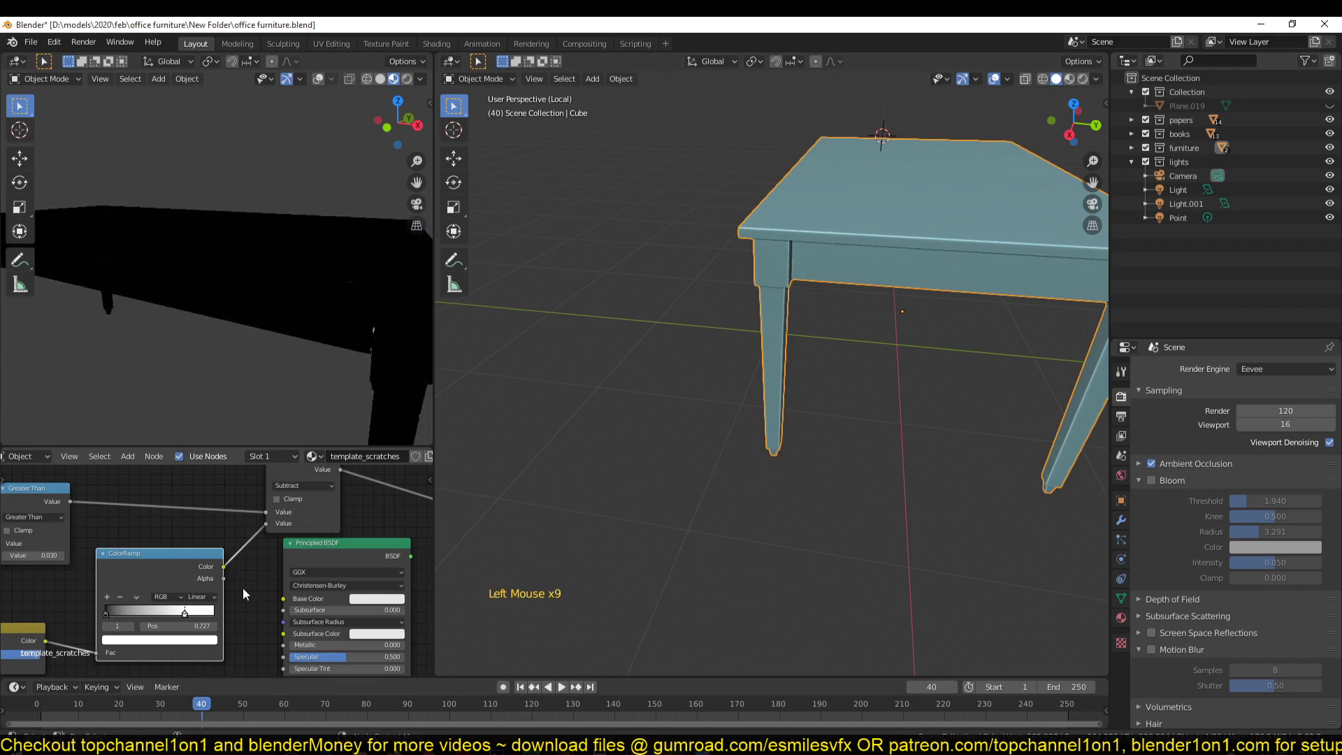
drag(162, 611, 212, 606)
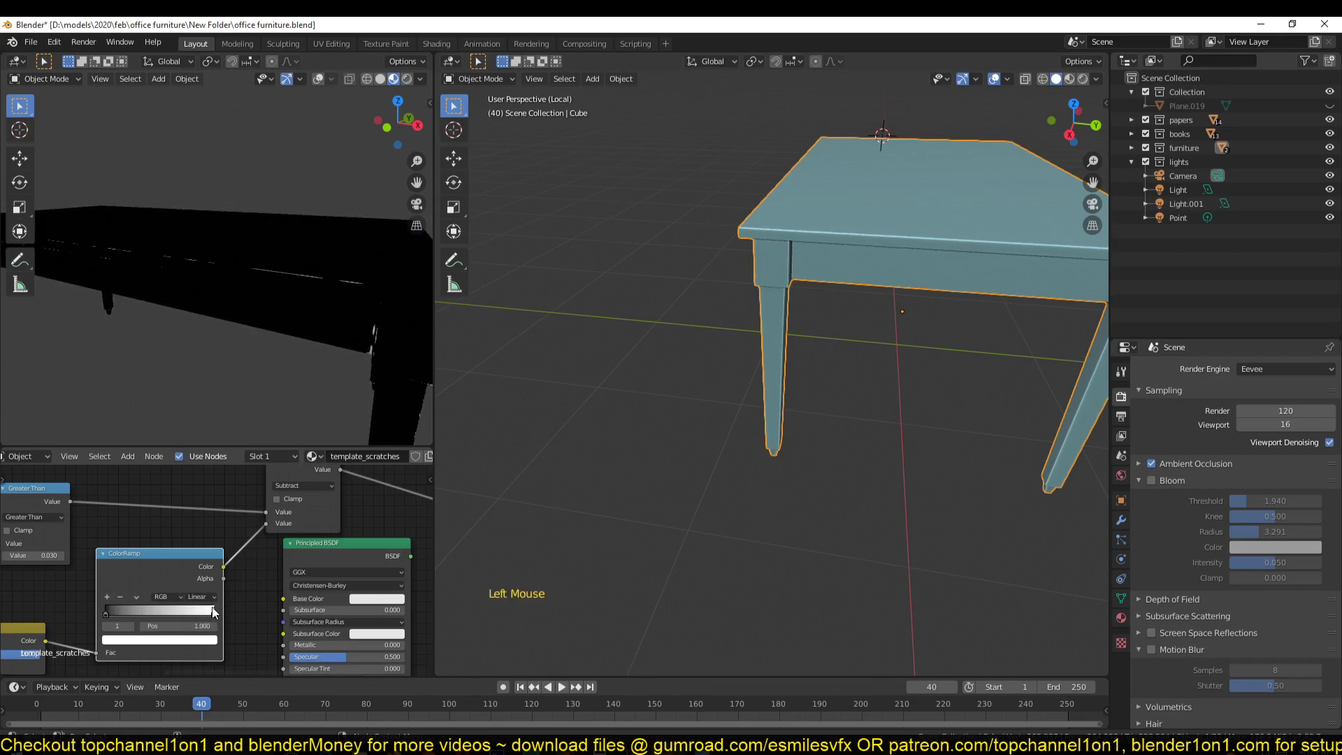
Move the black stop of the ColorRamp after the Invert node to position 0.705.
drag(107, 614, 137, 604)
scroll(240, 393, up, 2)
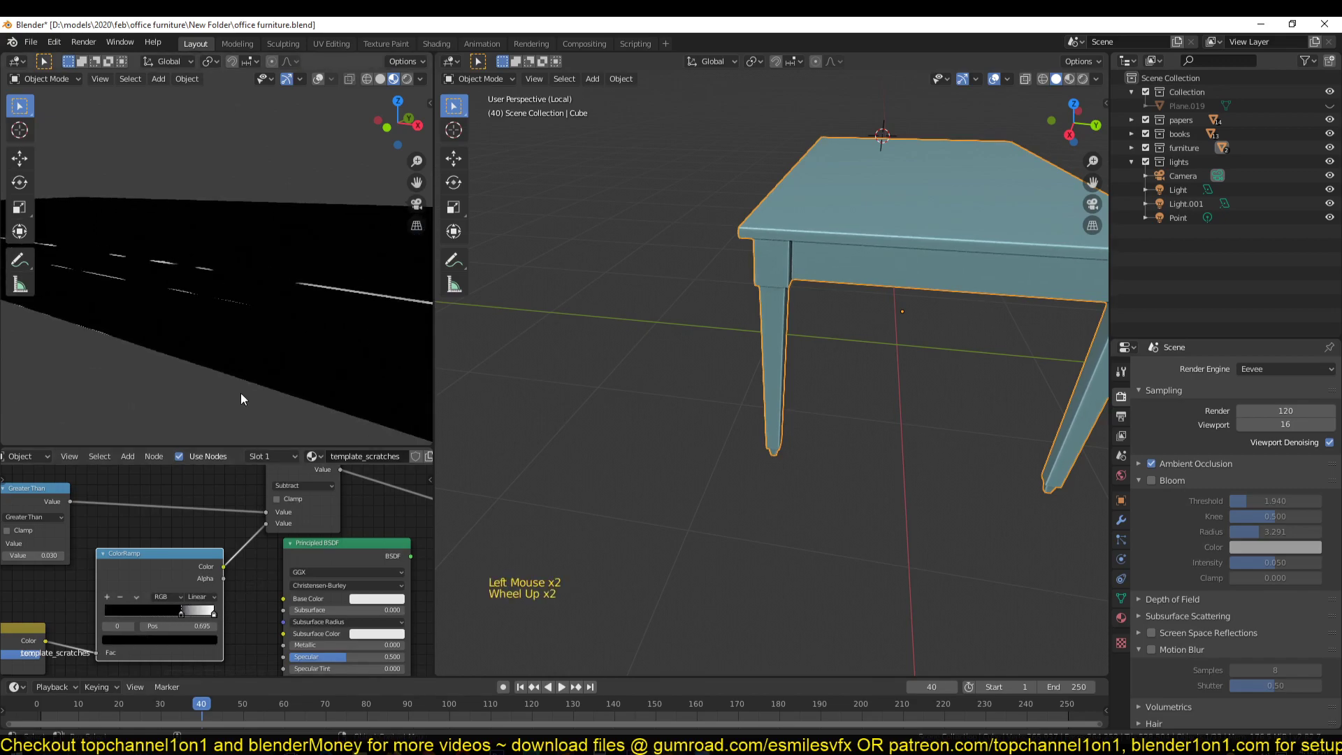
middle_drag(240, 393, 304, 359)
middle_drag(187, 379, 287, 392)
scroll(328, 371, down, 2)
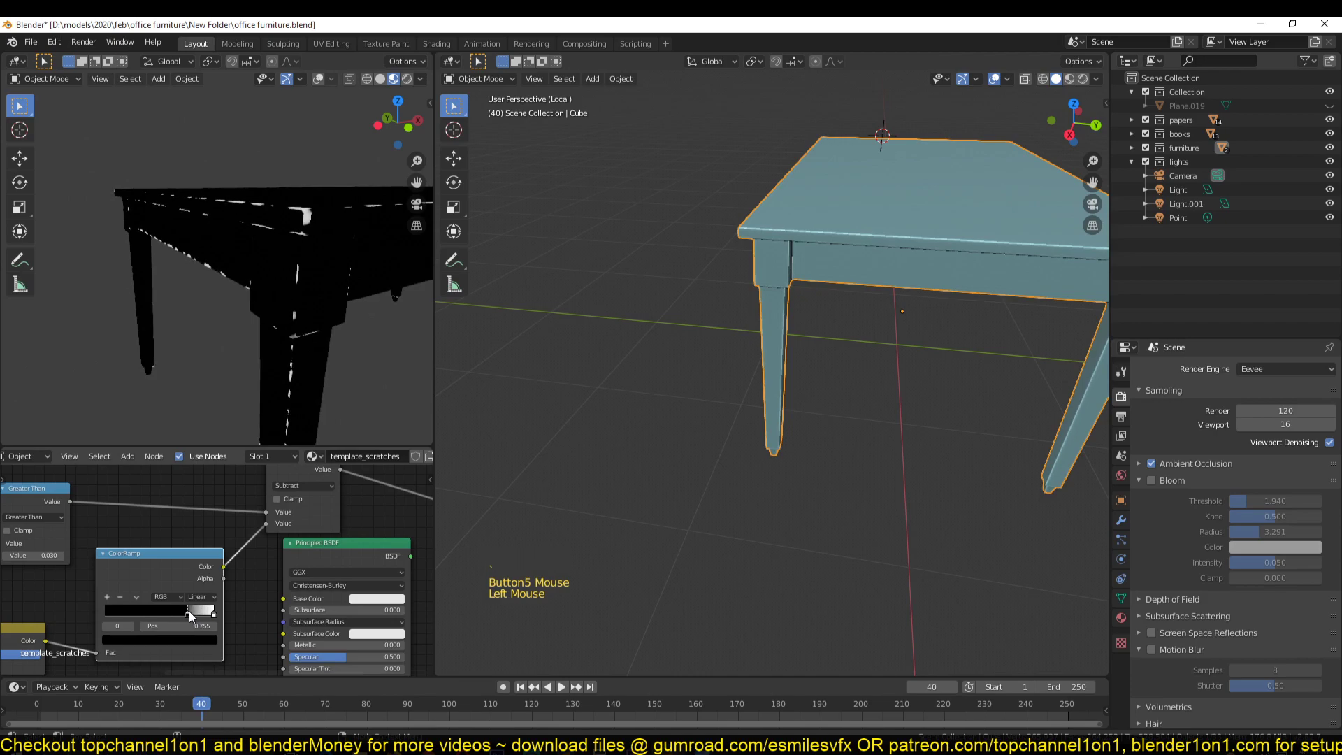
drag(189, 615, 183, 615)
middle_drag(278, 317, 282, 317)
Set the Greater Than node's threshold value to 0.010 and check the mask on the table edges.
middle_drag(24, 641, 109, 595)
scroll(108, 596, up, 1)
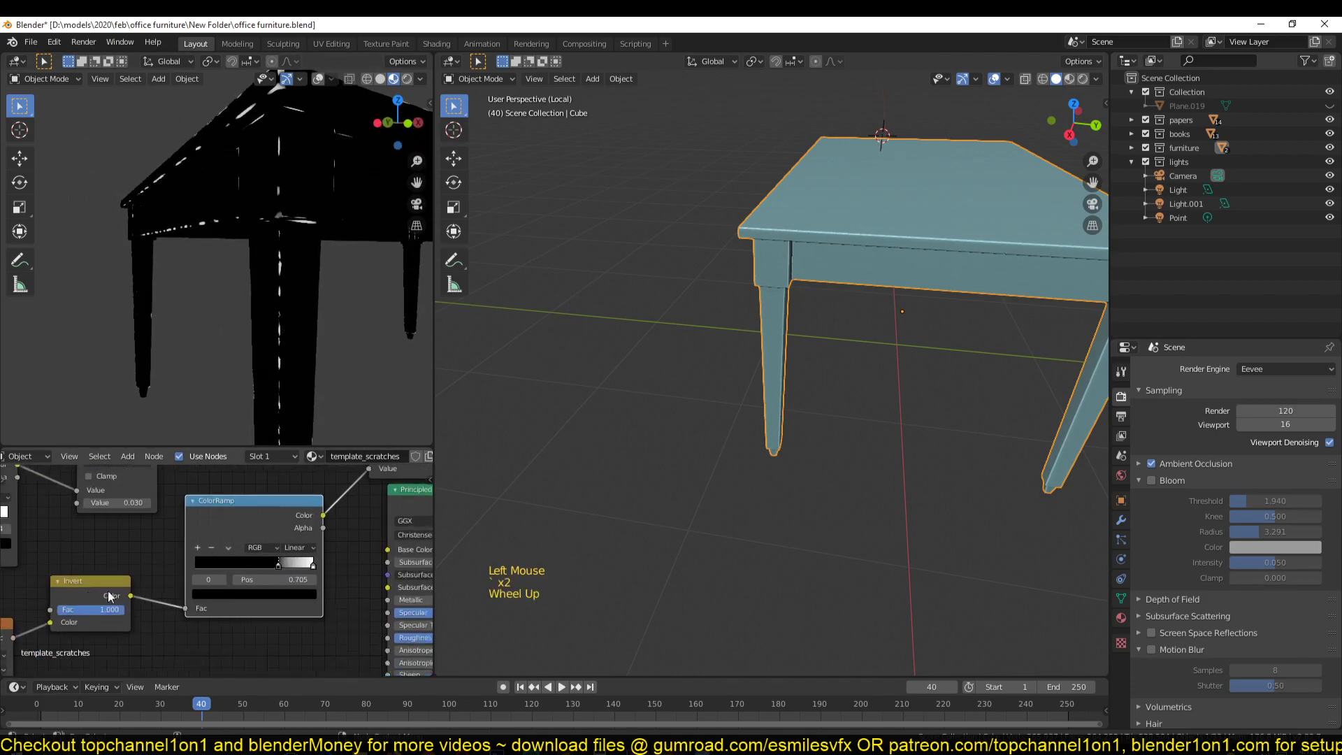
scroll(115, 591, up, 2)
shift+drag(150, 531, 147, 532)
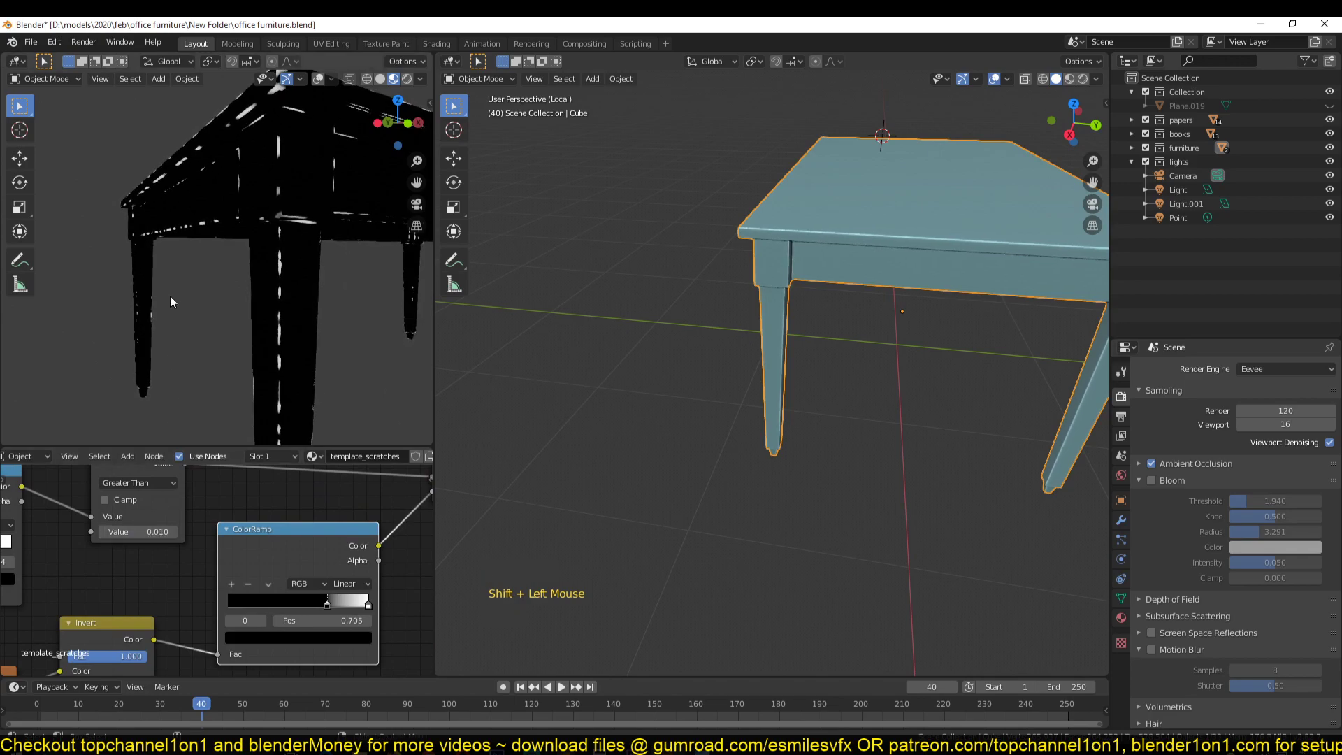
middle_drag(170, 295, 183, 313)
Try a Scale of 43.700 on the Musgrave Texture and check the scratches around the table.
middle_drag(80, 602, 204, 527)
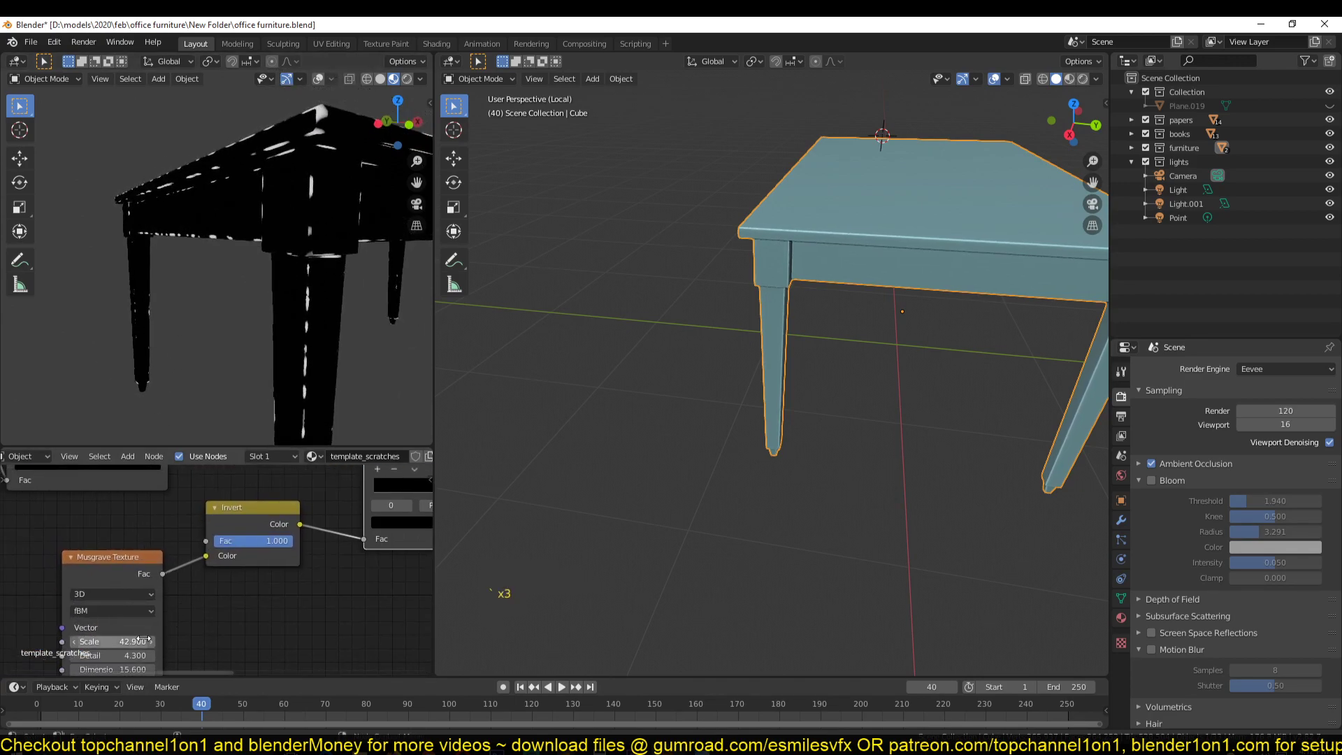
drag(143, 640, 193, 640)
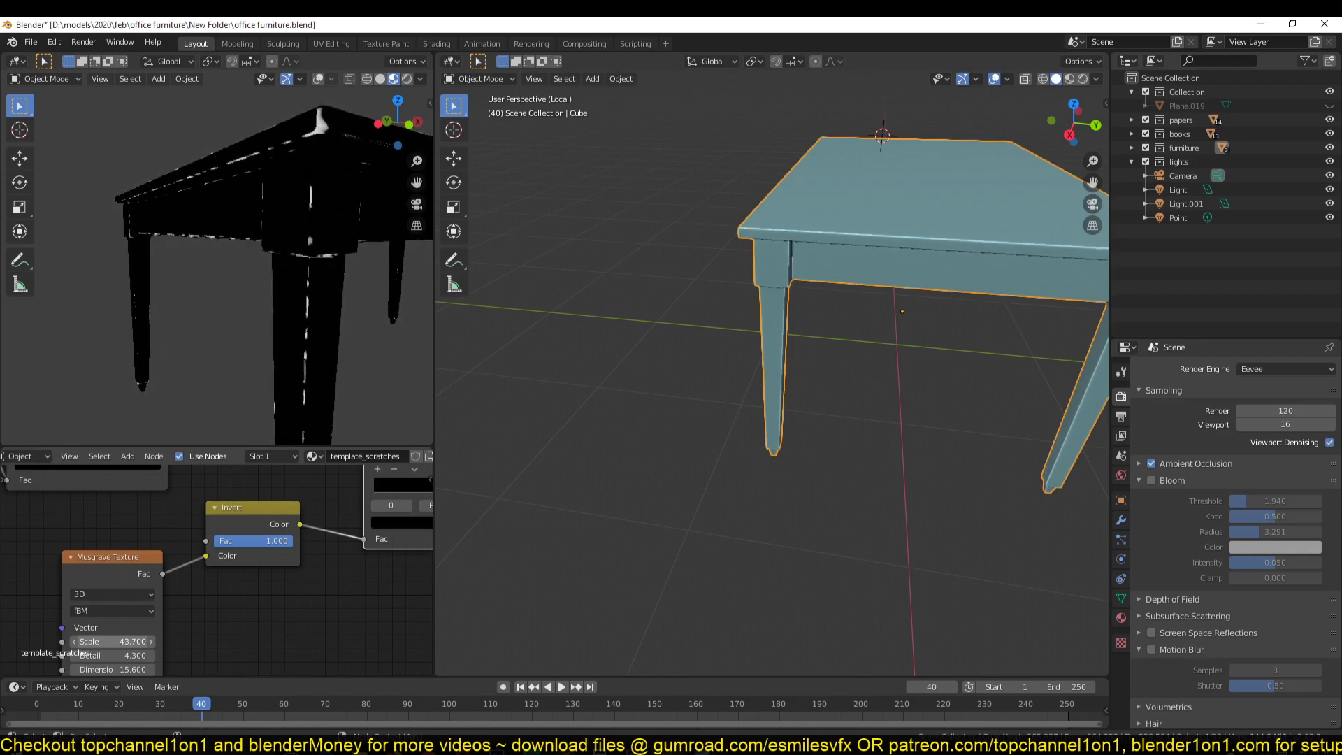
scroll(64, 302, down, 4)
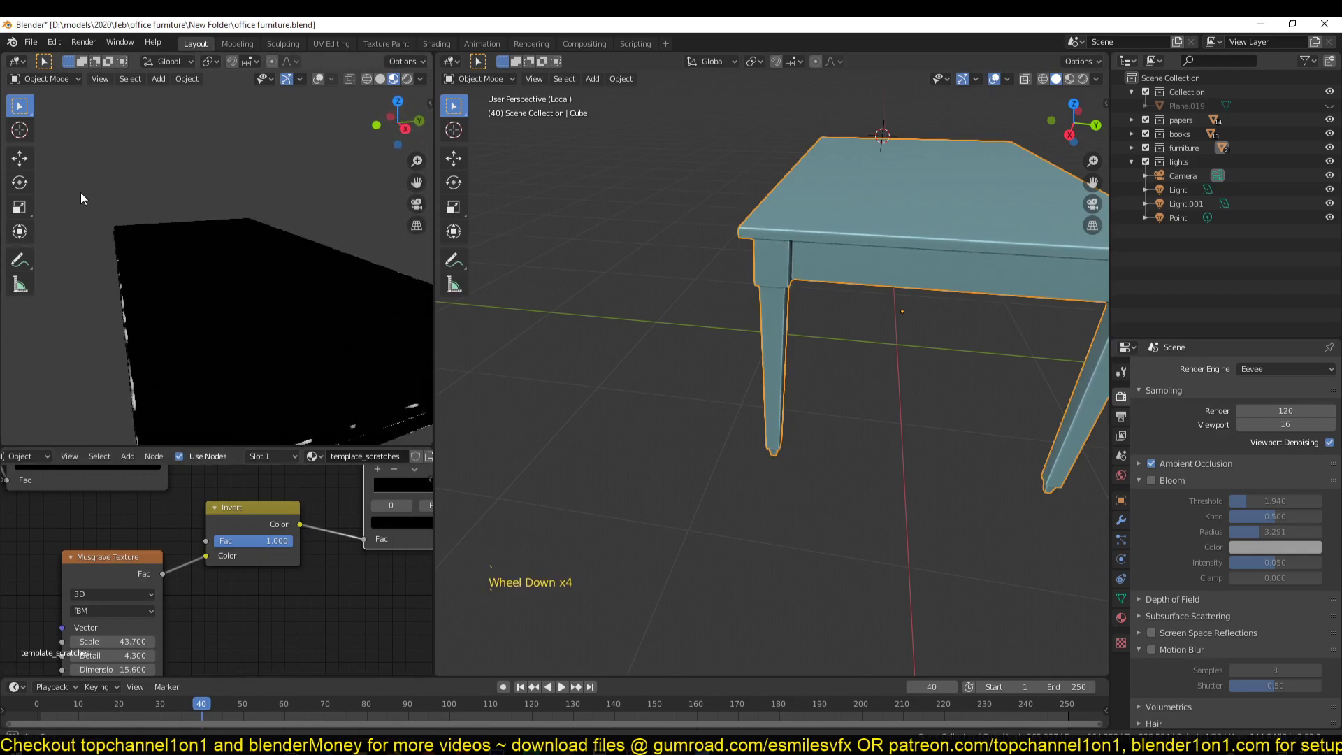
middle_drag(86, 190, 126, 354)
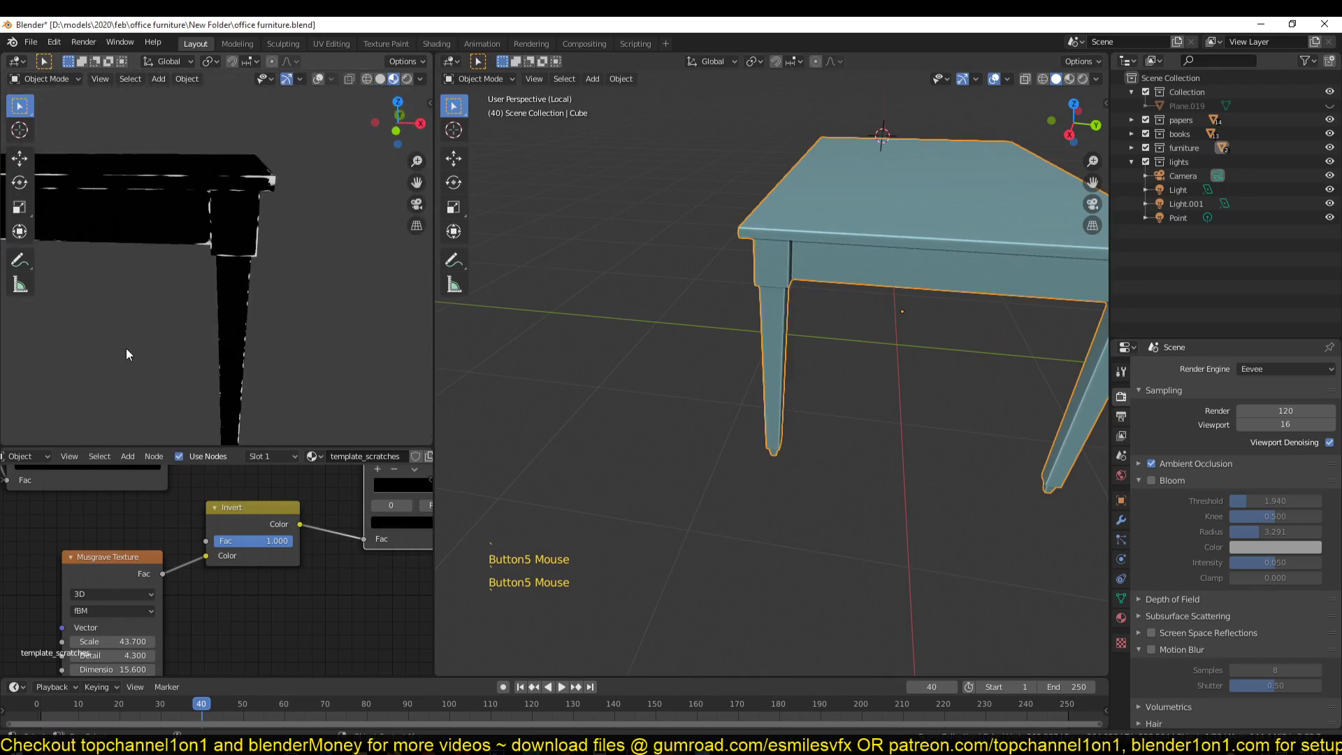
scroll(108, 413, up, 2)
Set the Musgrave Texture's Scale to 7.700 and check the mask on the tabletop and legs.
click(150, 641)
drag(112, 641, 42, 641)
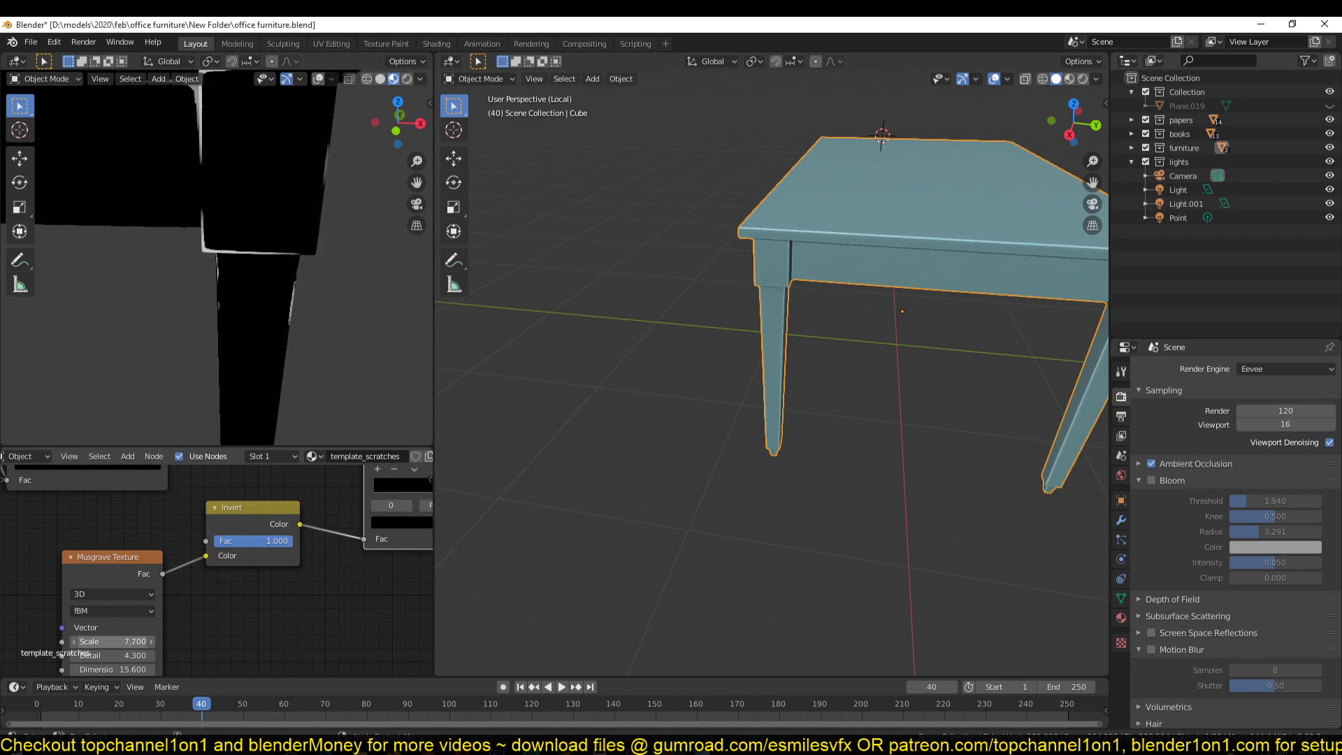
scroll(210, 316, down, 4)
scroll(224, 343, up, 1)
scroll(248, 347, up, 4)
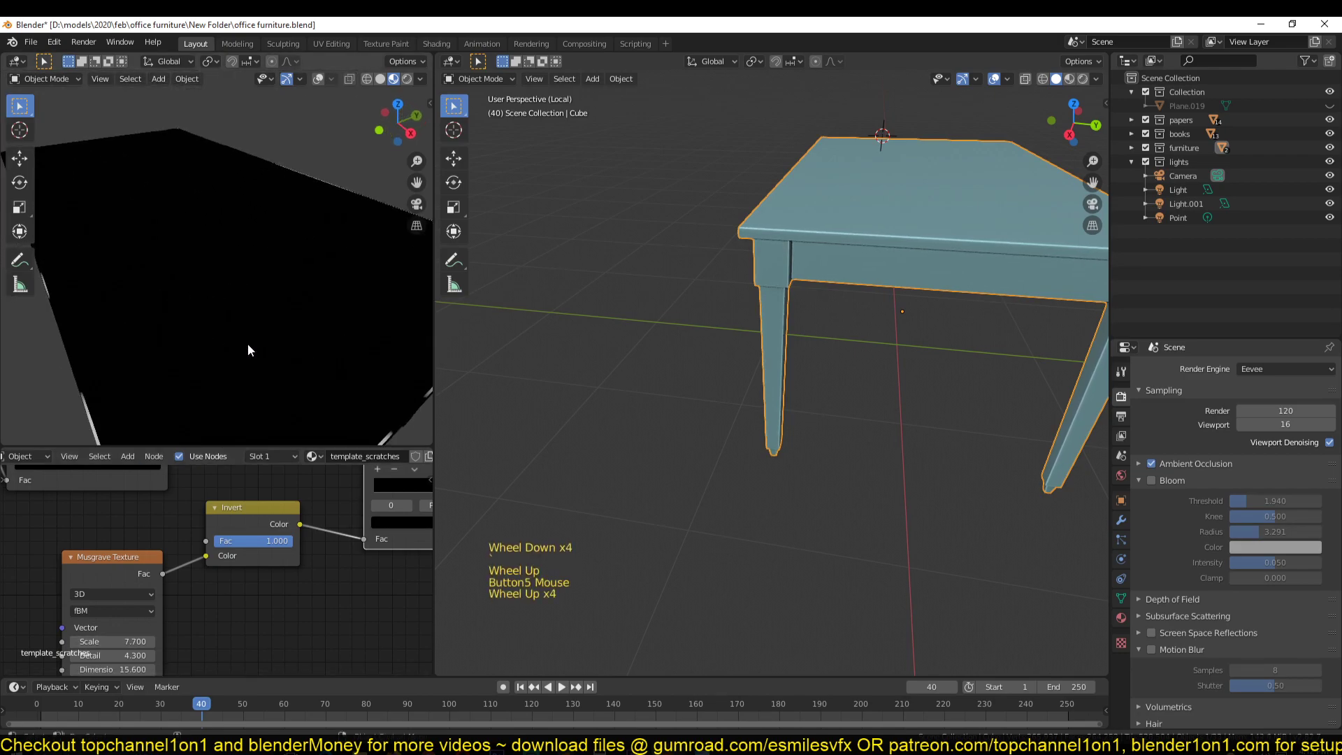
middle_drag(249, 344, 224, 302)
Change the Greater Than node's operation to Power with a value of -0.190, and move the preceding ColorRamp's black stop to position 0.268.
middle_drag(284, 614, 201, 726)
key(grave)
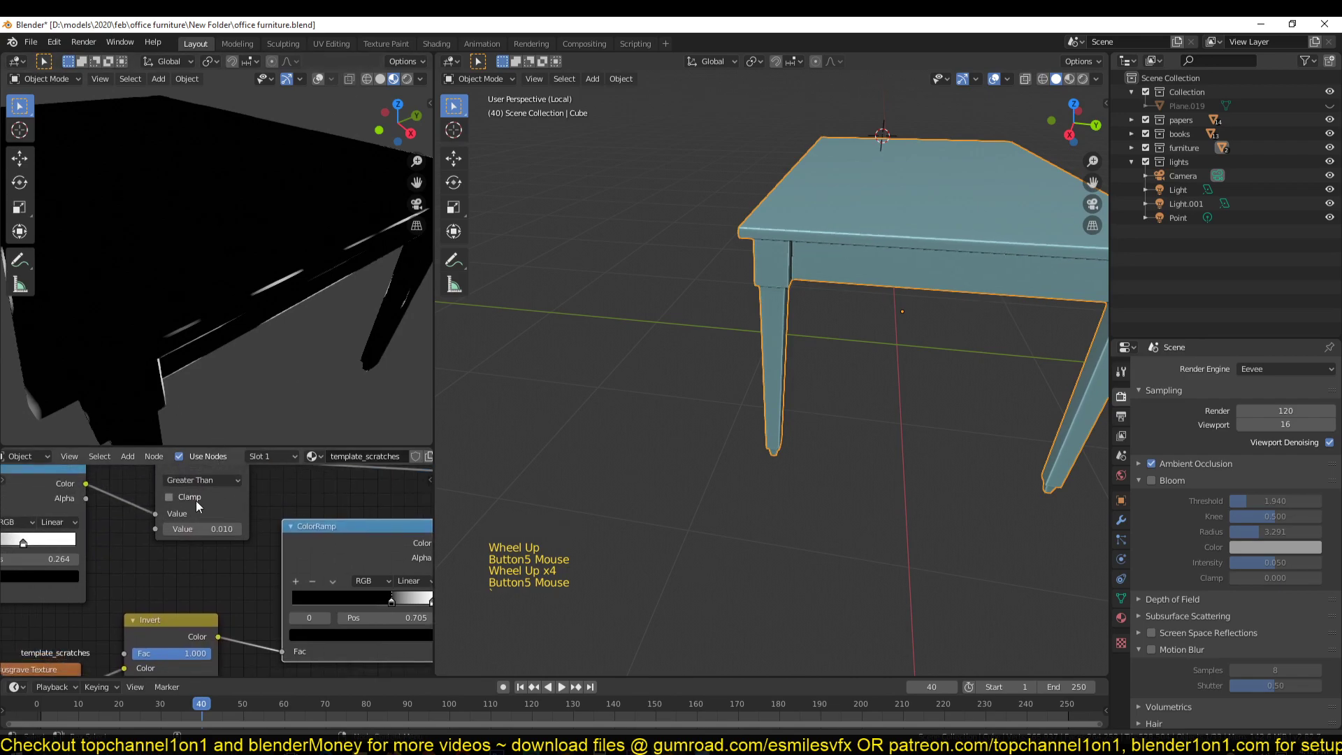
middle_drag(198, 507, 326, 559)
mouse_move(159, 570)
mouse_down()
mouse_move(217, 571)
mouse_move(161, 563)
mouse_up()
middle_drag(266, 515, 173, 541)
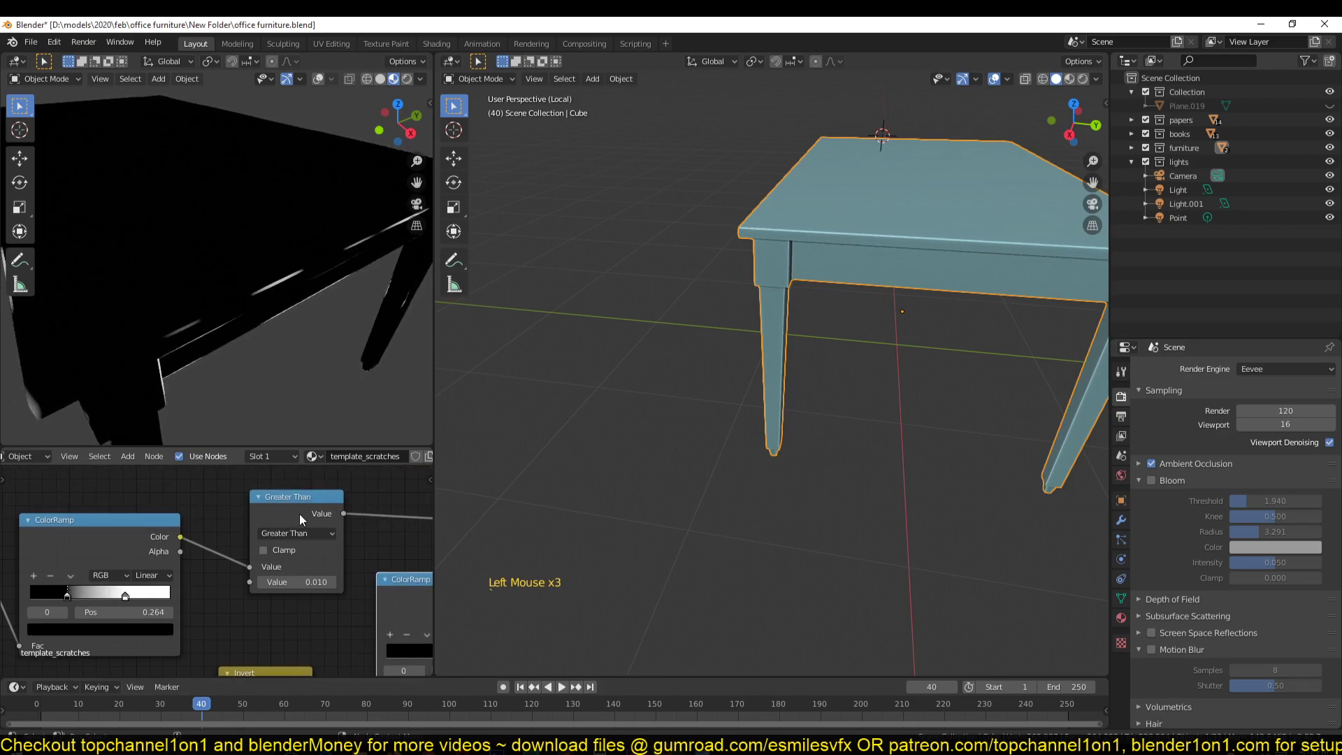
click(286, 534)
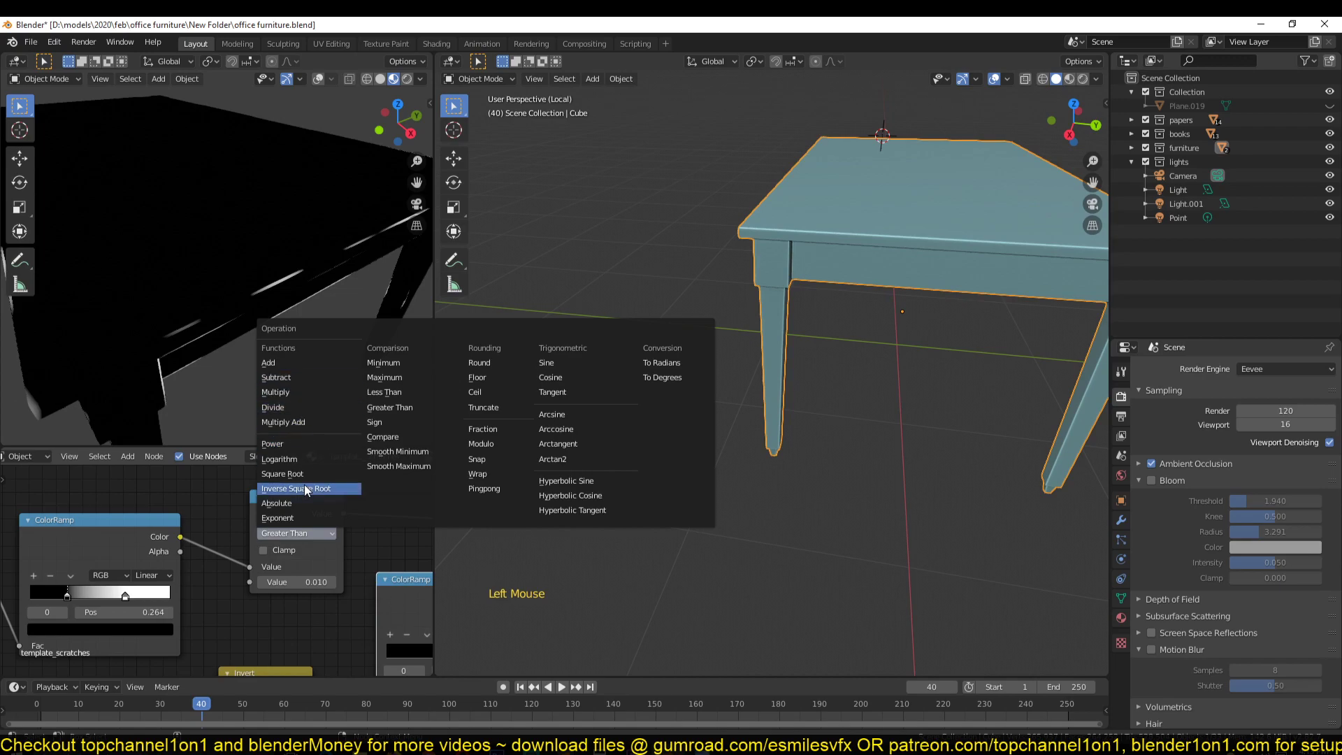
click(295, 446)
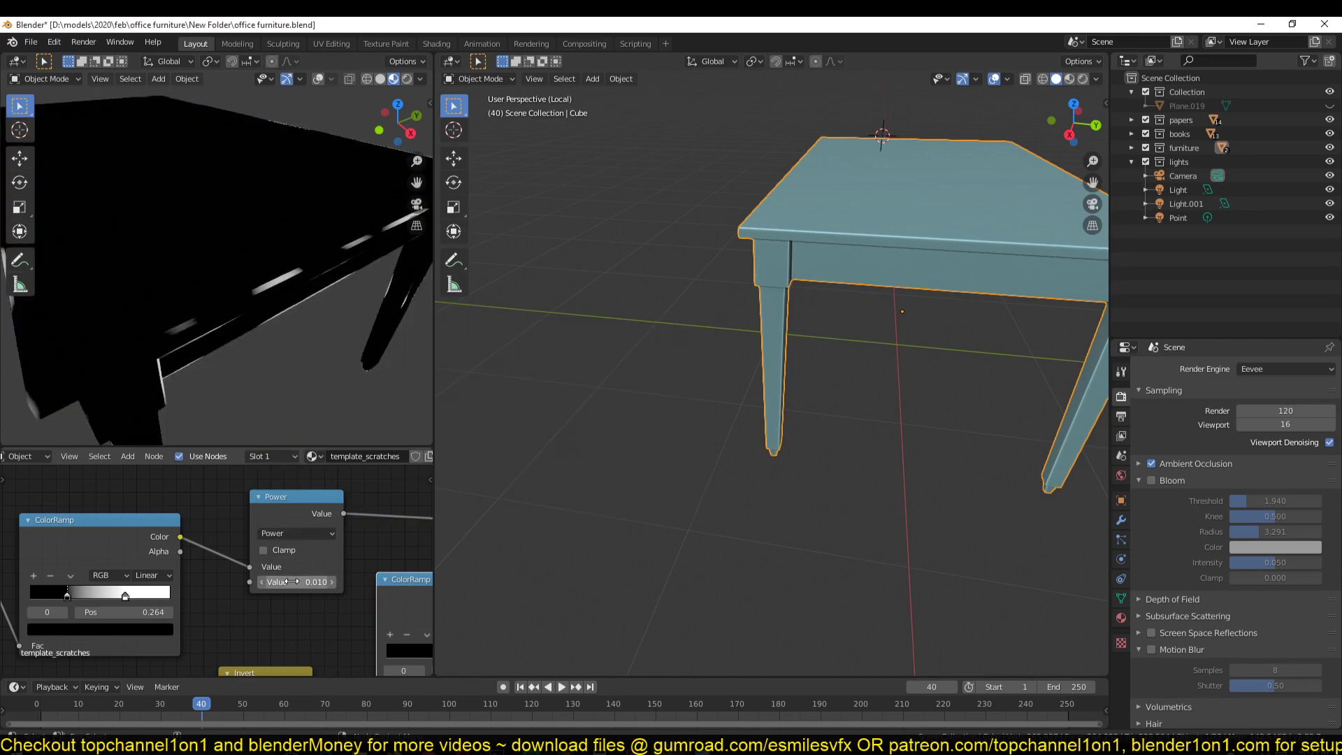
drag(293, 582, 168, 605)
mouse_move(67, 600)
mouse_down()
mouse_move(119, 596)
mouse_move(96, 605)
mouse_move(75, 599)
mouse_move(82, 592)
mouse_up()
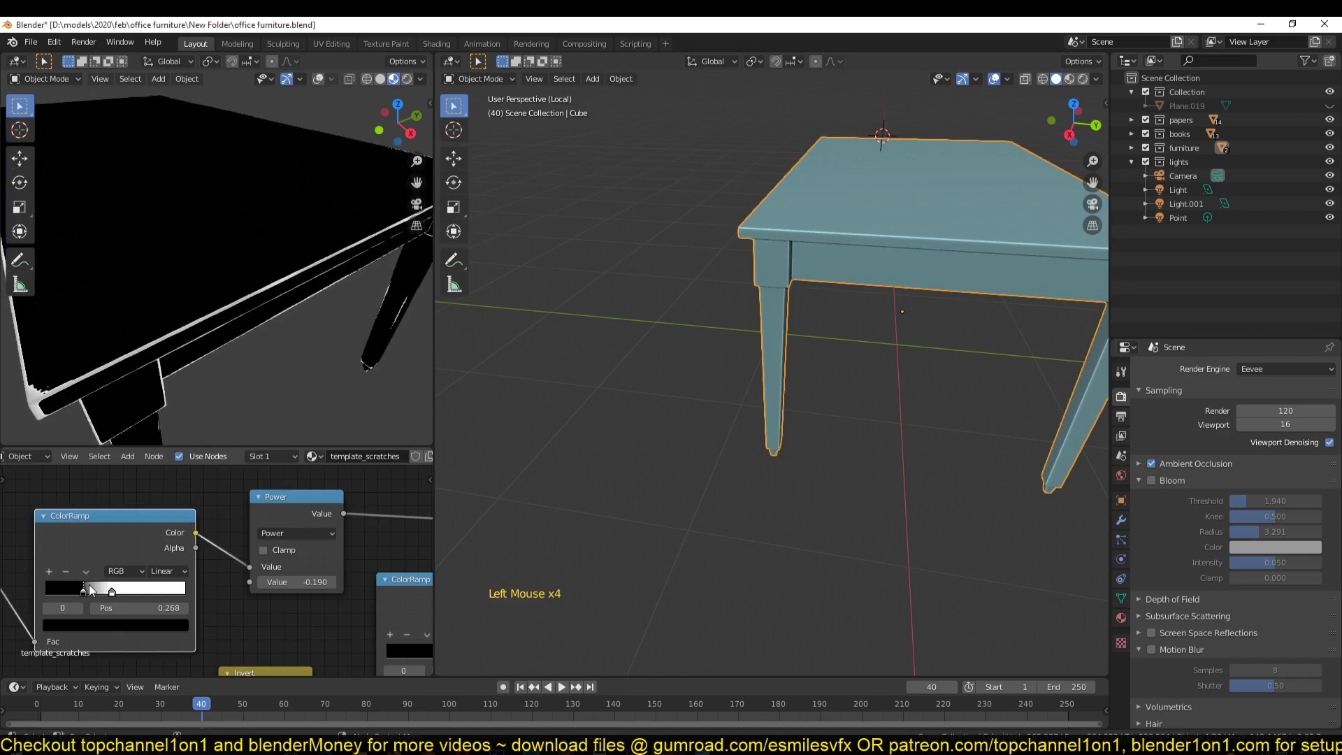
Examine the edge mask over the whole table from several angles with everything deselected.
scroll(180, 285, down, 2)
scroll(188, 276, up, 2)
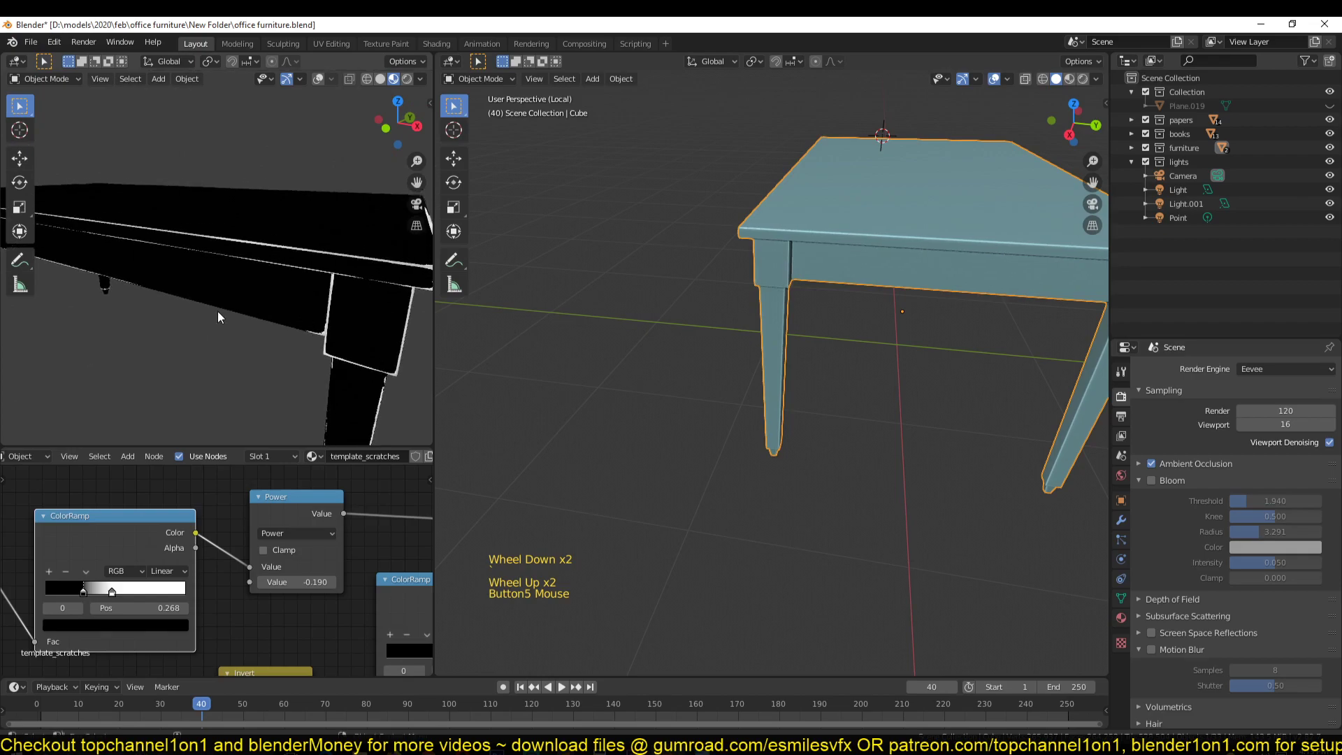
scroll(285, 275, down, 4)
scroll(274, 544, down, 5)
scroll(250, 358, down, 3)
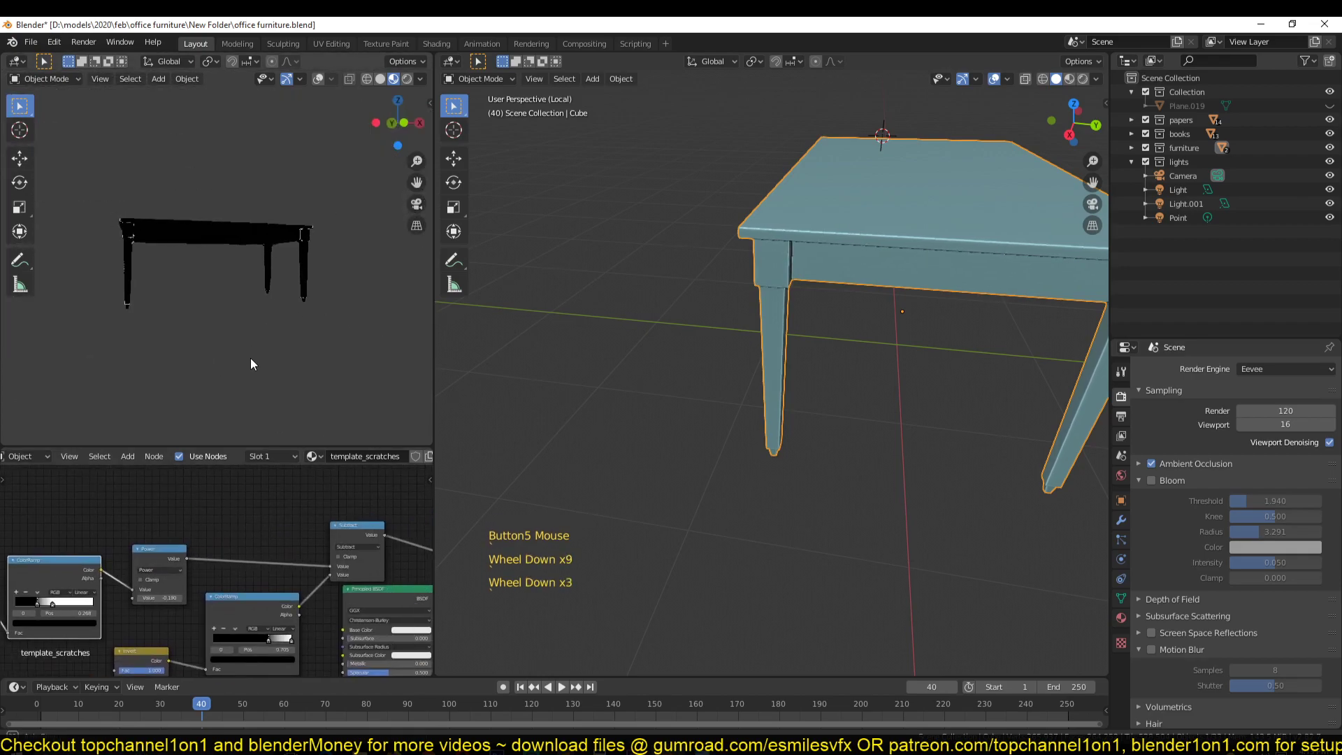
scroll(285, 370, up, 5)
key(alt+a)
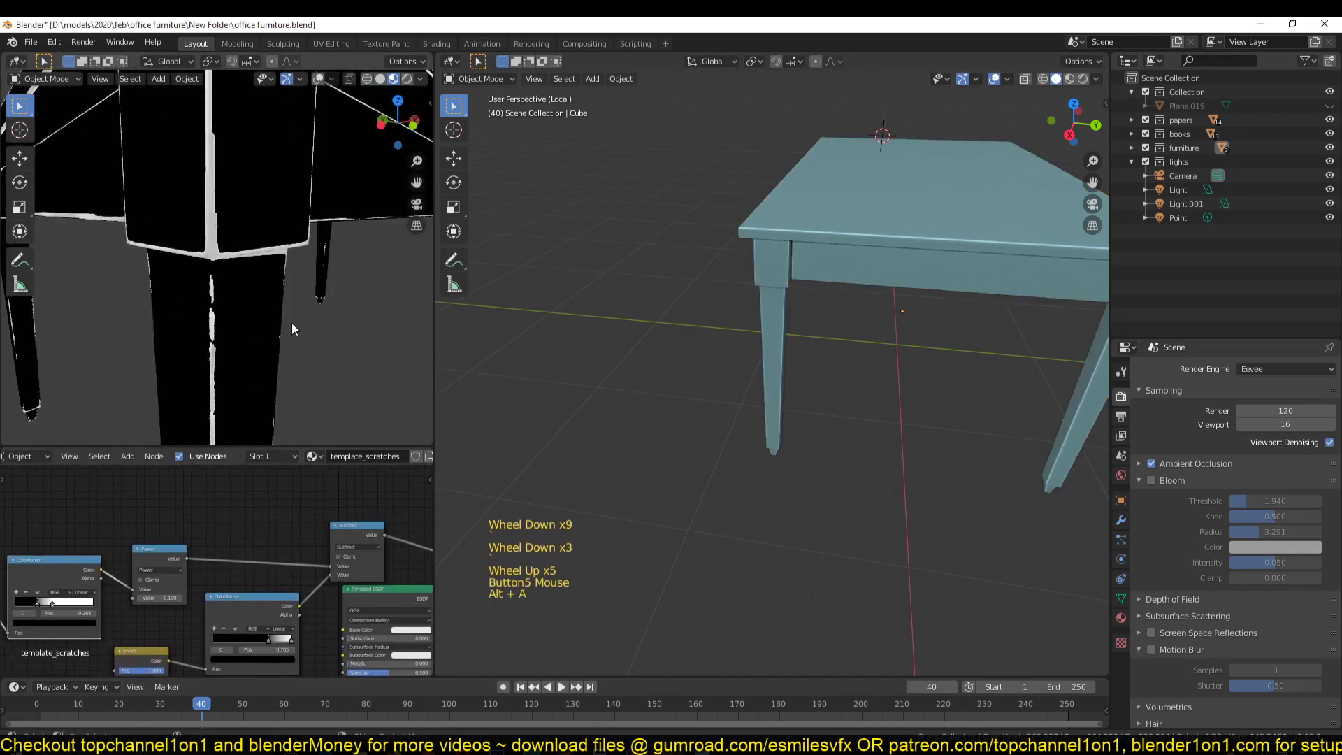
scroll(292, 323, down, 3)
scroll(206, 318, up, 3)
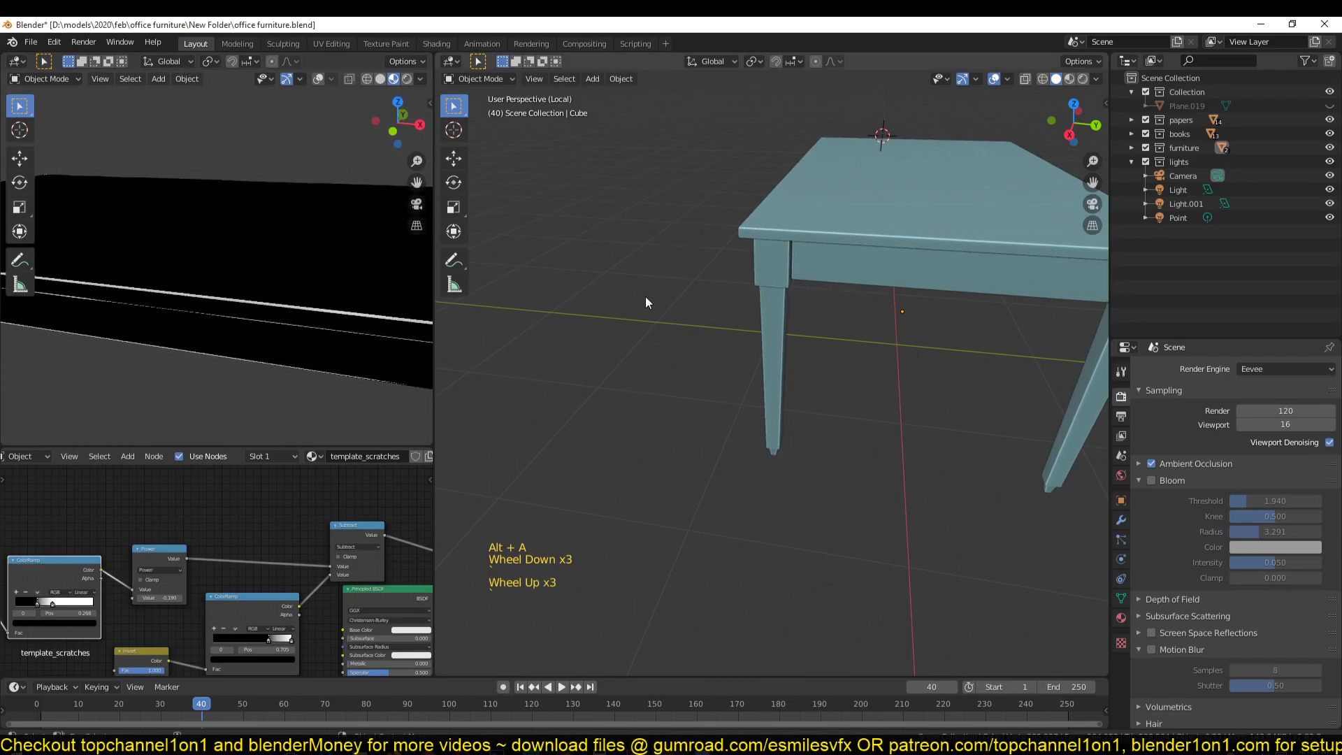
Save the file and move the Principled BSDF node closer to the Material Output node.
scroll(144, 569, up, 3)
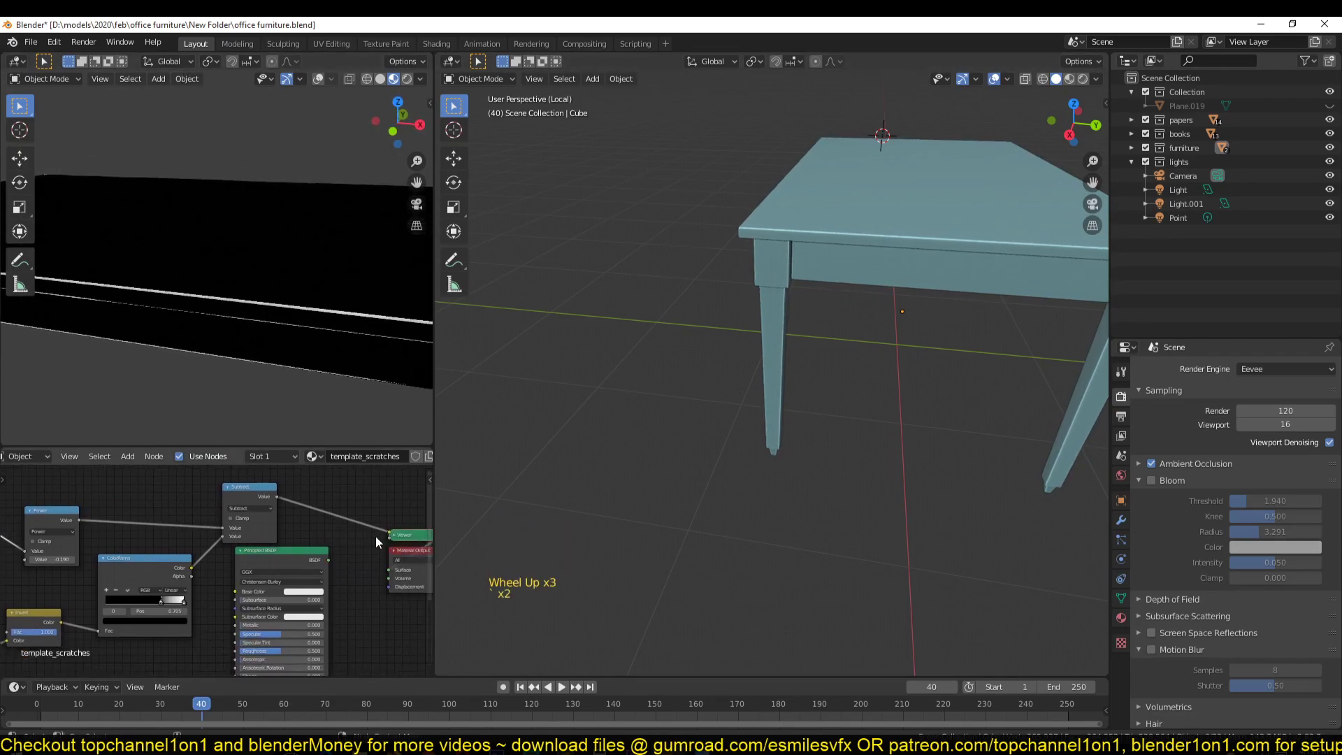
key(ctrl+s)
drag(279, 551, 326, 551)
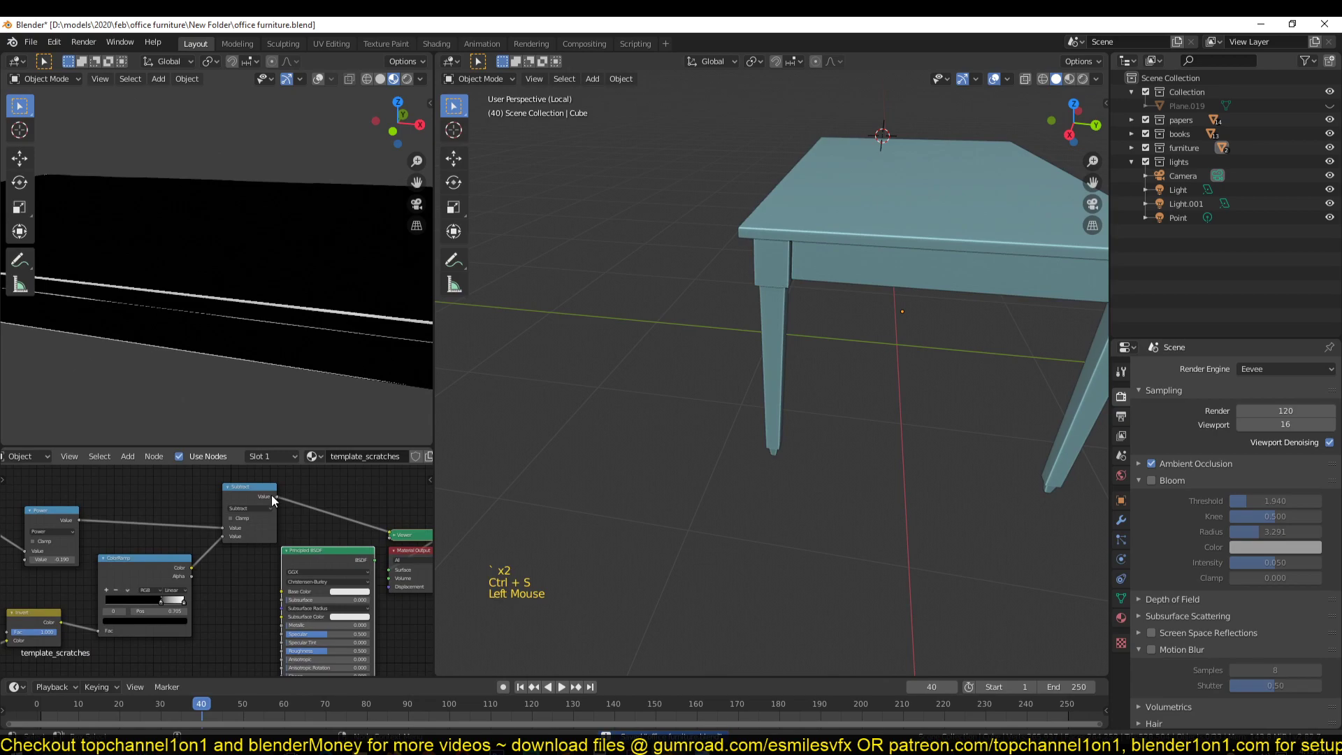
Leave local view in both viewports and select the chair.
key(KP_Divide)
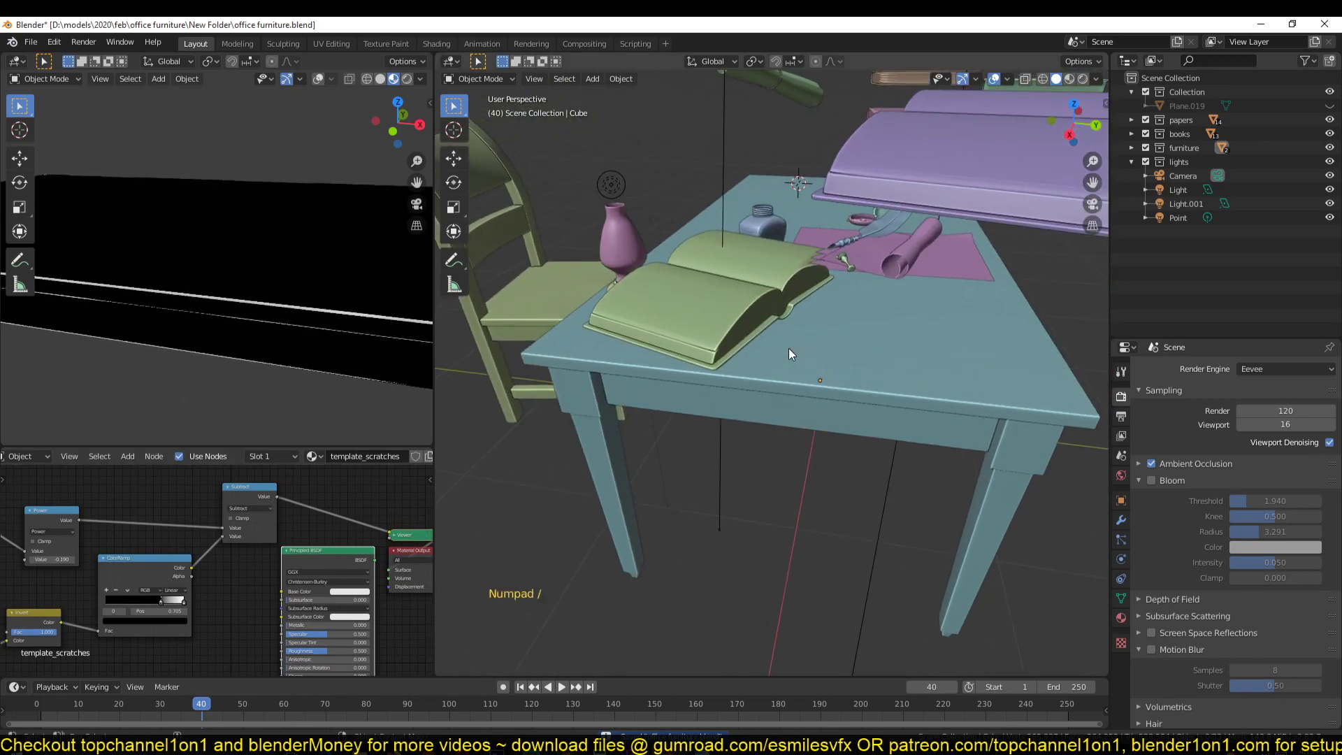
scroll(690, 413, down, 2)
click(686, 394)
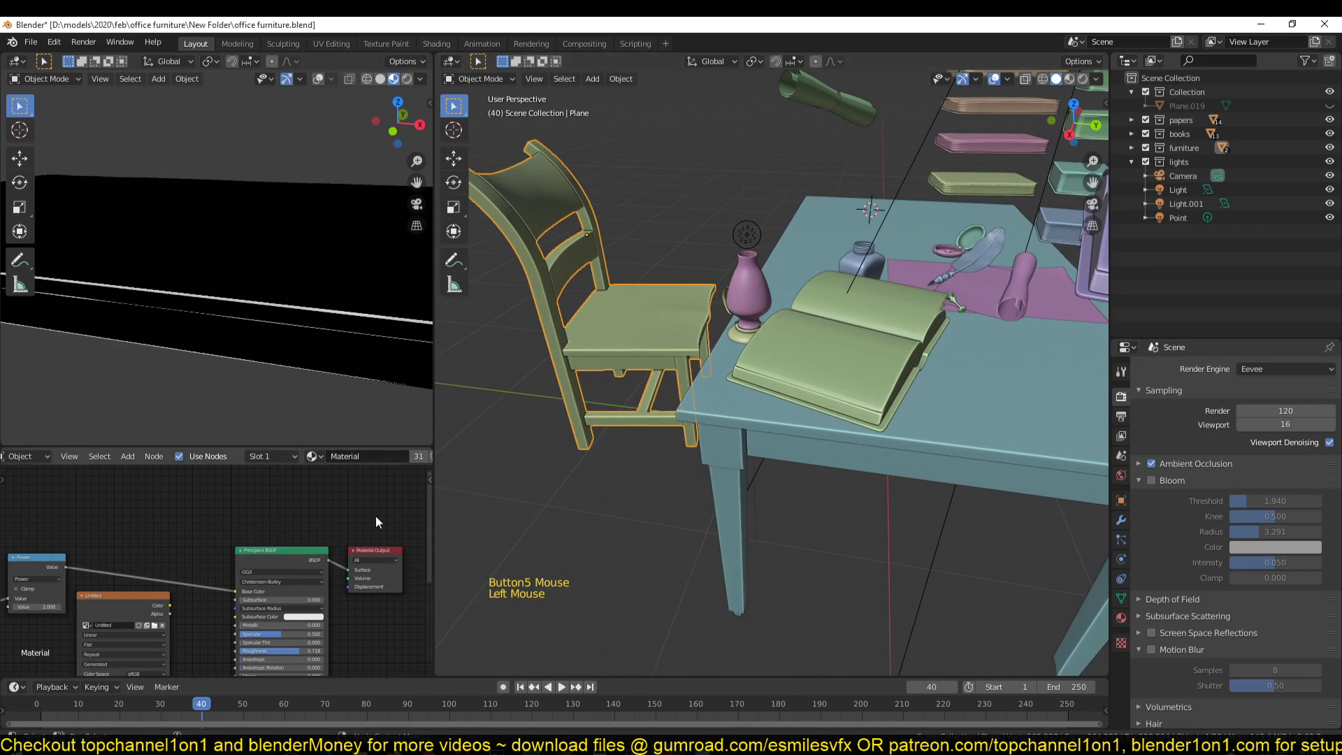
scroll(288, 269, down, 3)
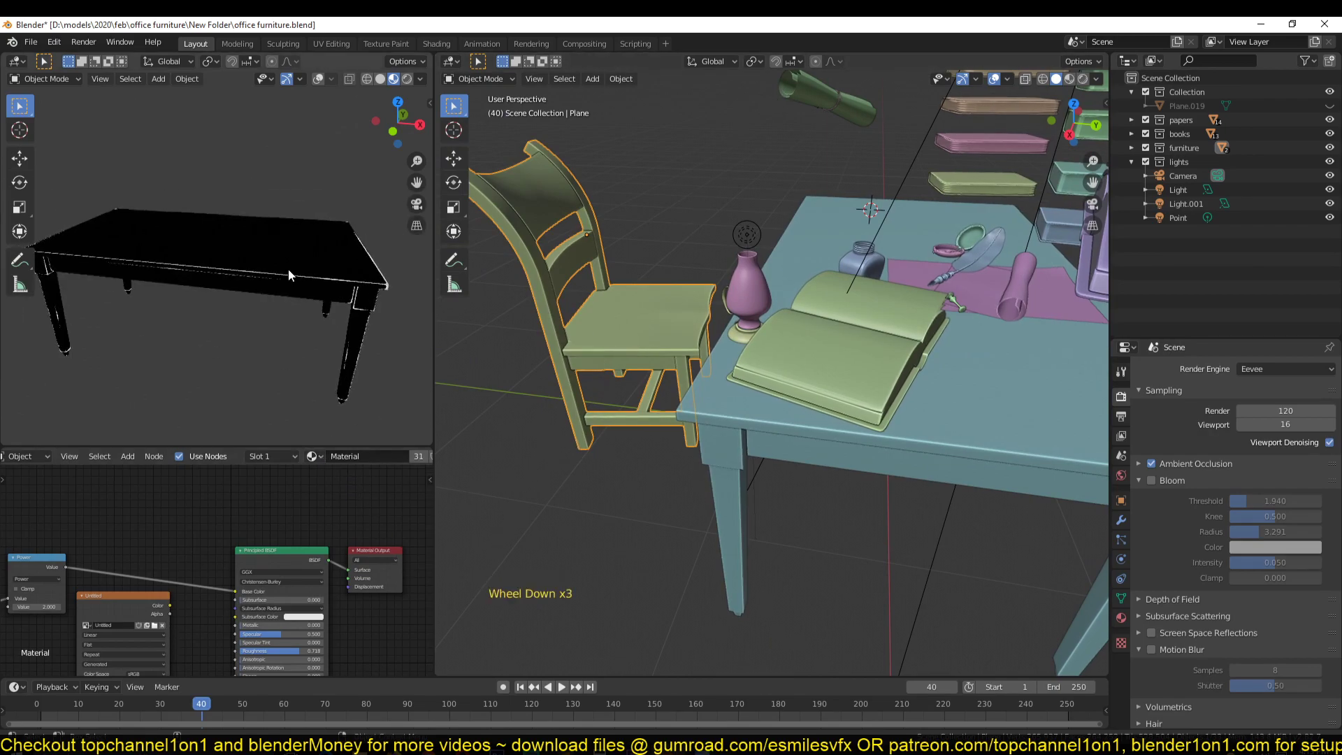
key(KP_Divide)
scroll(288, 271, down, 6)
scroll(364, 318, up, 3)
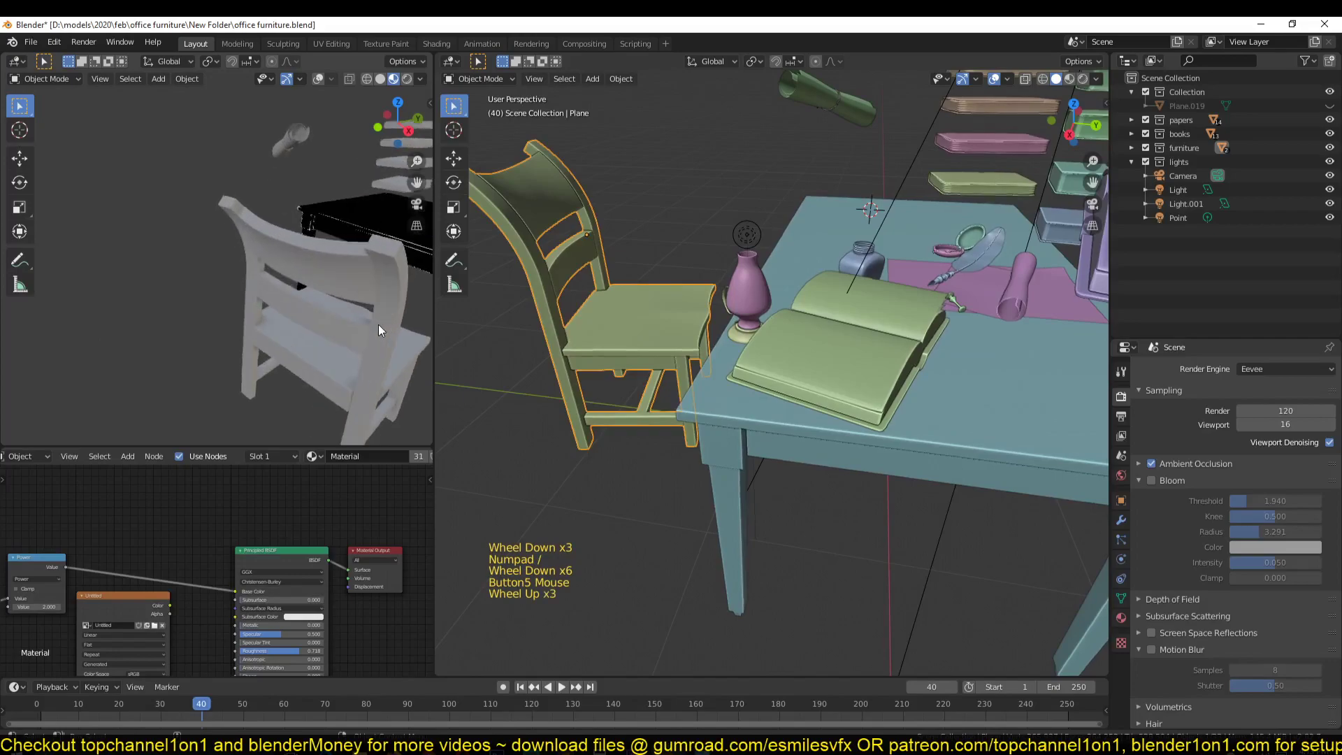
Assign the template_scratches material to the chair and check the mask along its edges.
key(grave)
click(380, 329)
key(grave)
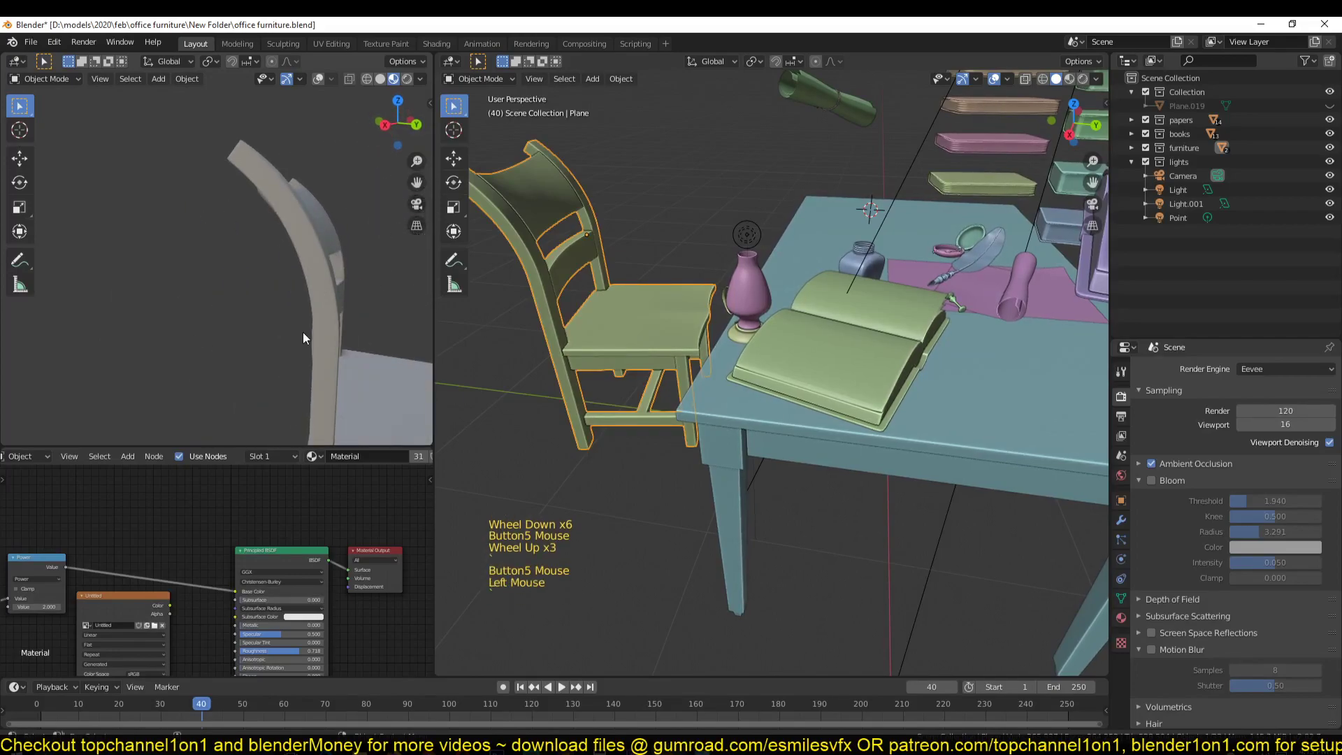
key(grave)
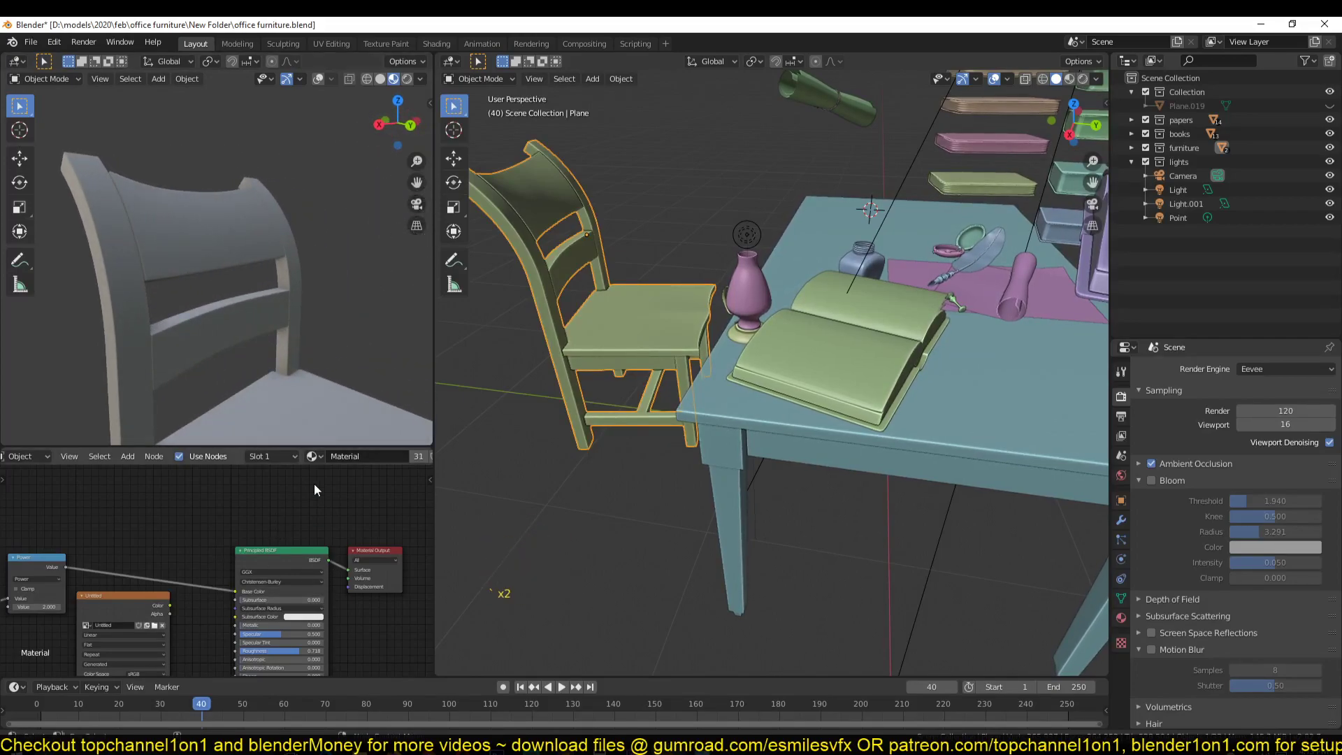
click(314, 456)
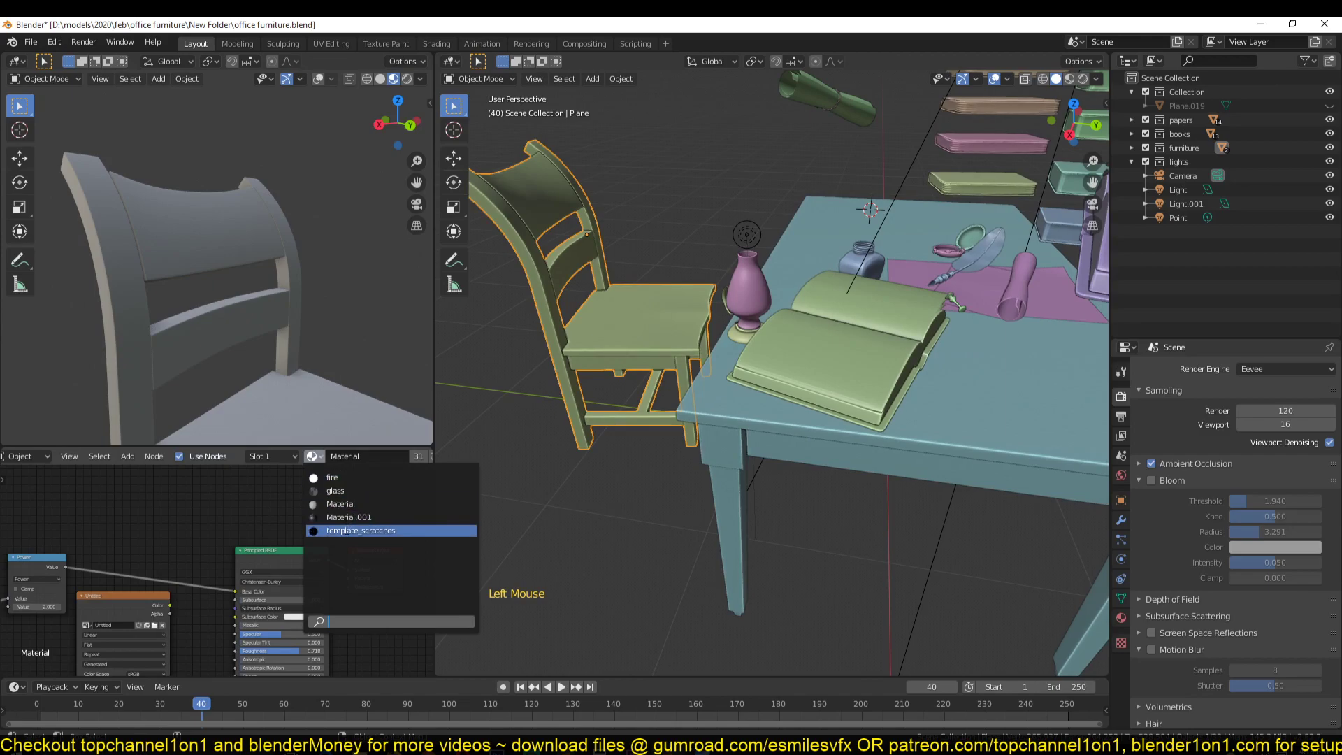
click(345, 530)
scroll(246, 355, down, 2)
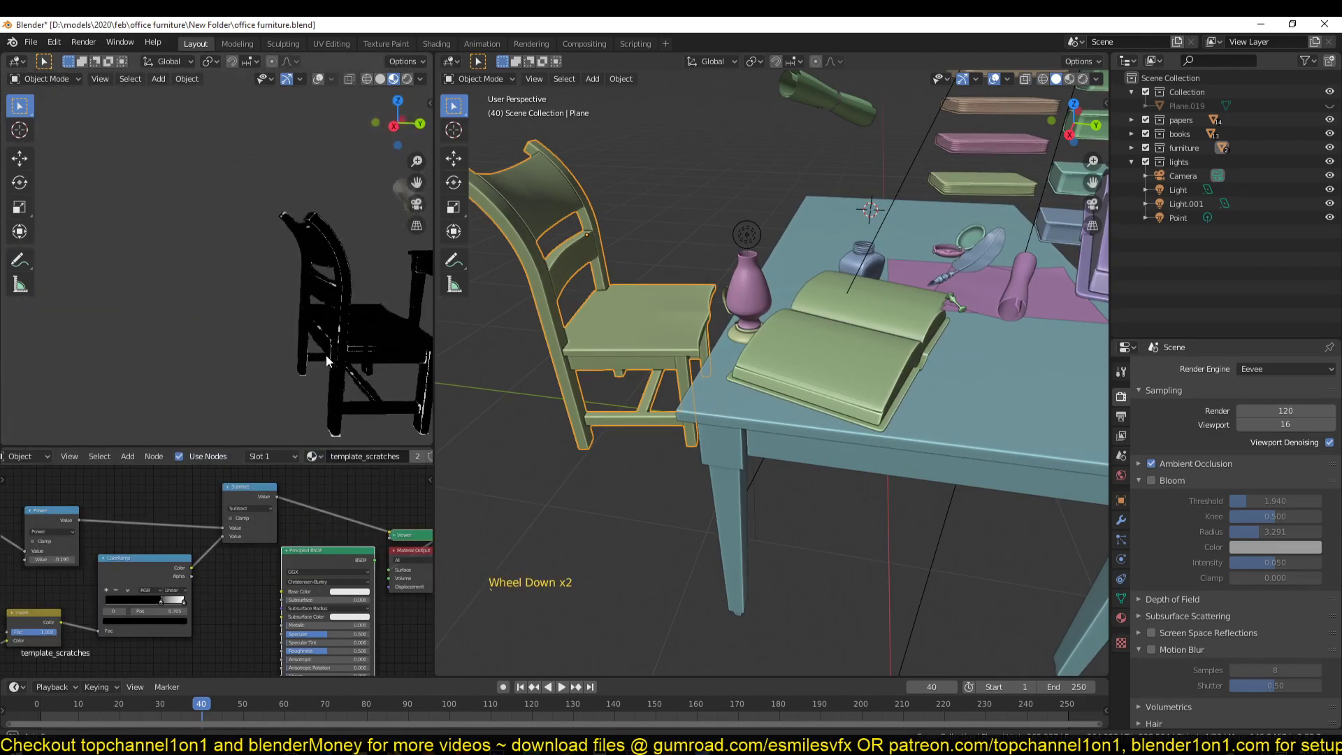
shift+middle_drag(326, 356, 203, 287)
scroll(201, 325, up, 4)
key(grave)
key(grave)
key(grave)
Change the operation of the Power node after the first ColorRamp to Greater Than.
middle_drag(203, 564, 383, 593)
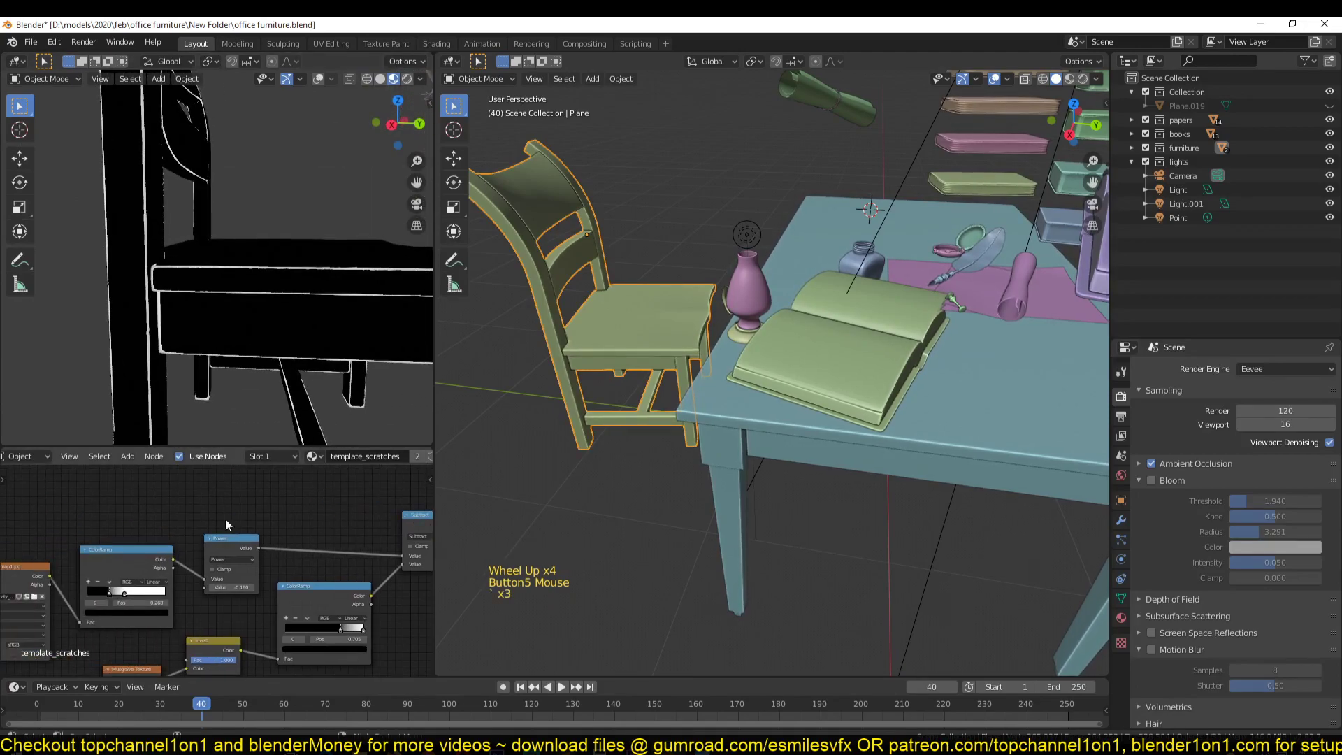
scroll(231, 528, up, 3)
click(274, 555)
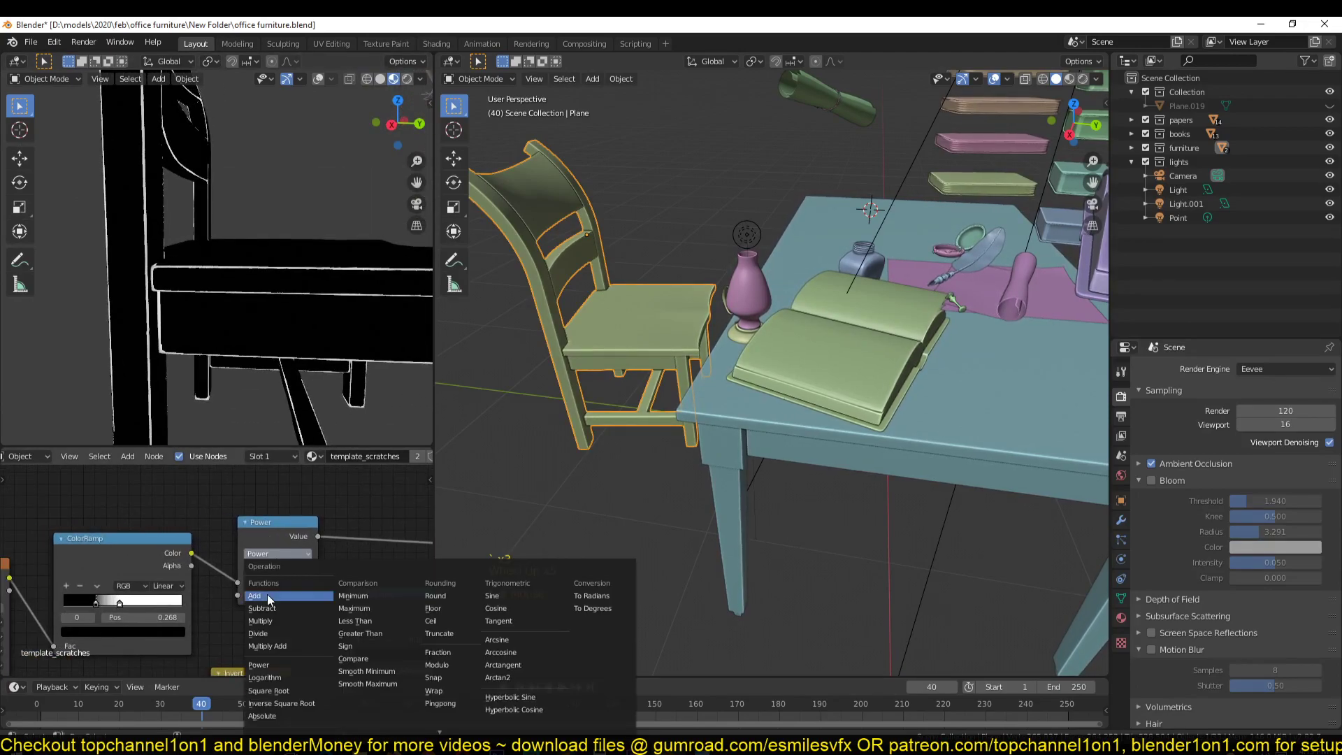
click(342, 635)
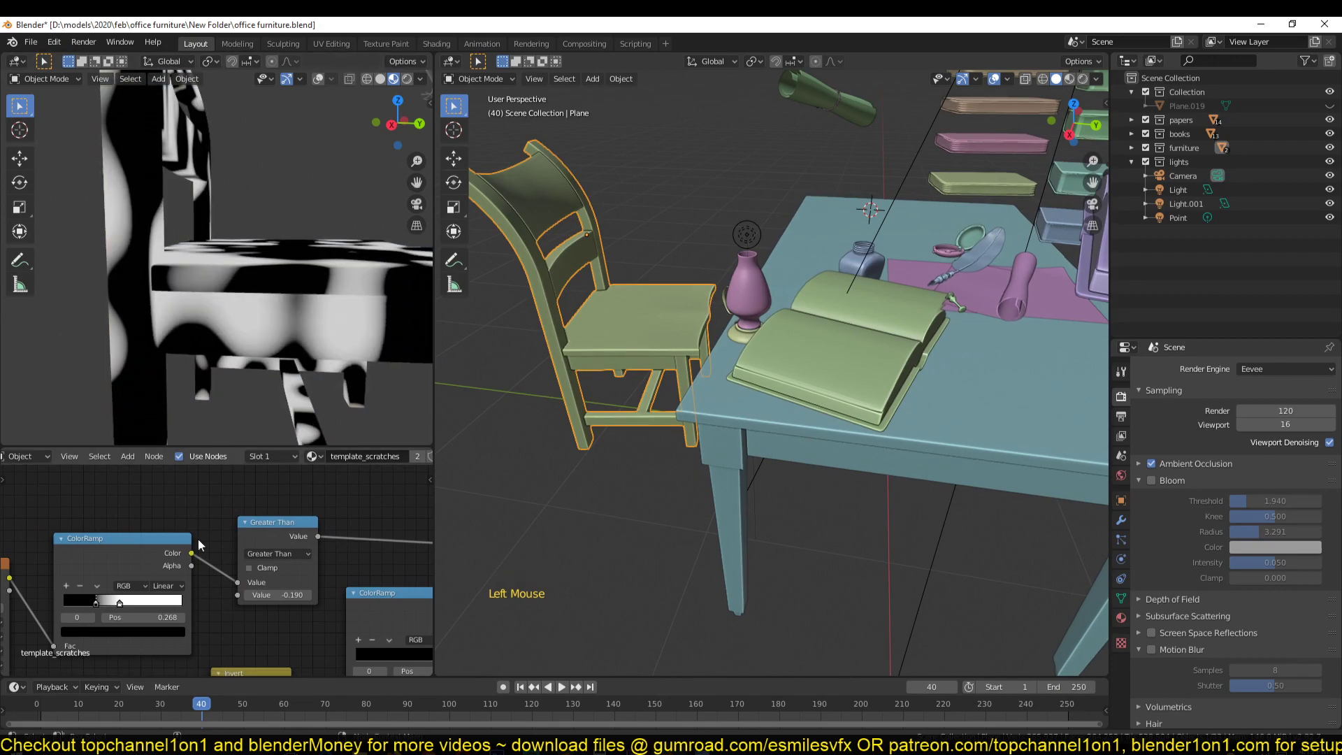
Set the Greater Than value to 0.070 and the preceding ColorRamp's stops to 0.205 for black and 0.364 for white.
drag(94, 606, 196, 600)
mouse_move(112, 603)
mouse_down()
mouse_move(138, 597)
mouse_move(61, 613)
mouse_move(100, 609)
mouse_up()
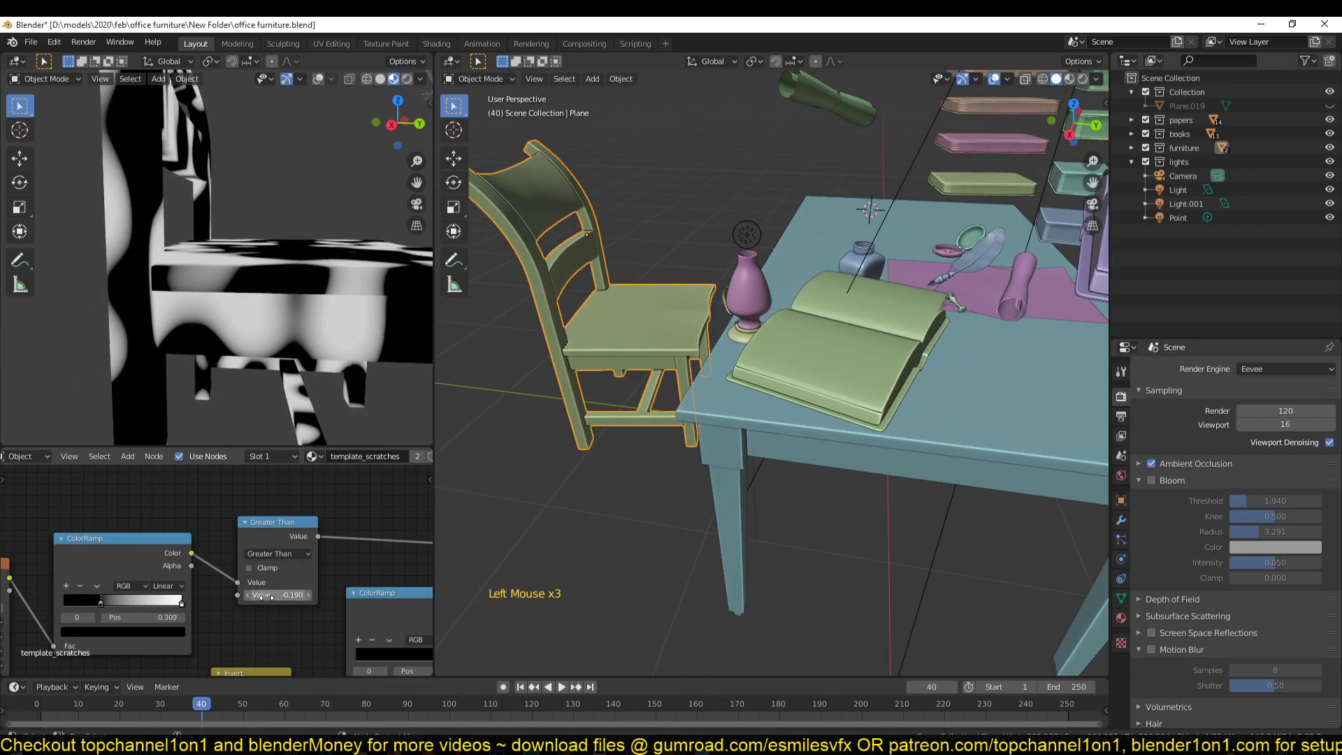
drag(267, 596, 305, 596)
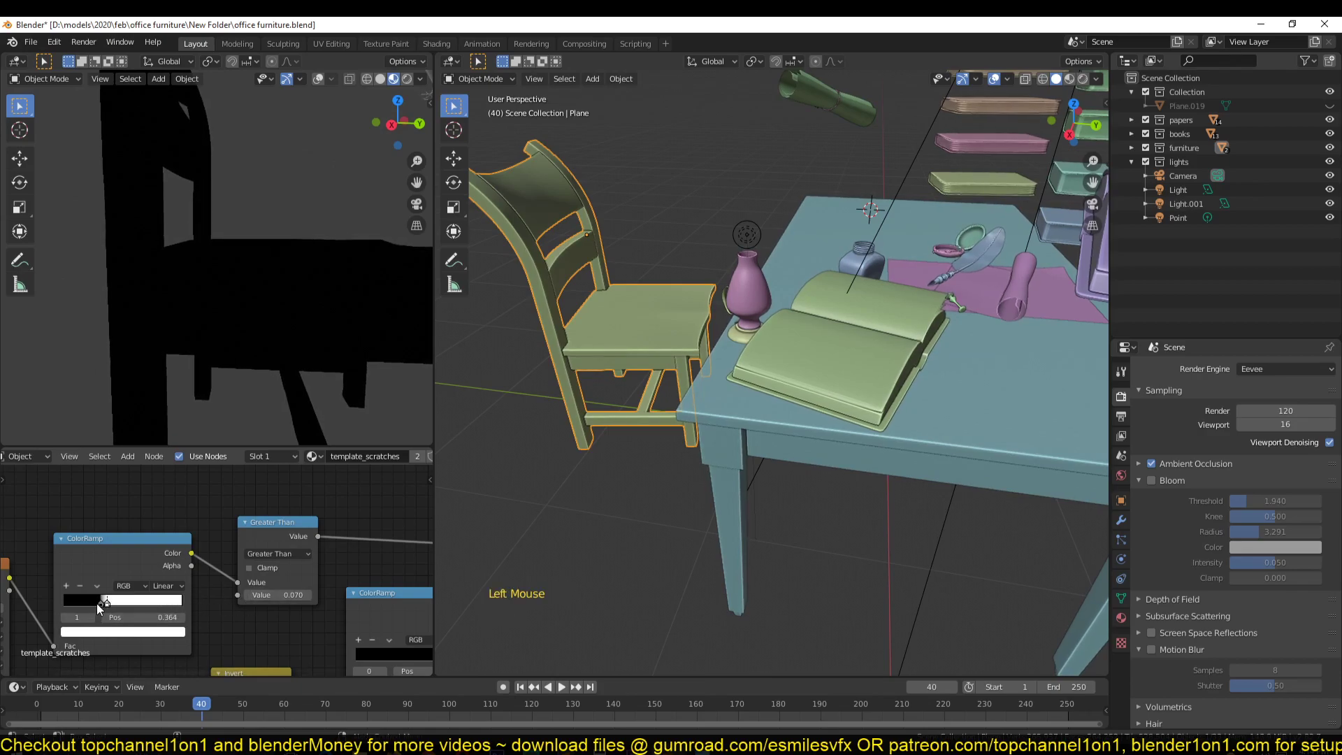
drag(98, 603, 85, 613)
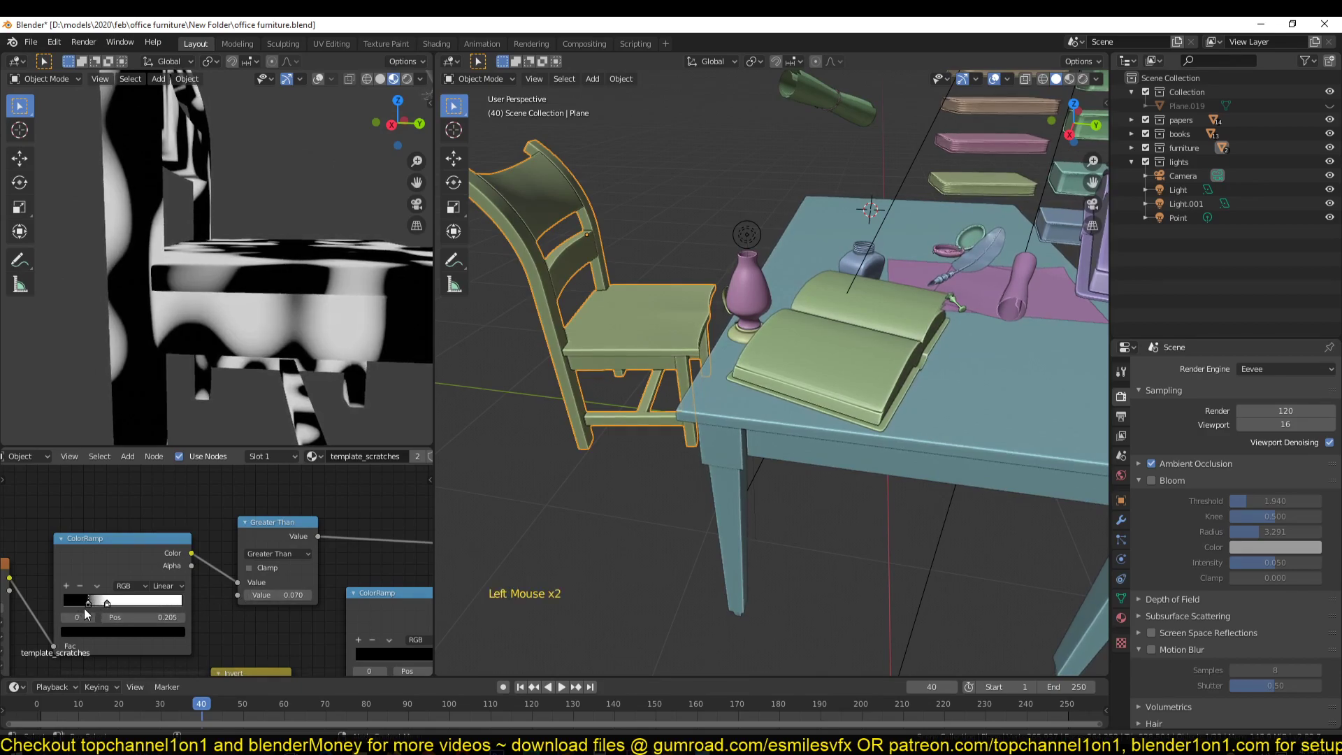
Move the first ColorRamp's black stop to 0.232 and set the Greater Than value to 0.210 while previewing the nodes.
ctrl+shift+click(156, 538)
scroll(204, 331, down, 3)
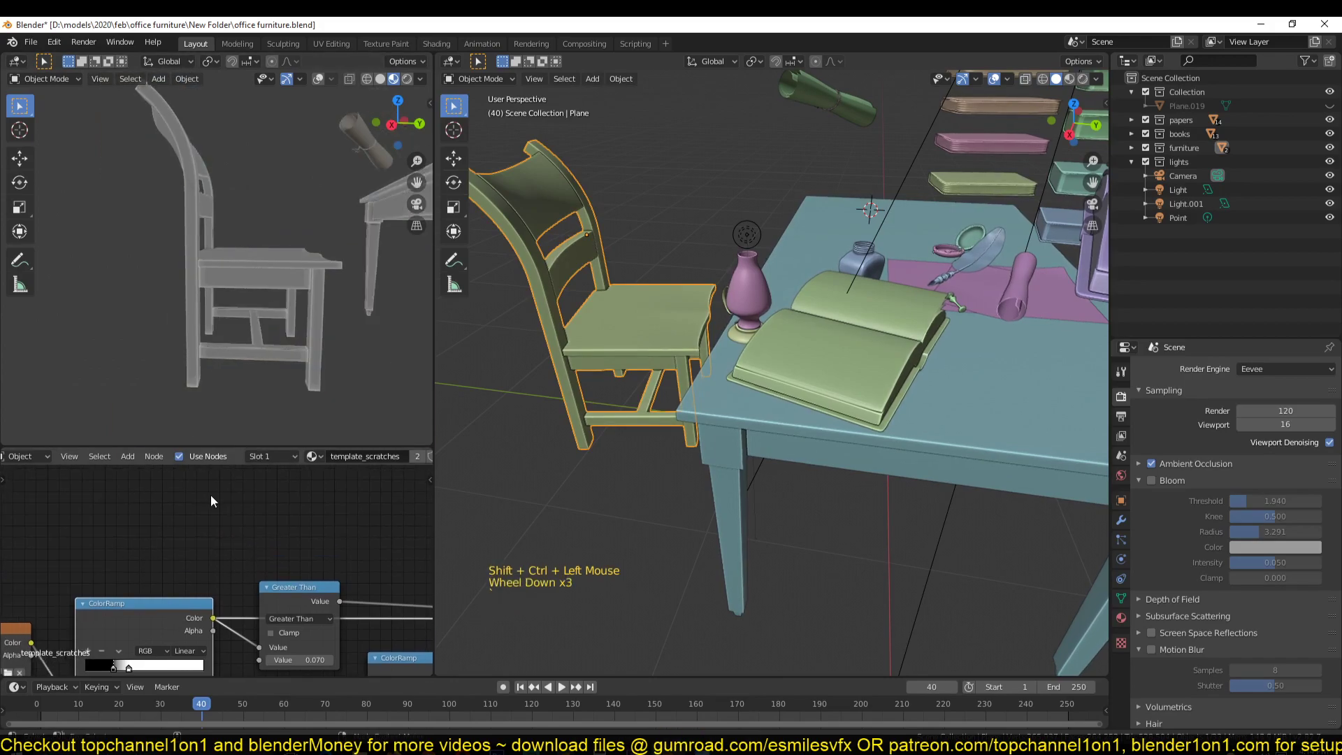
middle_drag(211, 568, 191, 449)
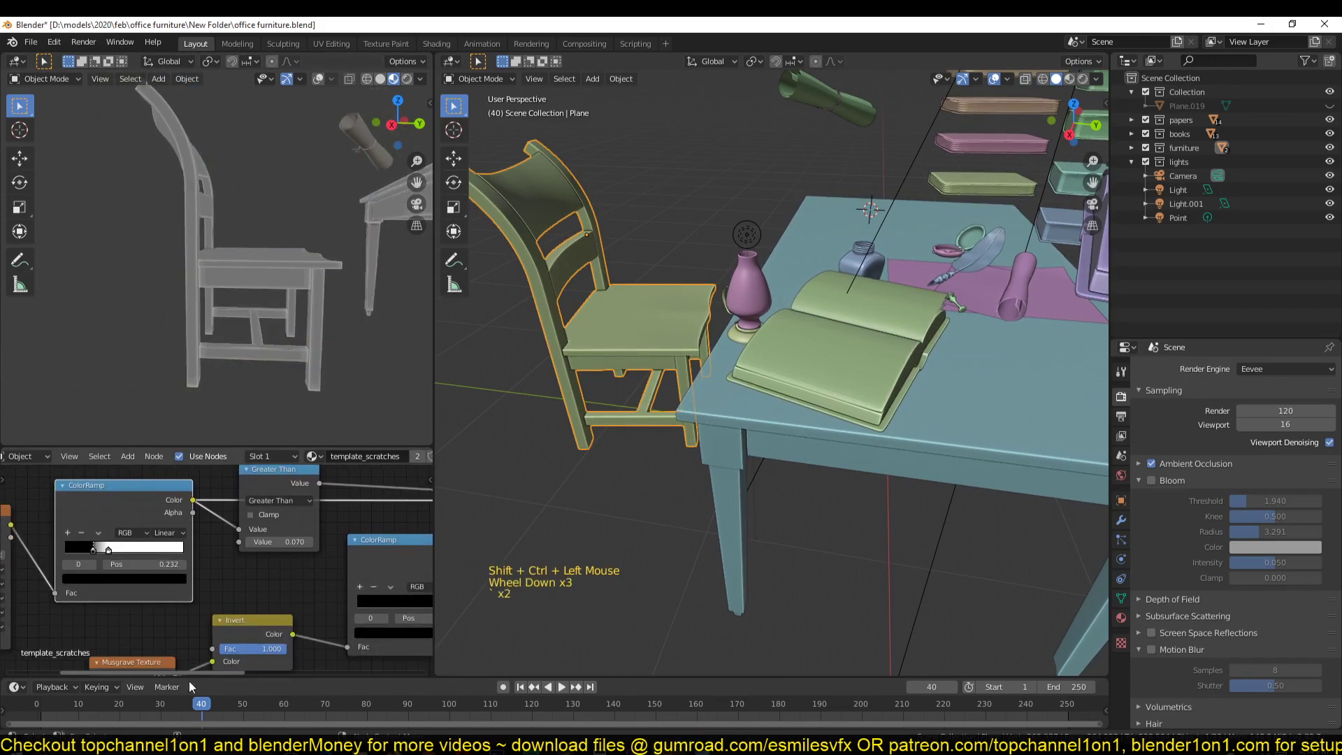
ctrl+shift+click(262, 476)
middle_drag(258, 497, 253, 524)
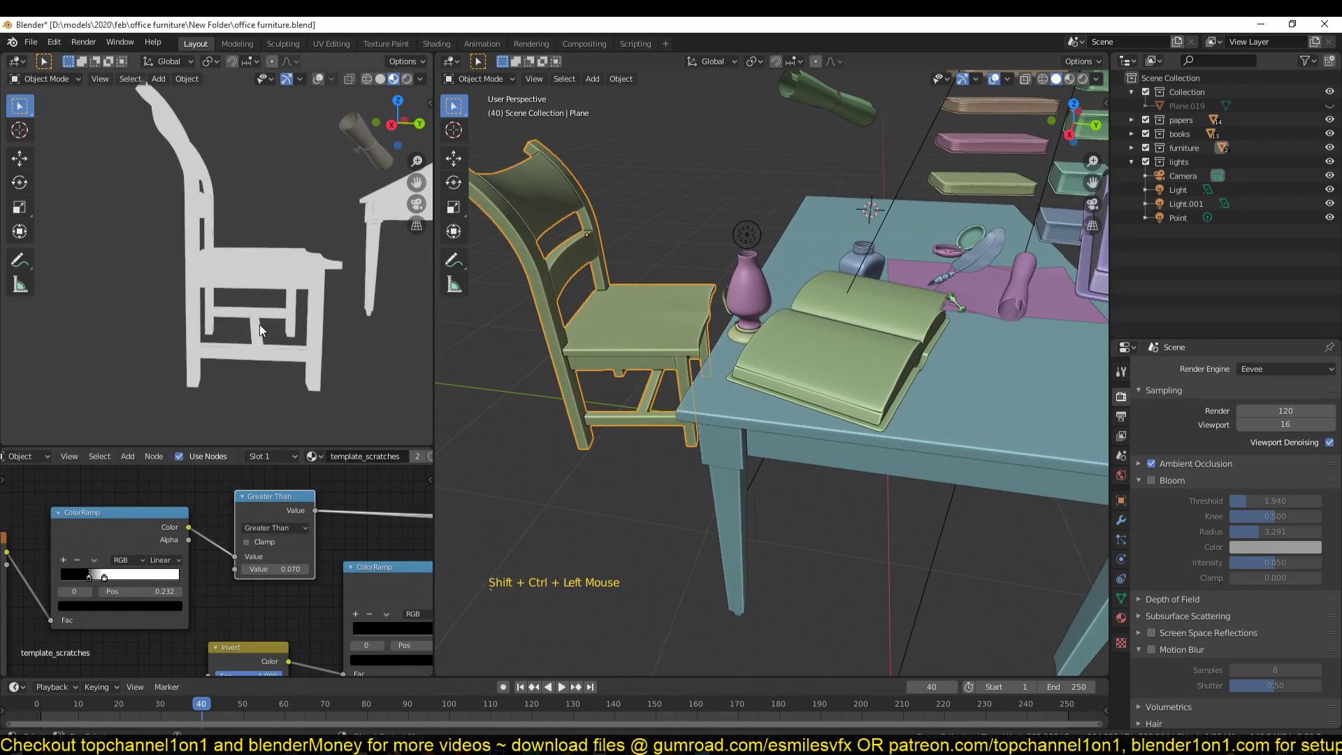
middle_drag(259, 324, 239, 348)
scroll(279, 597, up, 4)
shift+drag(294, 574, 327, 574)
scroll(200, 296, down, 2)
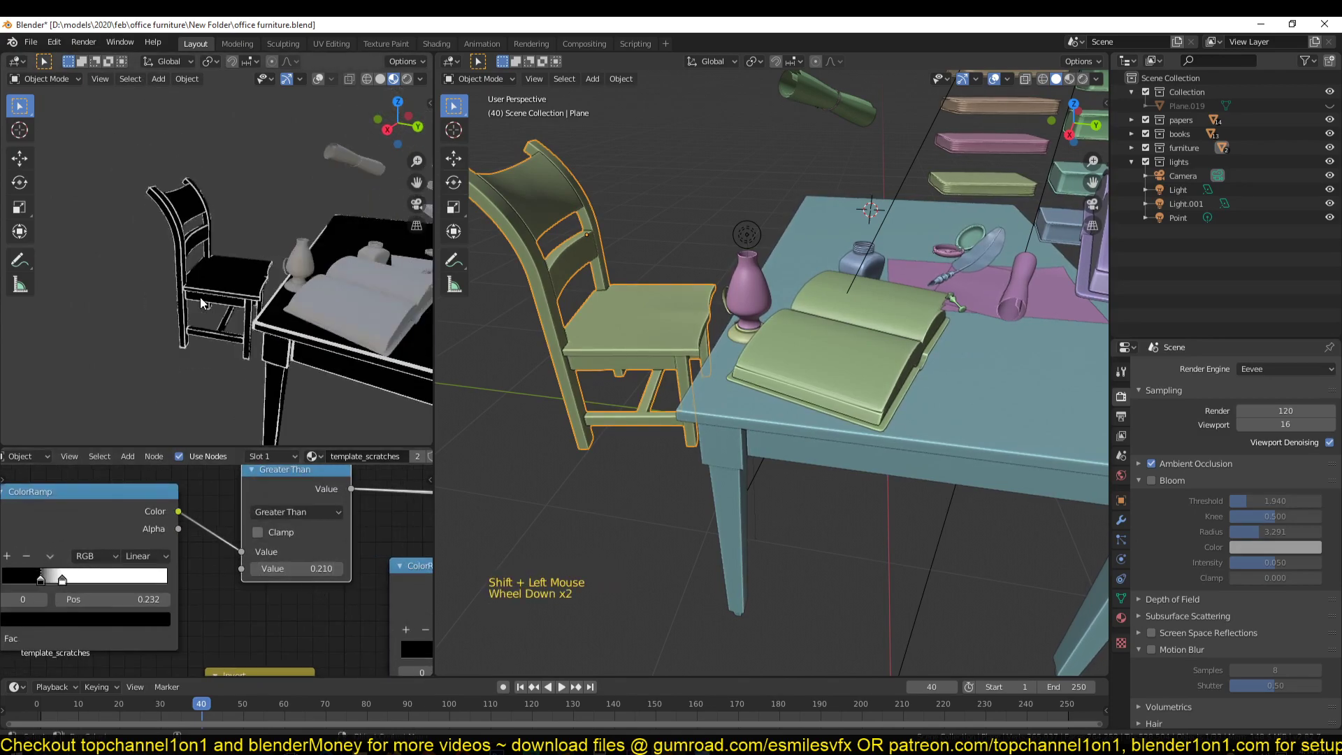
Preview the second ColorRamp on the table and chair and set the Musgrave Texture's Scale to 23.800.
middle_drag(200, 296, 326, 347)
scroll(326, 346, up, 3)
scroll(314, 597, down, 4)
middle_drag(314, 598, 157, 553)
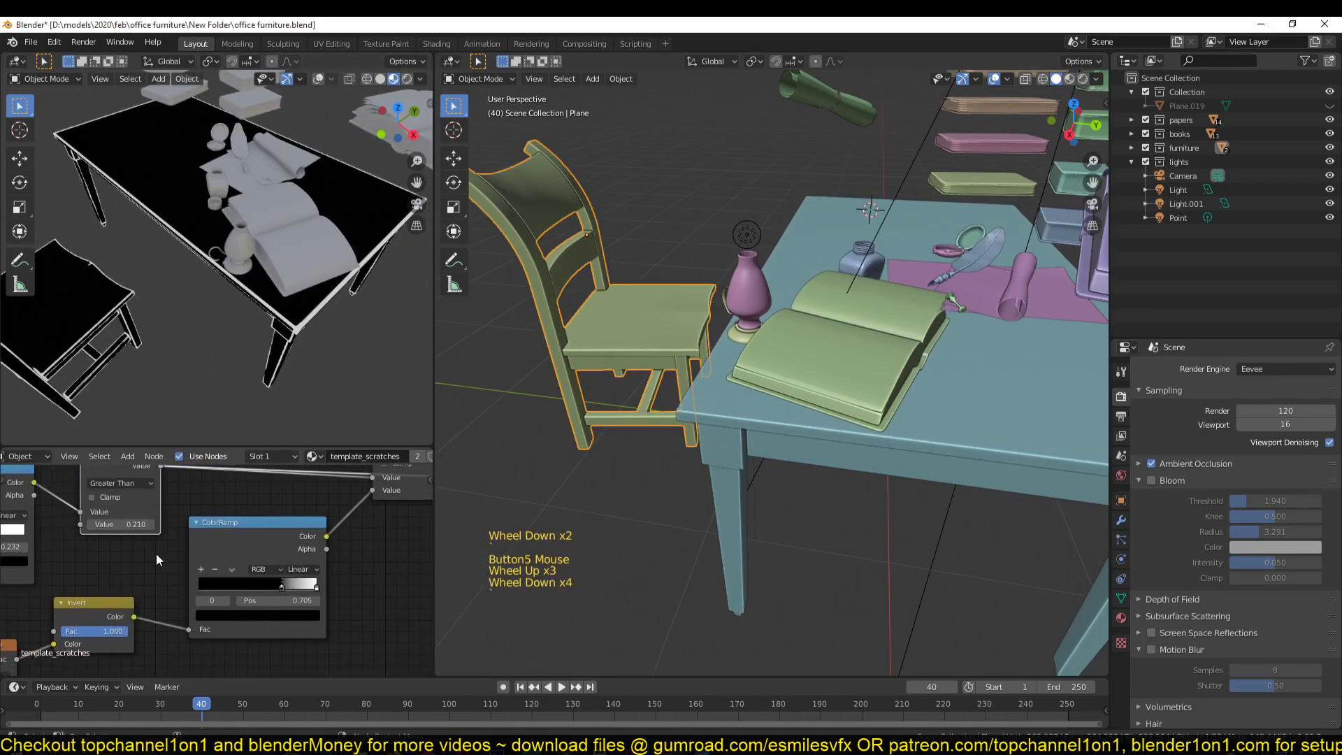
ctrl+shift+click(267, 547)
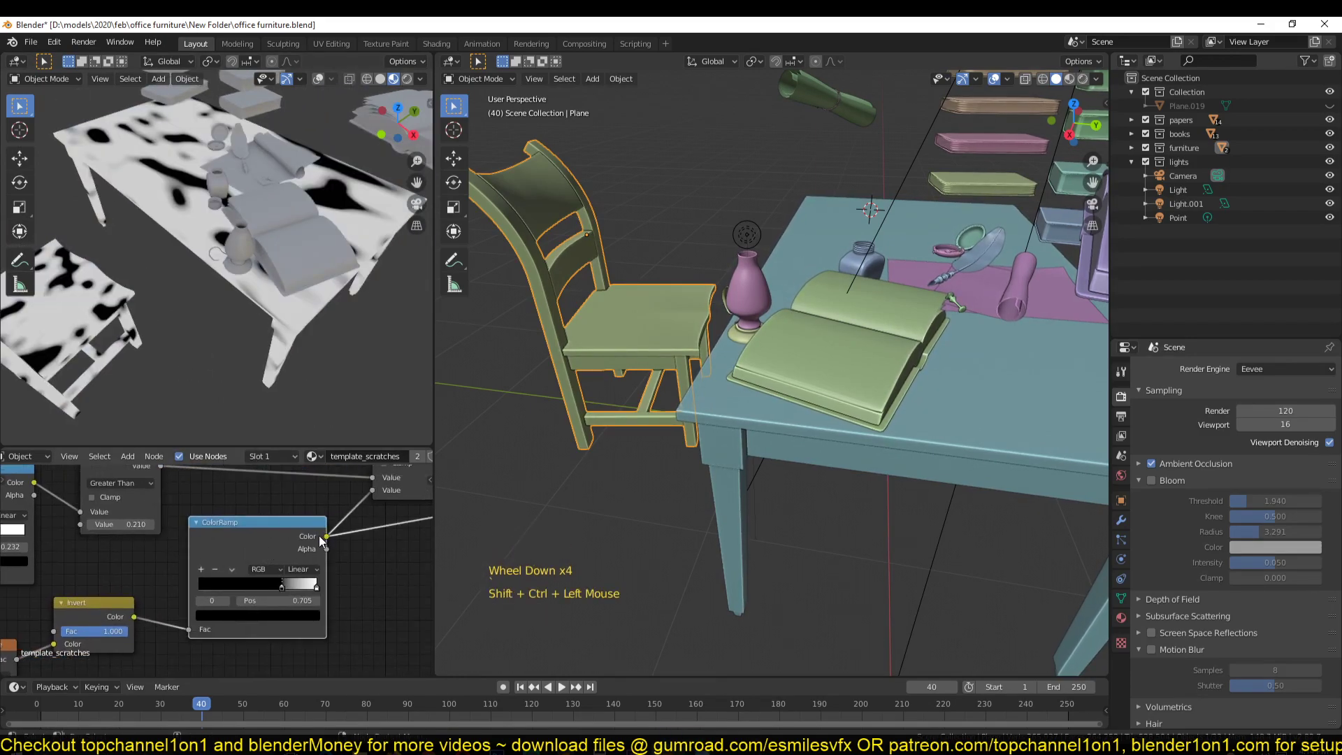
middle_drag(319, 535, 263, 566)
scroll(162, 325, down, 3)
middle_drag(161, 324, 216, 255)
middle_drag(109, 582, 264, 531)
middle_drag(162, 624, 178, 550)
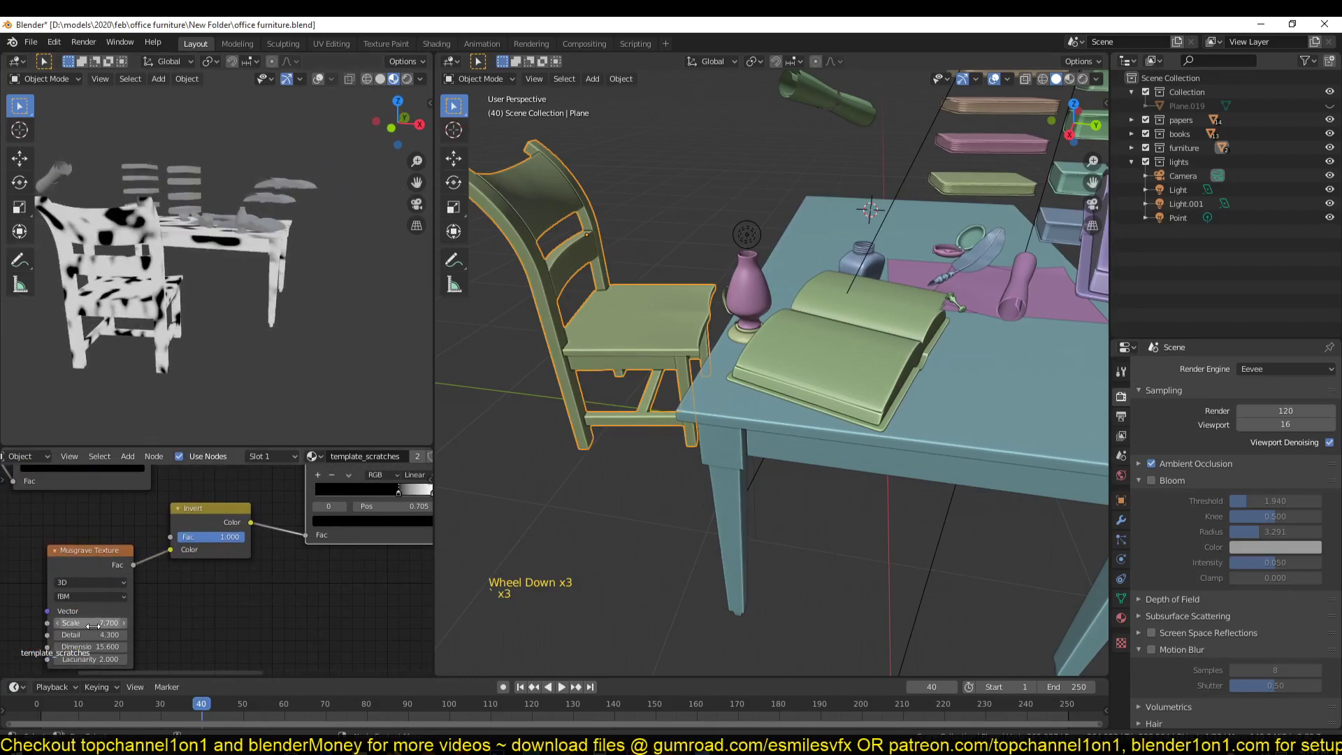
drag(92, 626, 189, 625)
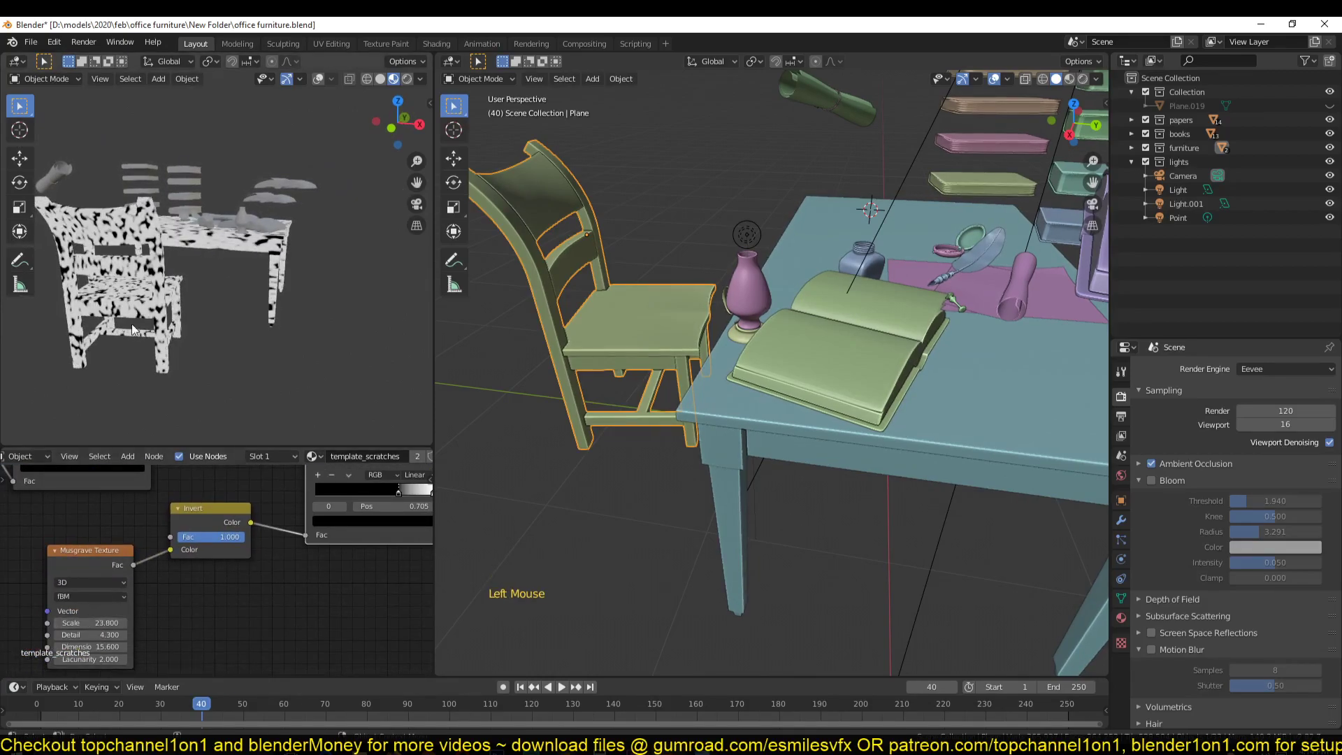
scroll(56, 346, up, 2)
scroll(105, 336, up, 3)
Preview the Subtract node and inspect the combined scratch mask along the table and chair edges.
middle_drag(419, 489, 208, 566)
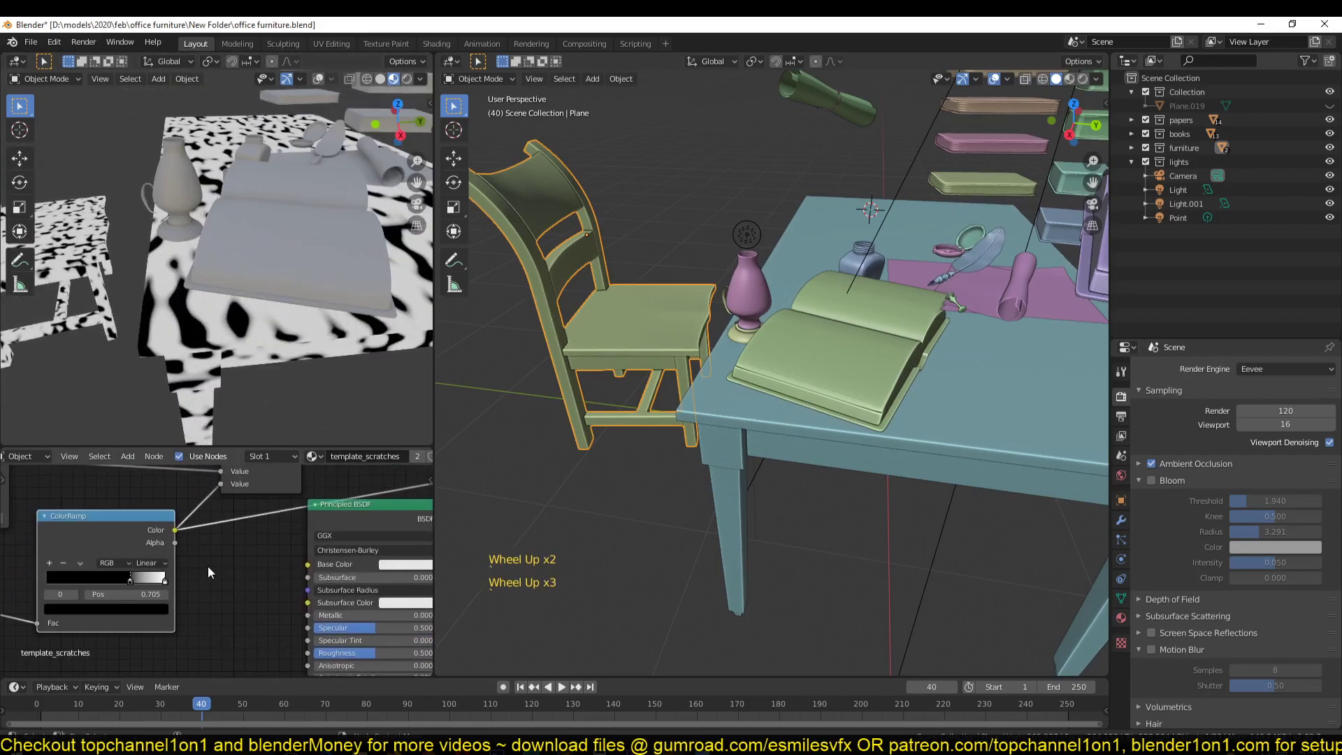
middle_drag(254, 478, 202, 560)
ctrl+shift+click(211, 513)
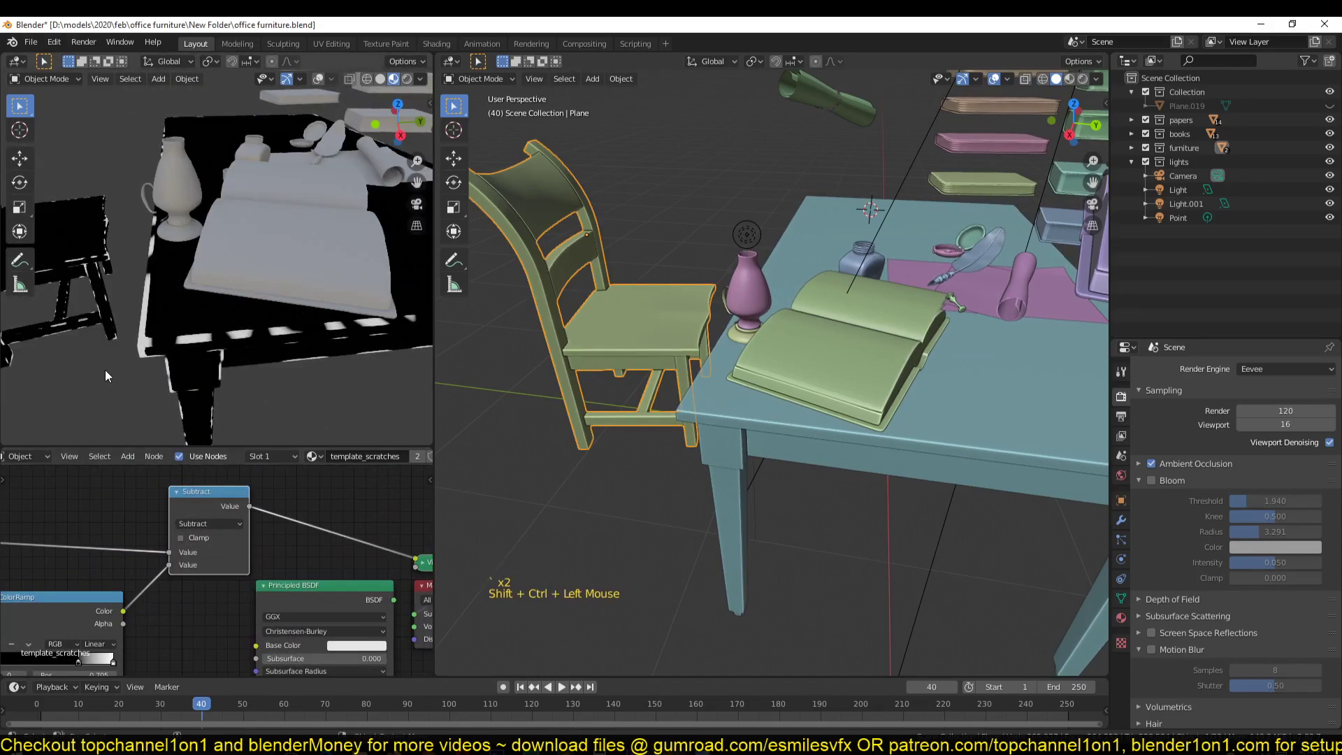
middle_drag(105, 370, 213, 459)
scroll(140, 511, down, 3)
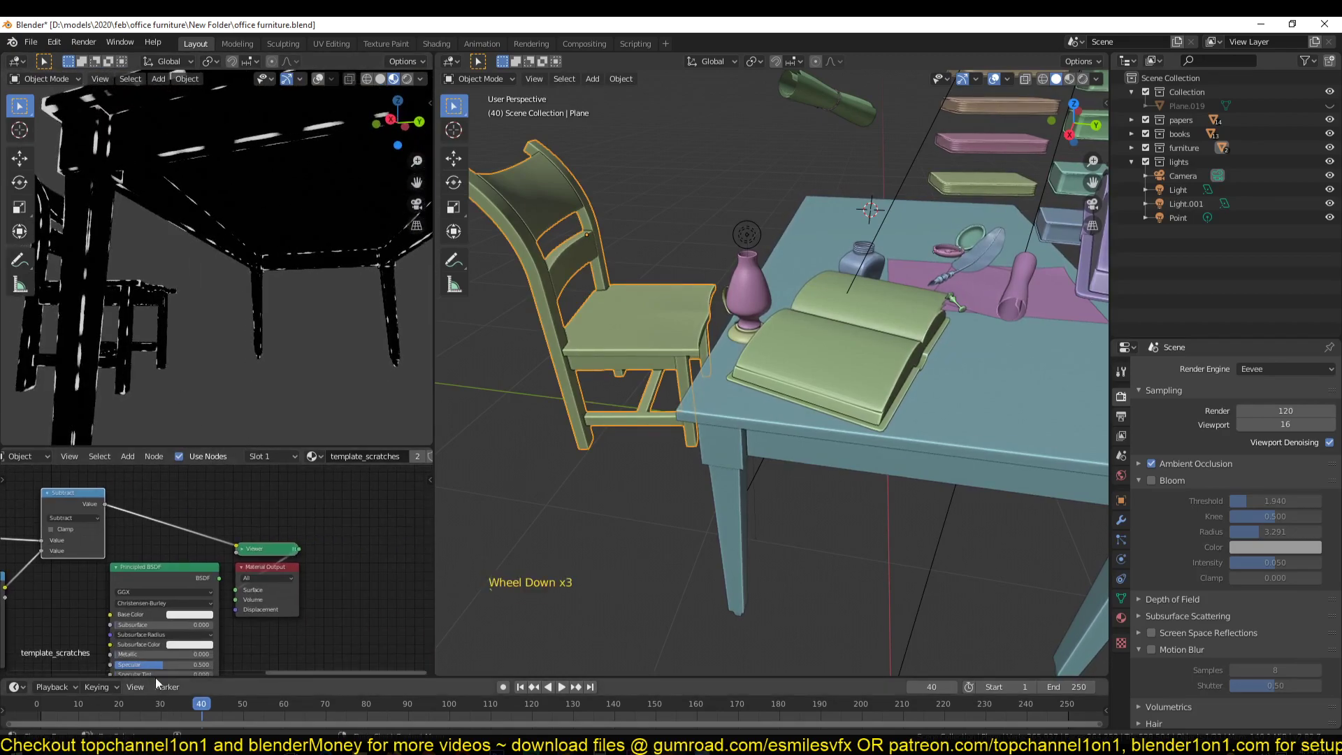
Combine all the scratch mask nodes into one node group and return to the main material node tree.
scroll(169, 583, down, 8)
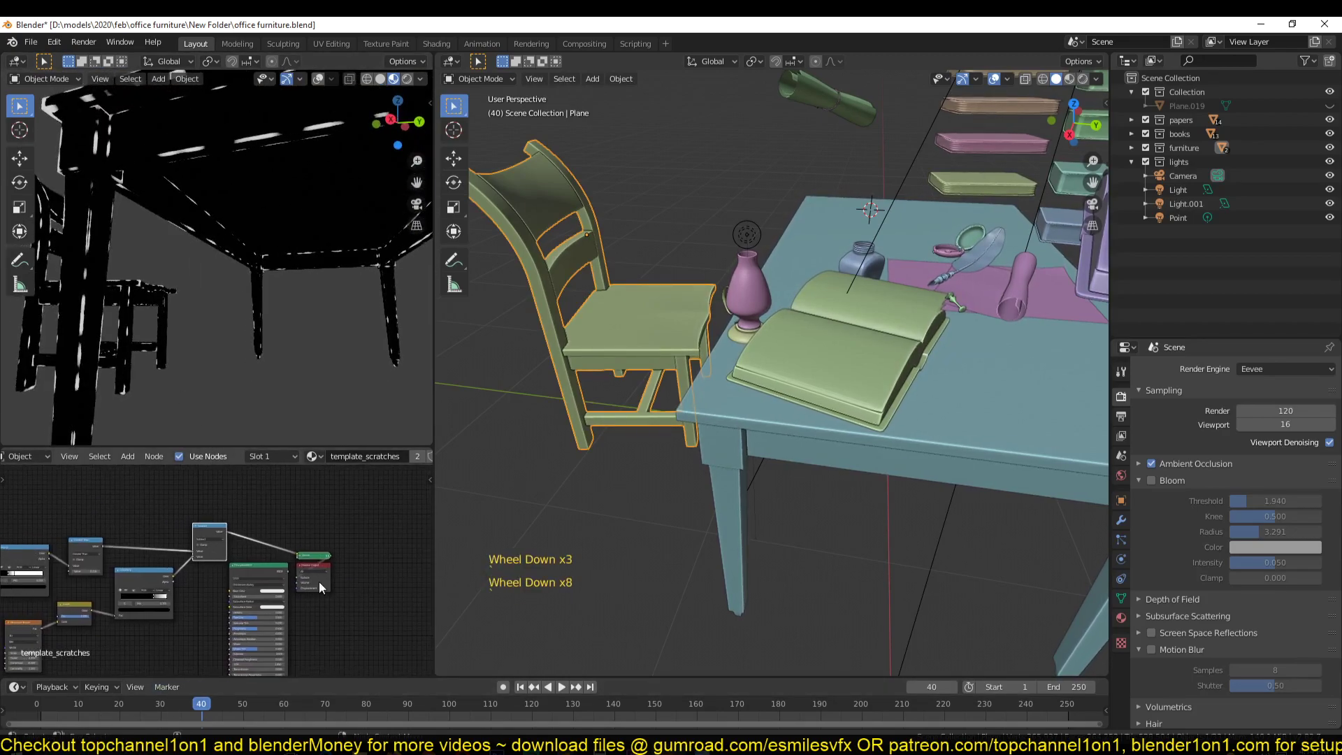
drag(40, 498, 269, 644)
key(ctrl+g)
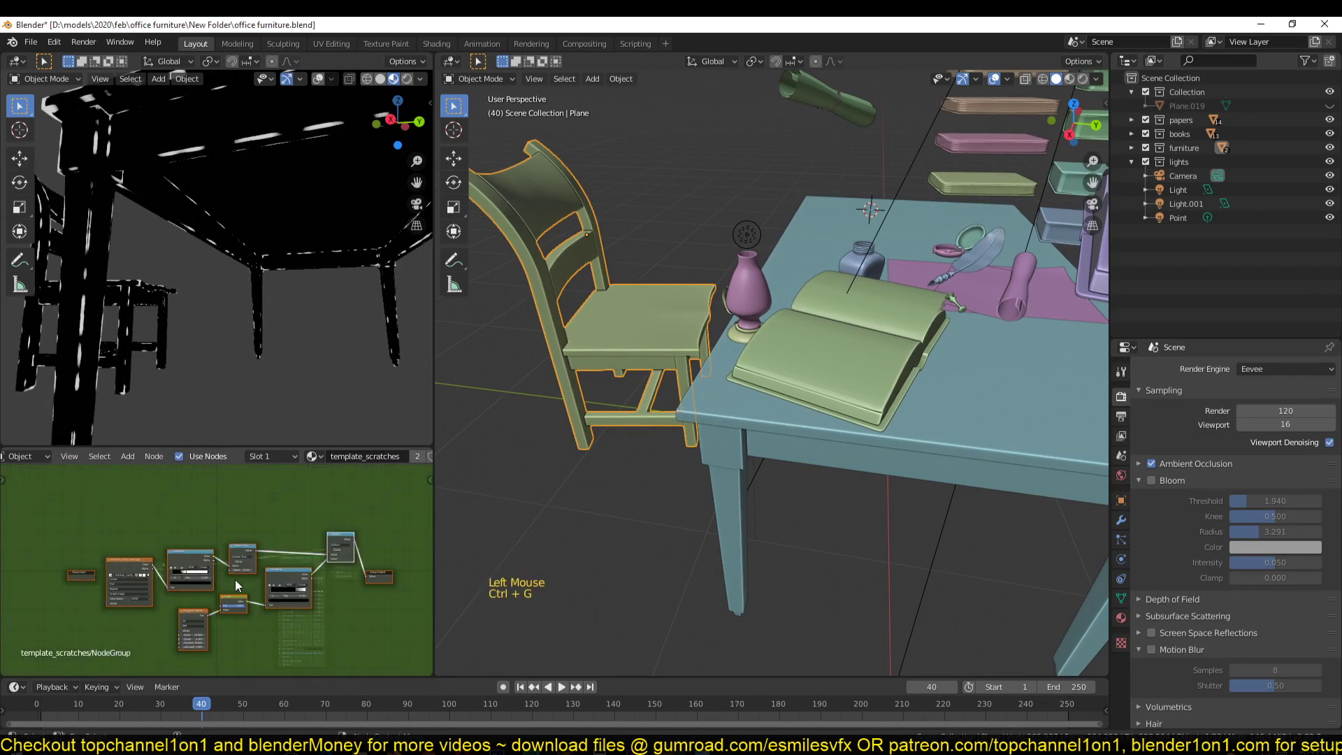
key(Tab)
scroll(162, 598, up, 4)
scroll(254, 571, up, 12)
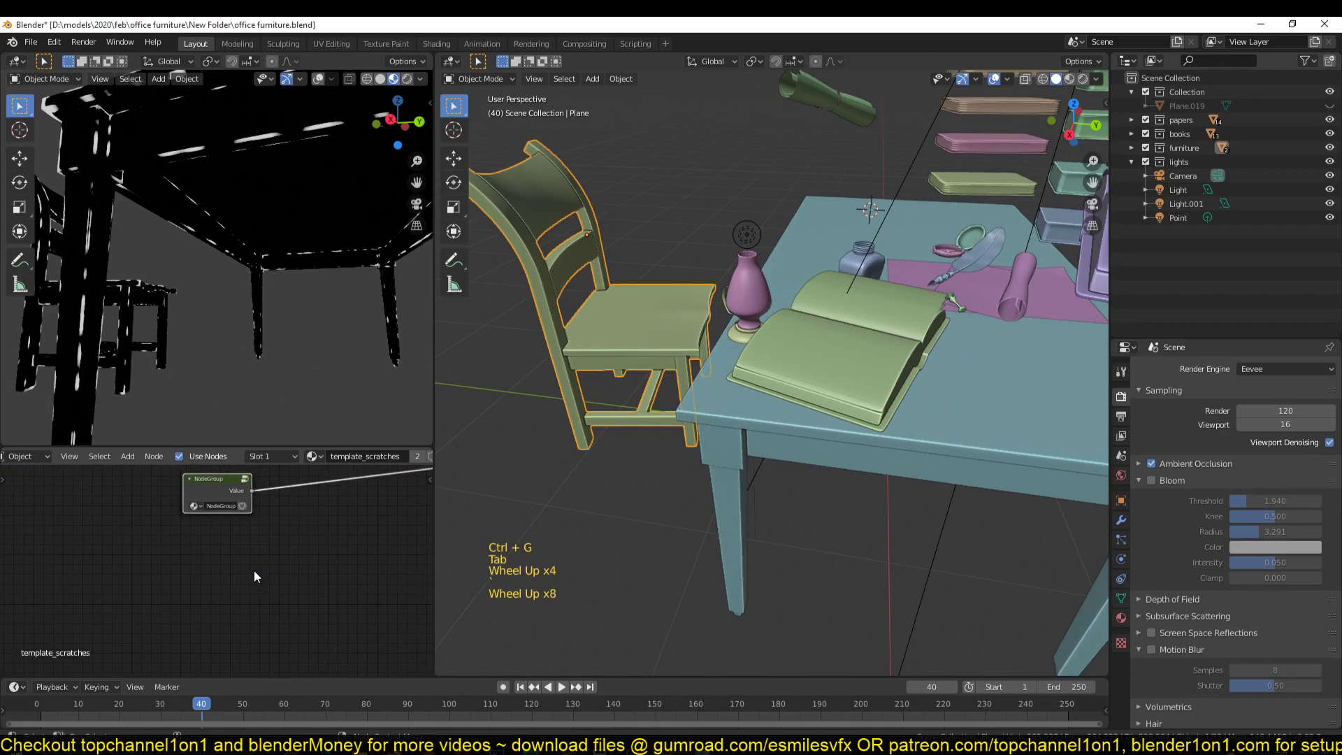
Rename the group node as scratches in its node properties and save the file.
key(ctrl+s)
click(208, 539)
right_click(203, 521)
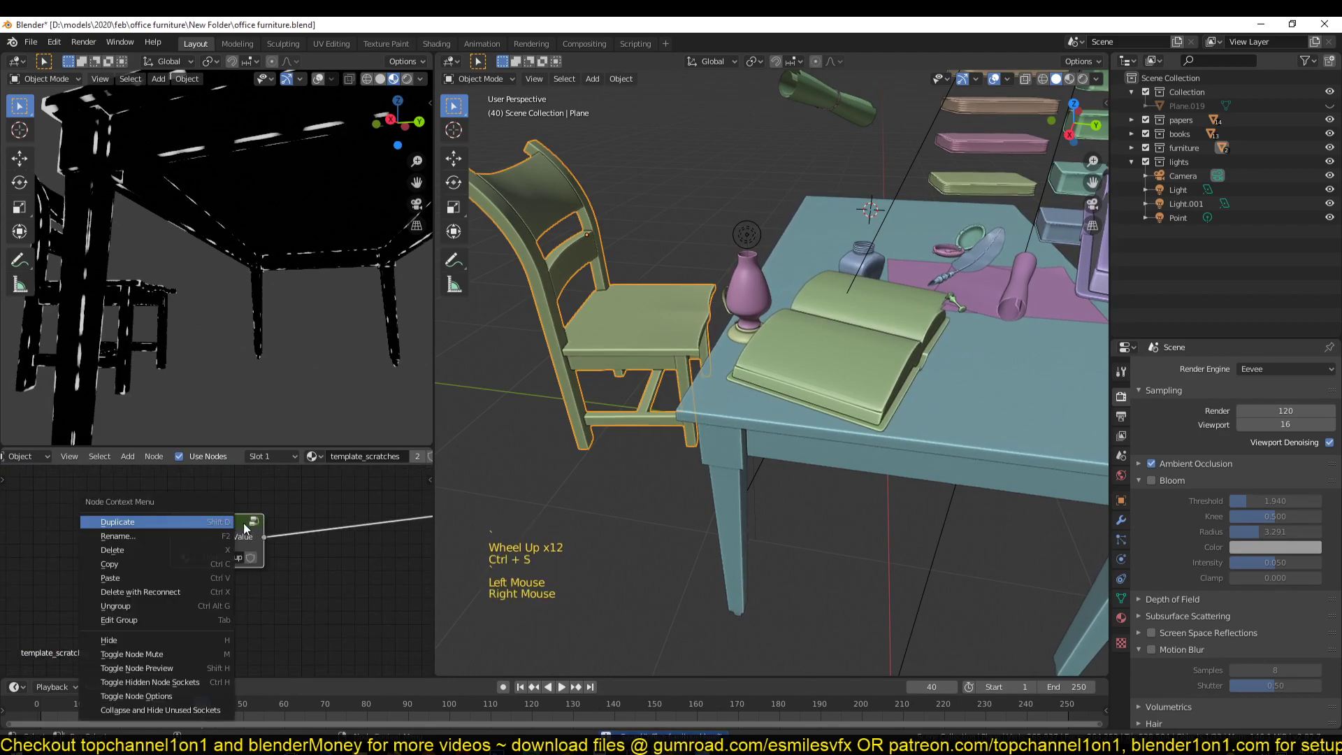
key(ctrl+s)
drag(204, 521, 140, 546)
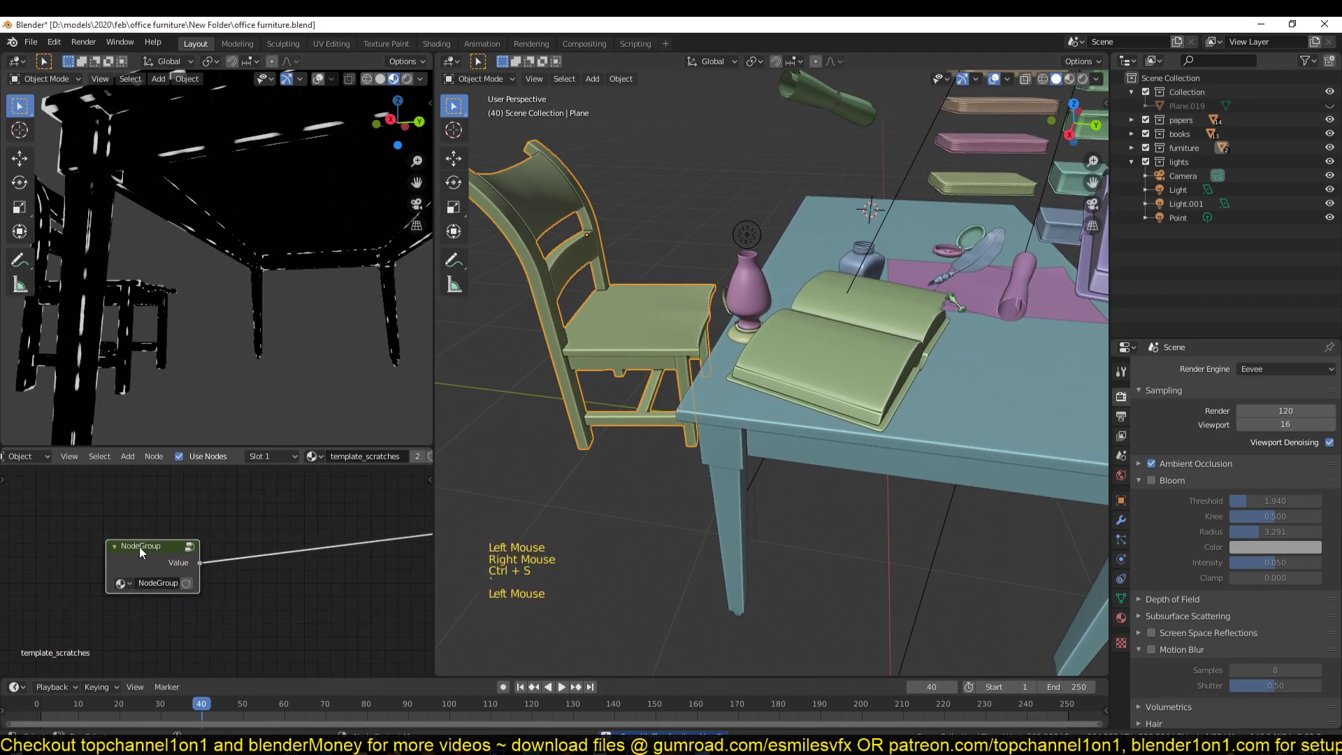
double_click(140, 547)
key(n)
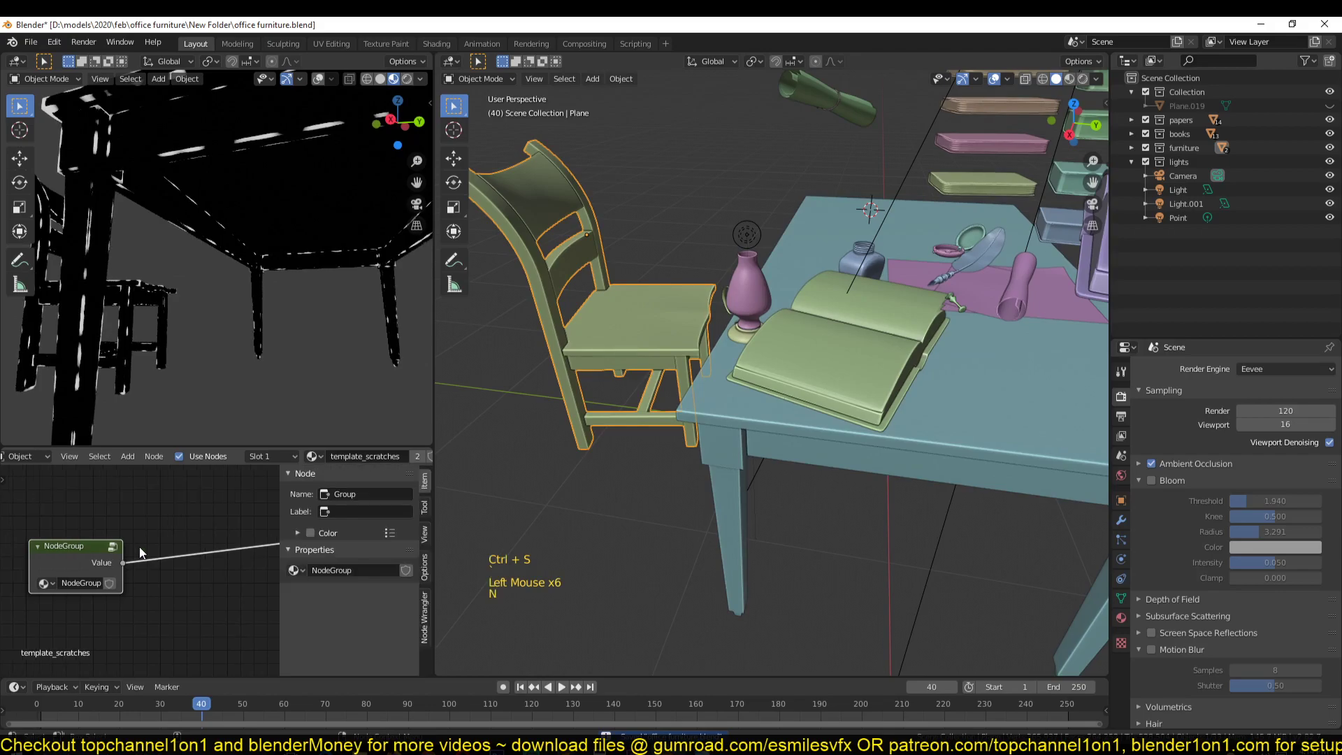
click(395, 491)
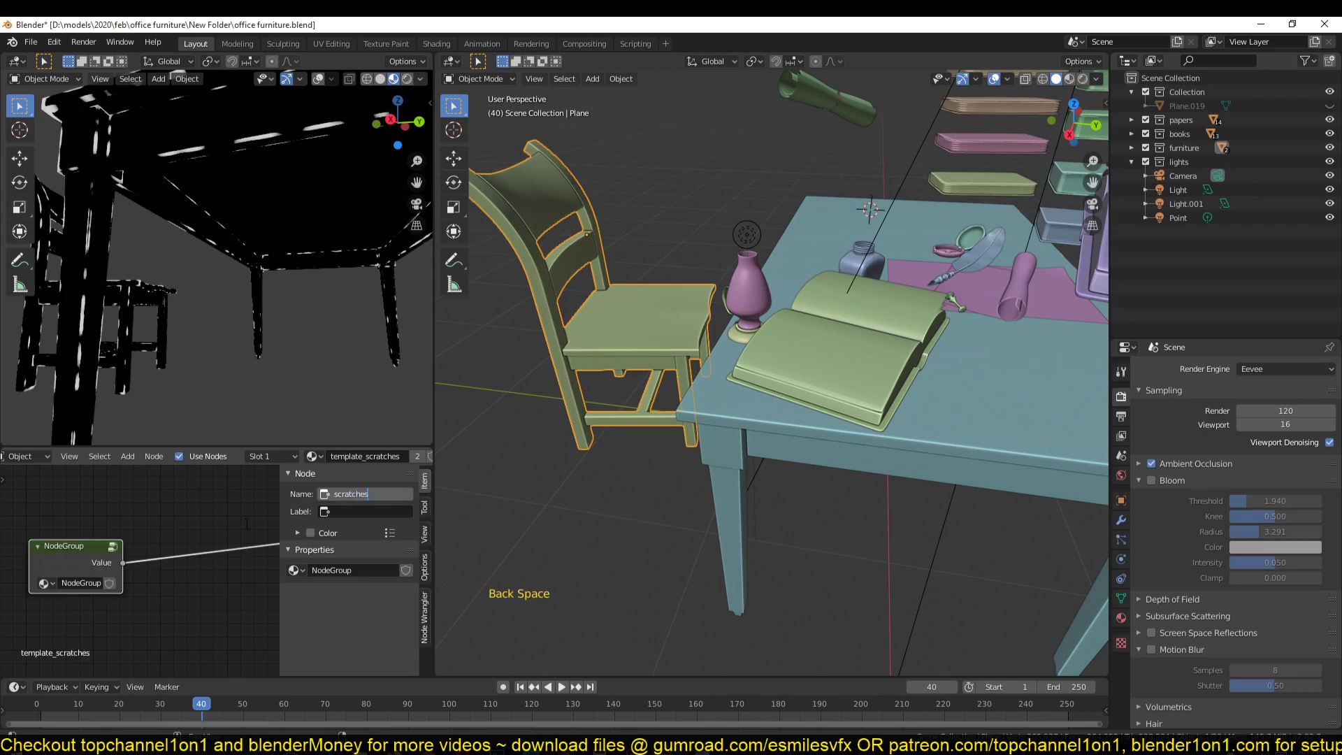
scroll(215, 625, down, 3)
key(ctrl+s)
click(212, 627)
key(n)
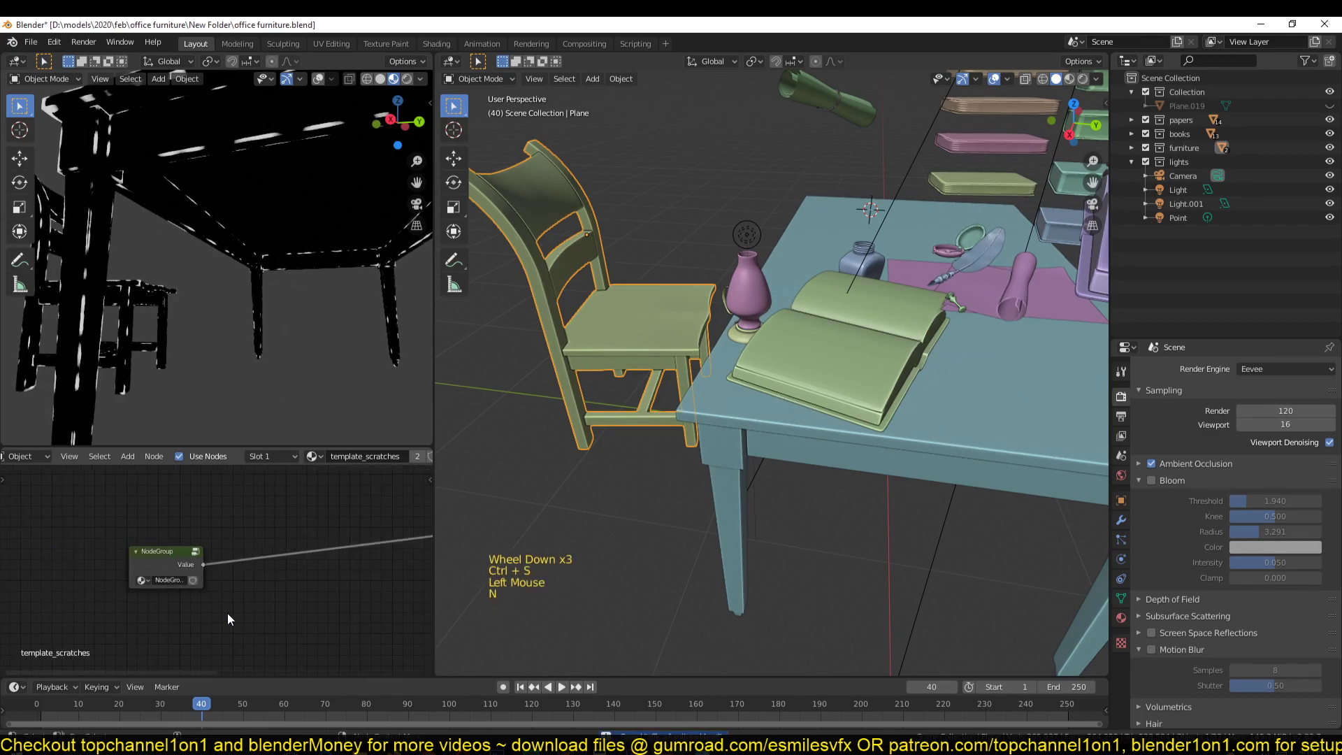
Add a MixRGB node, connect the scratch group's Value to its Fac, and preview the Mix node.
scroll(228, 619, down, 5)
key(grave)
key(grave)
click(110, 572)
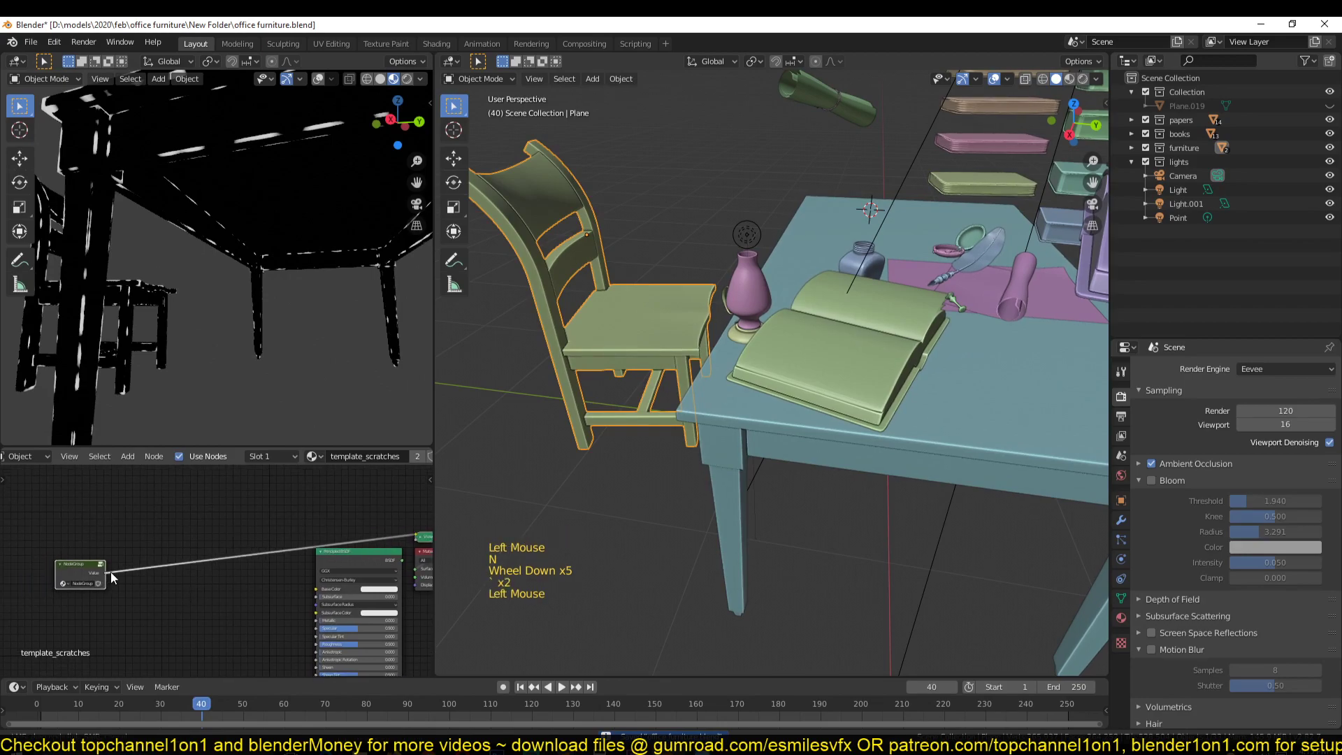
key(grave)
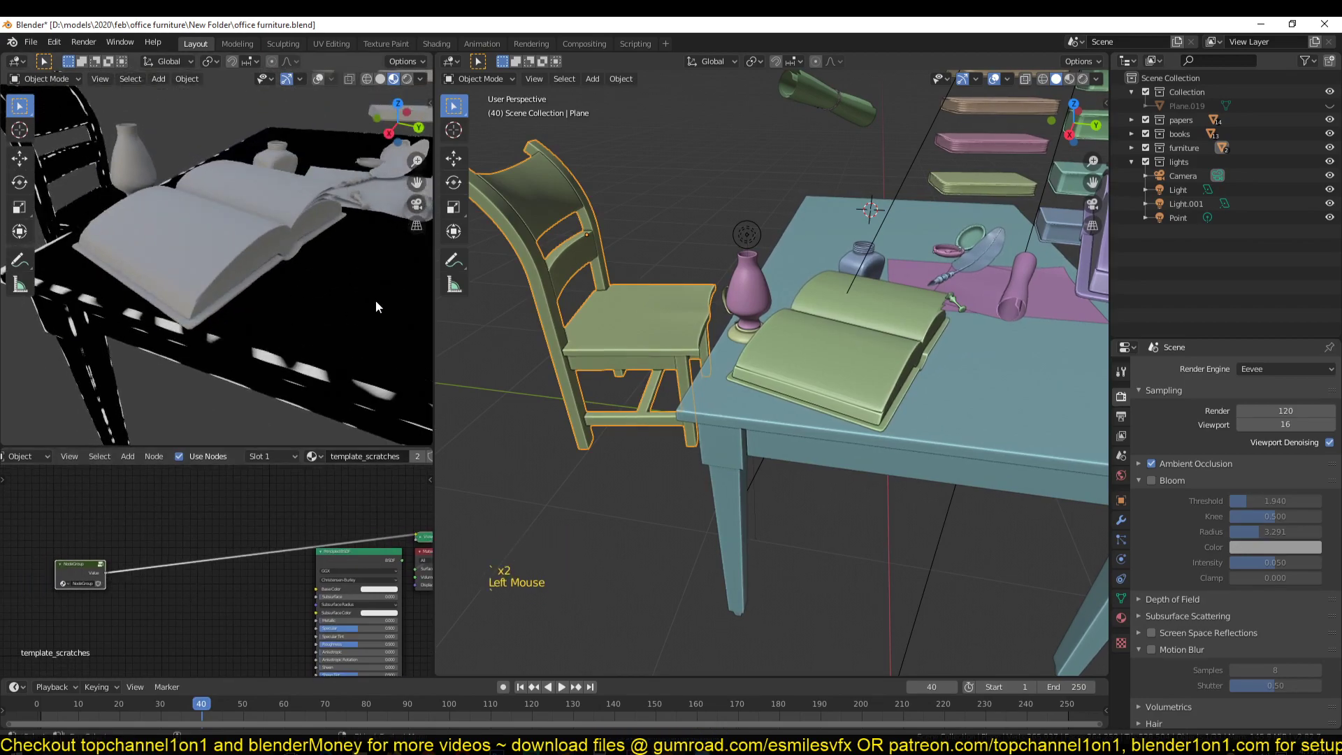
key(shift+a)
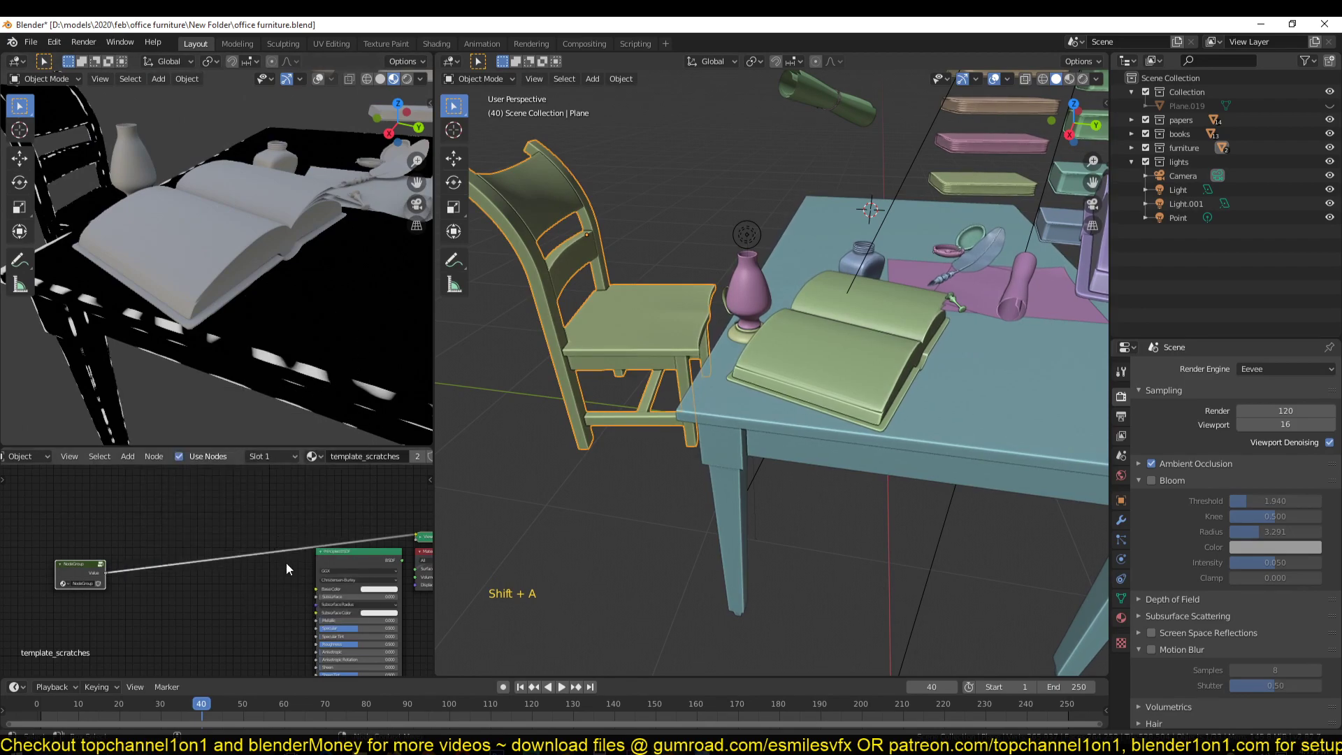
key(shift+a)
mouse_move(217, 530)
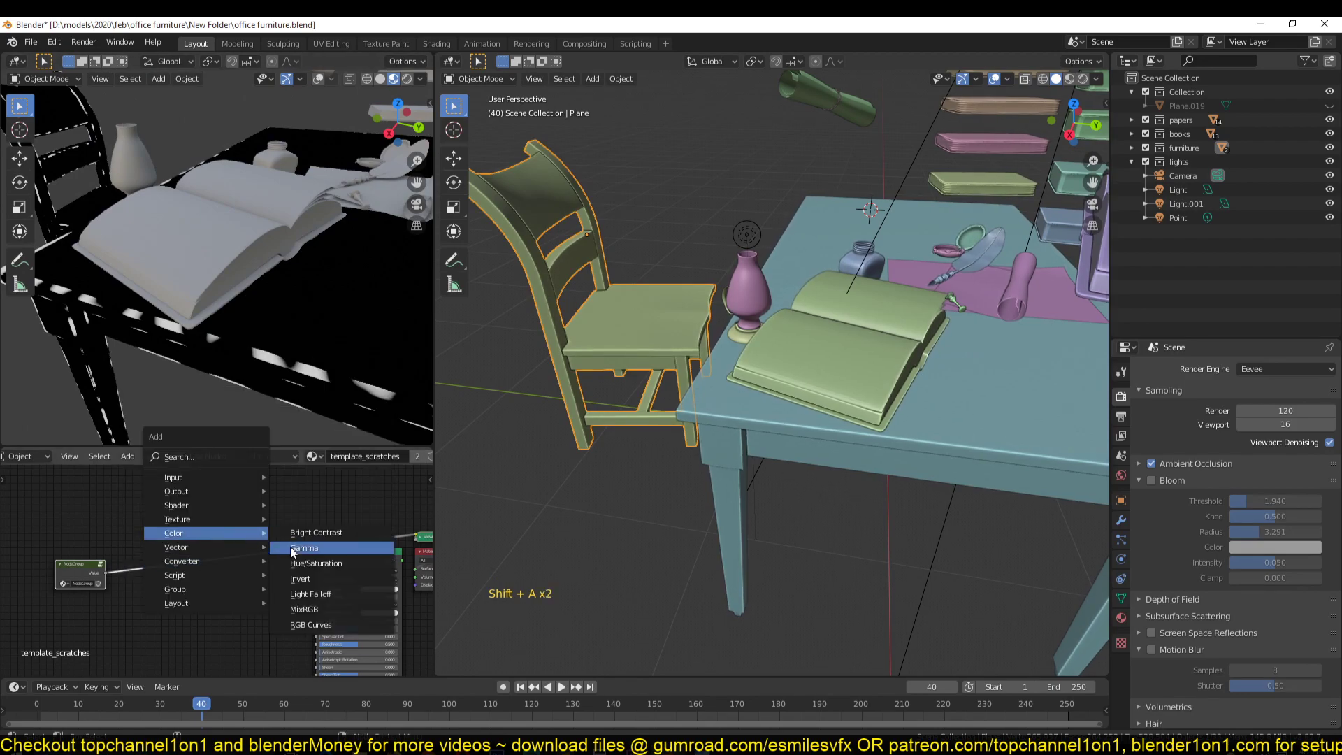
click(311, 594)
click(223, 469)
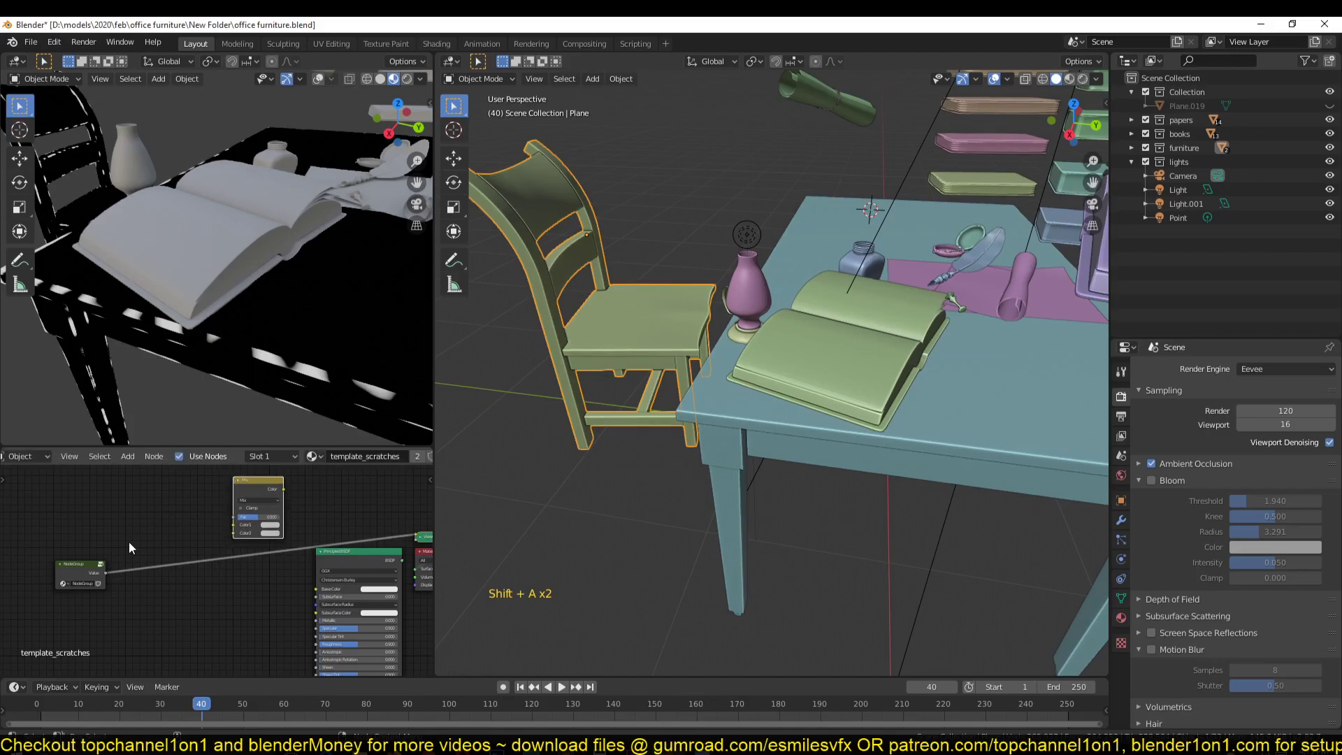
click(104, 568)
drag(160, 551, 236, 520)
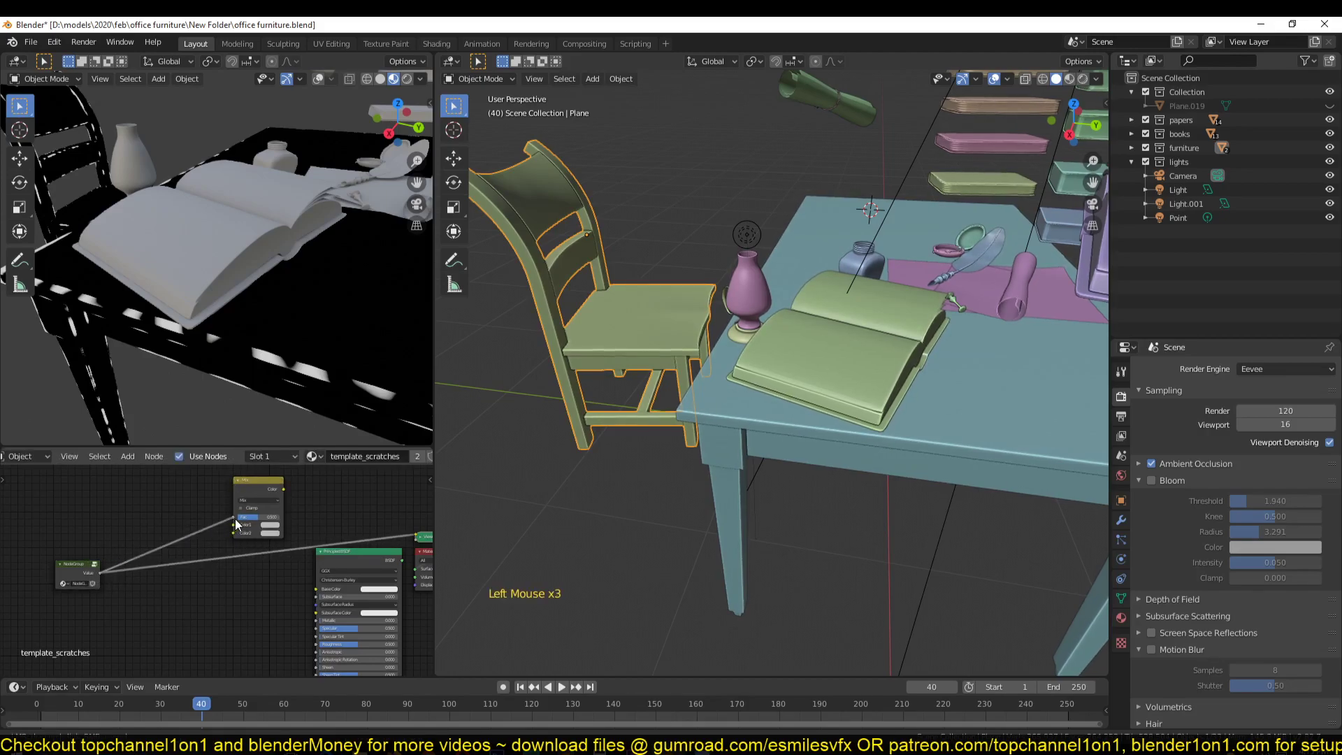
ctrl+shift+click(258, 484)
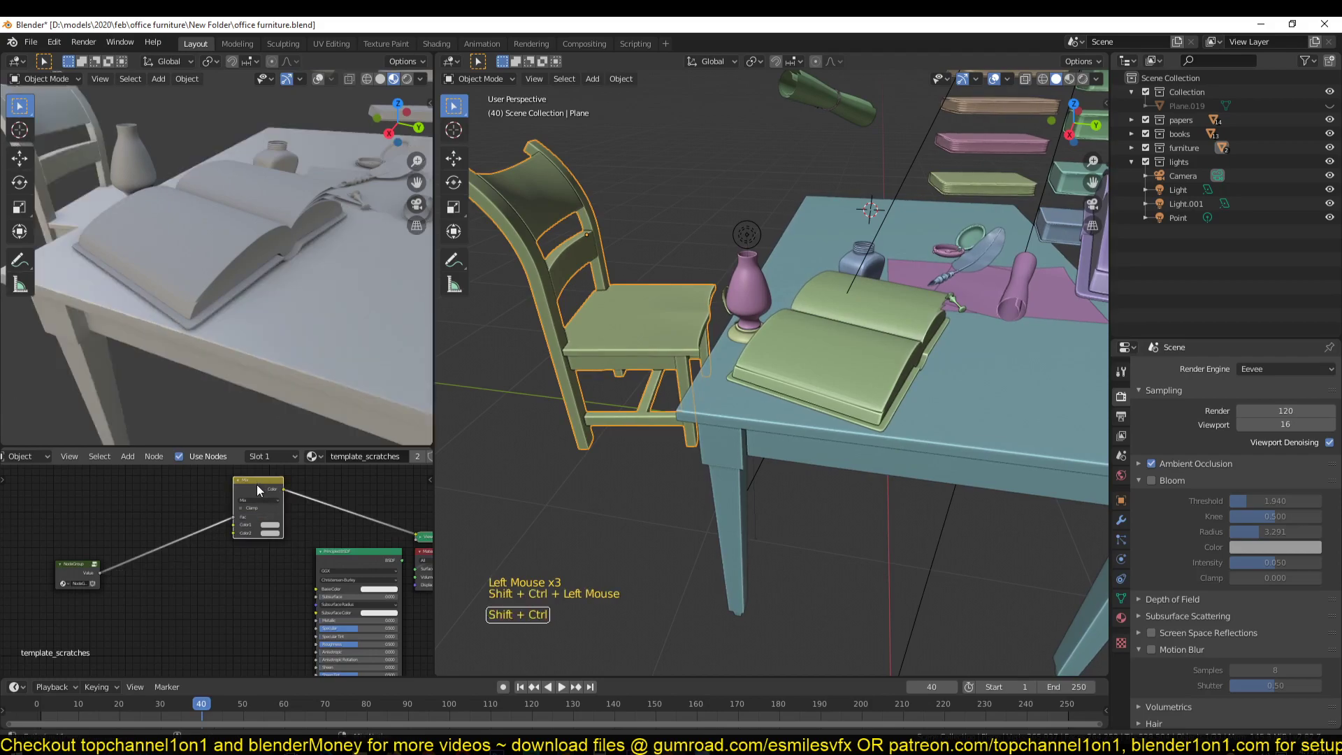
Set the Mix node's Color1 to blue and Color2 to orange-red, and save the file.
click(278, 527)
drag(299, 460, 292, 480)
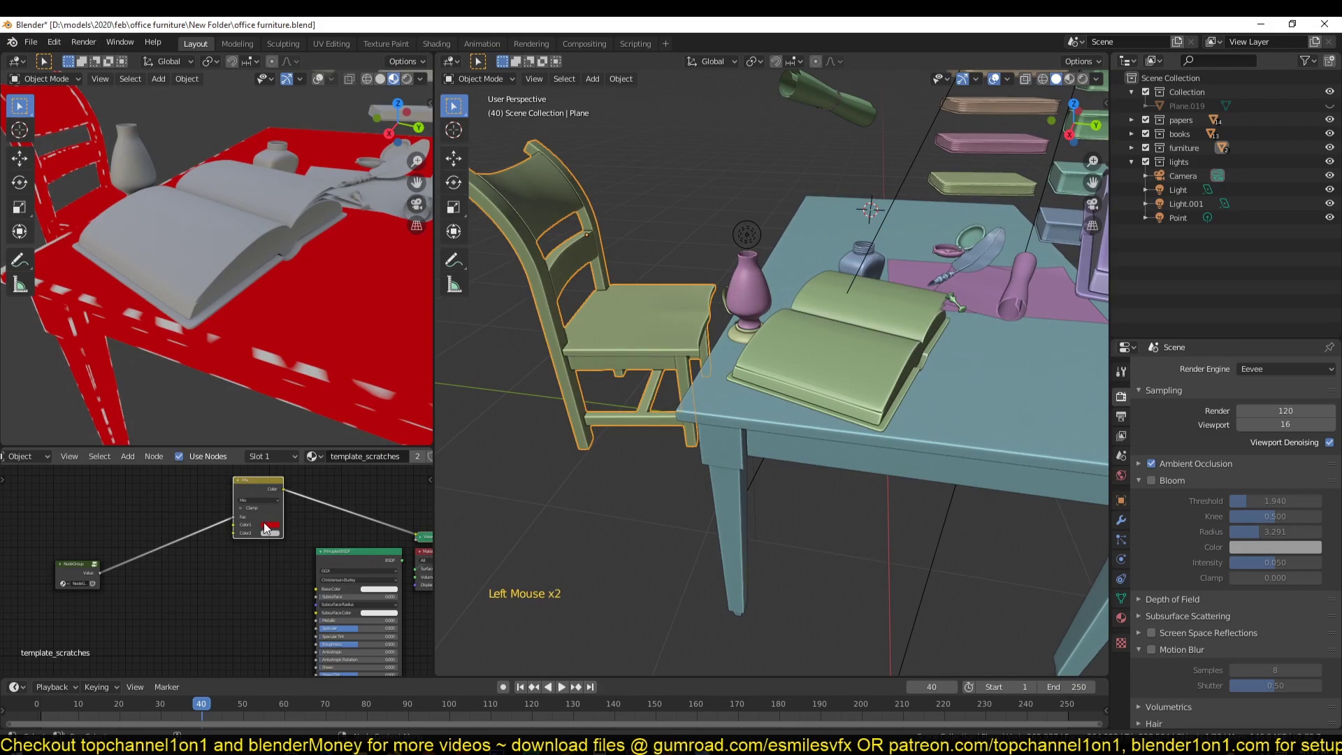
click(302, 444)
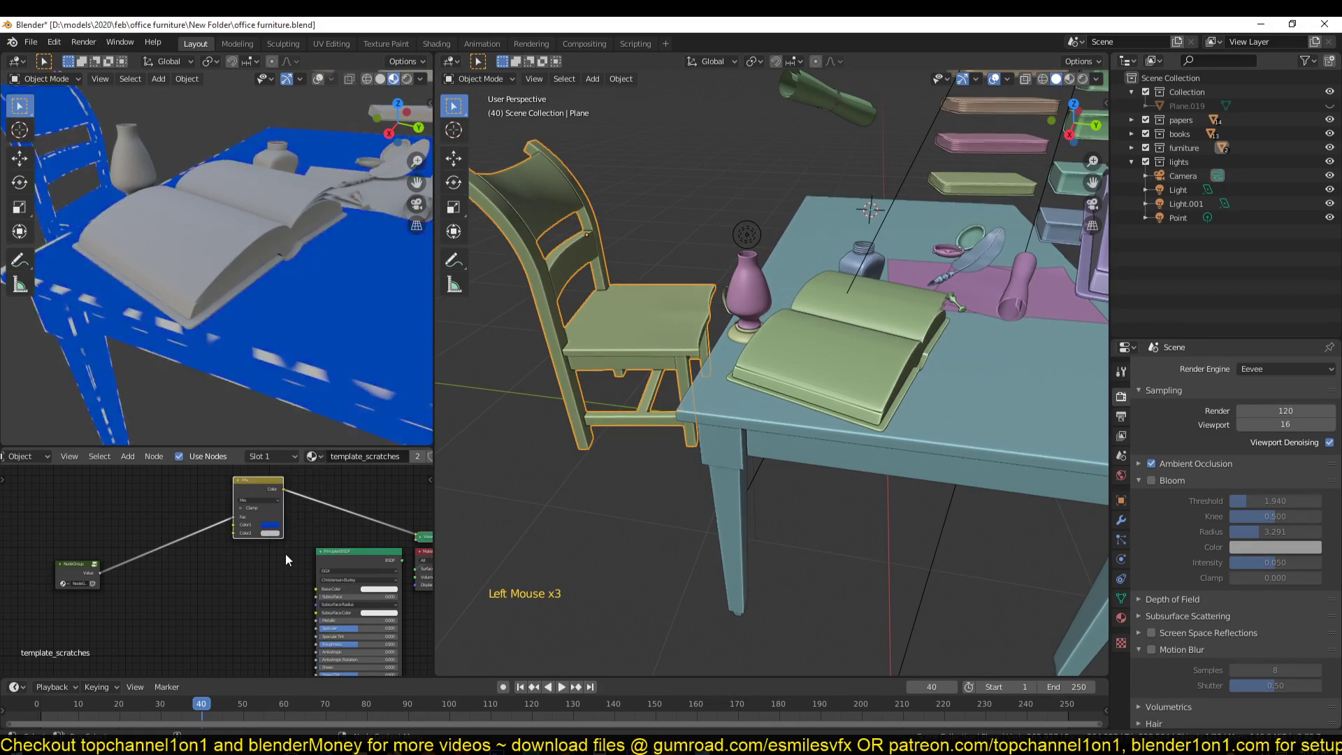
click(276, 534)
click(292, 477)
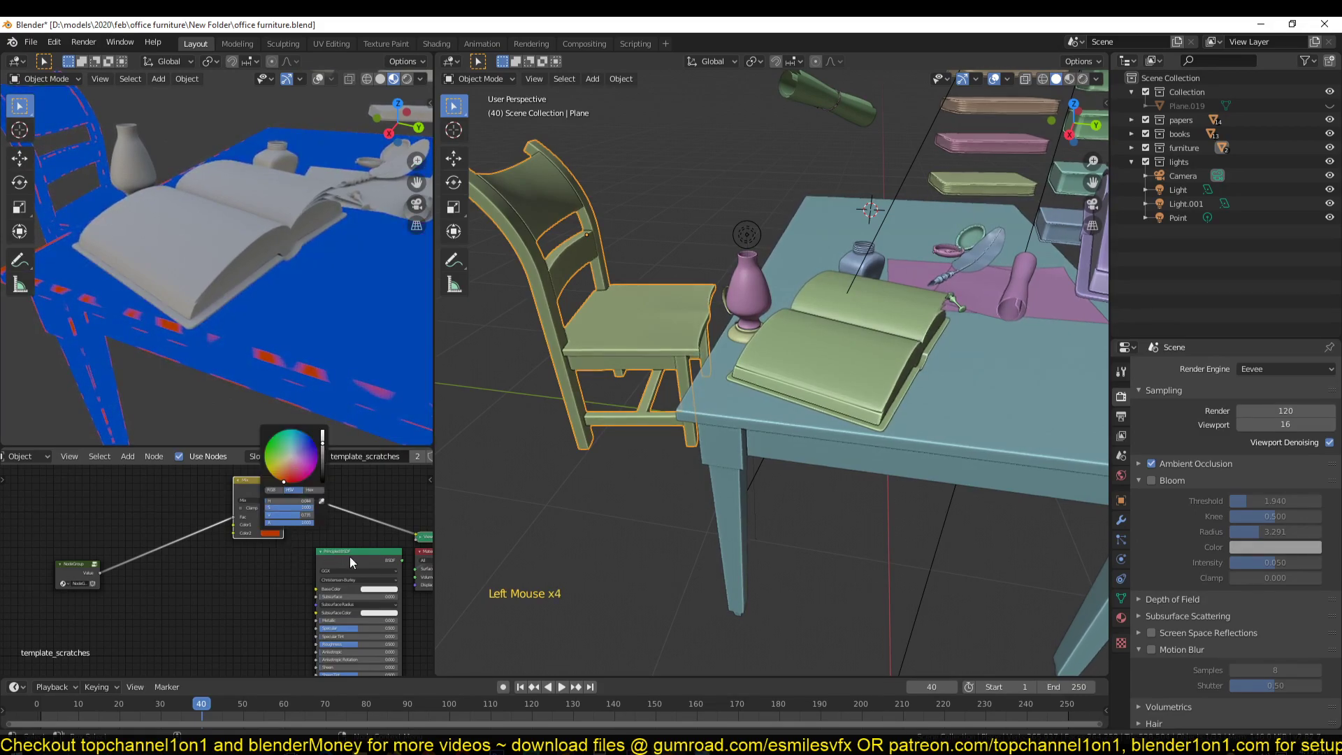
key(ctrl+s)
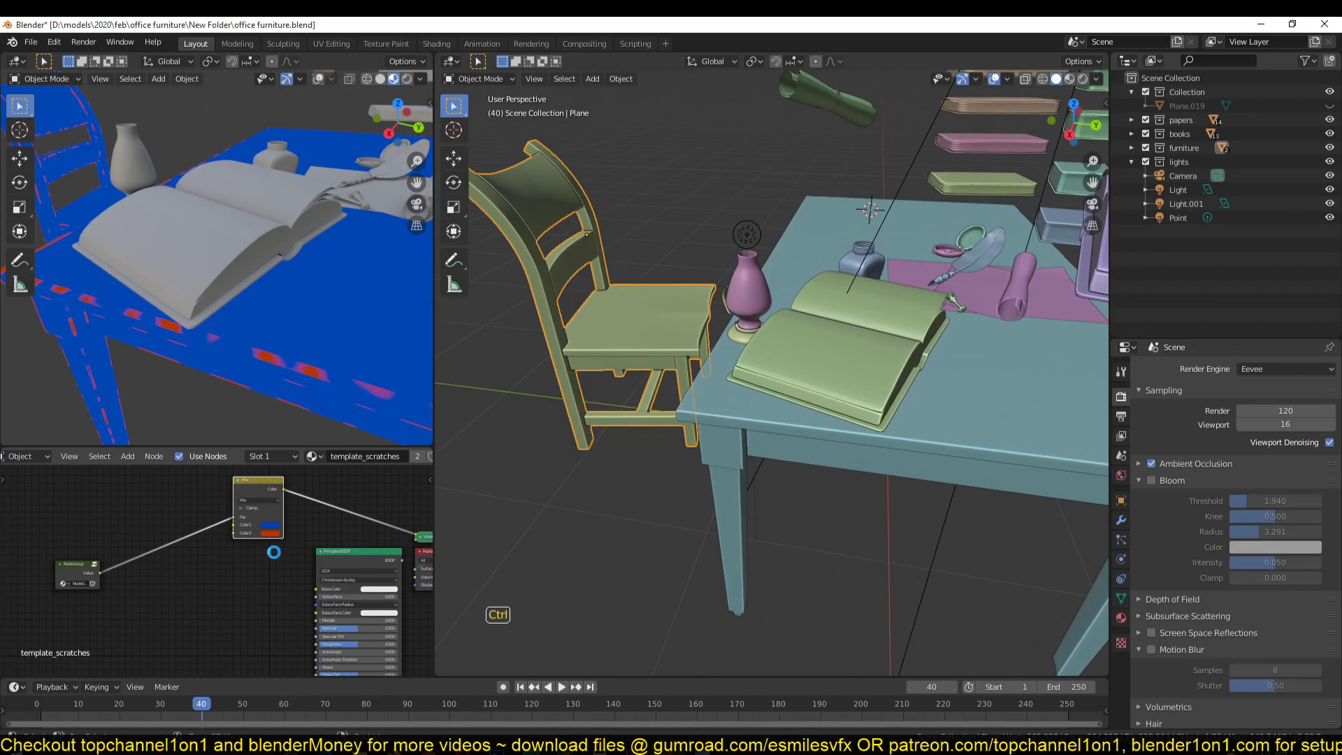
Switch the Mix node's blend mode to Darken and feed its colour into the Principled BSDF's Base Color, previewing that shader.
click(249, 501)
click(252, 520)
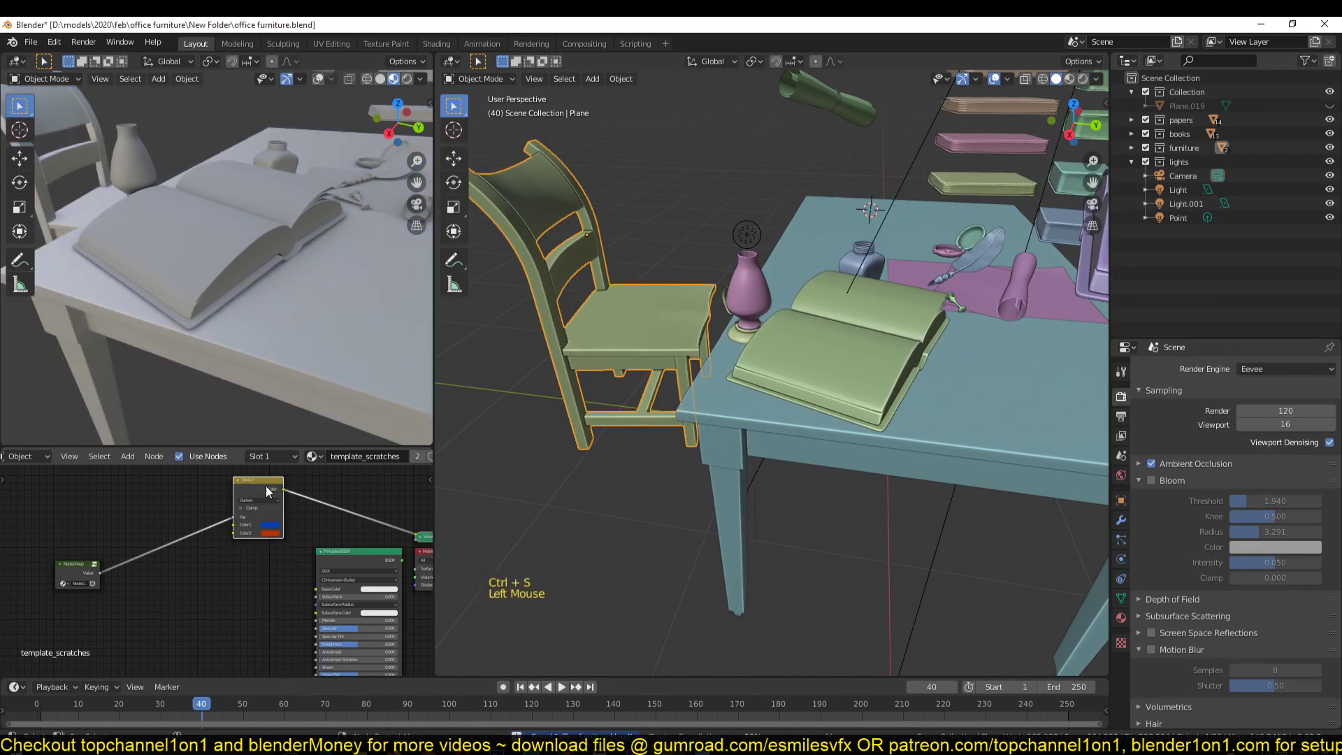
drag(263, 488, 321, 596)
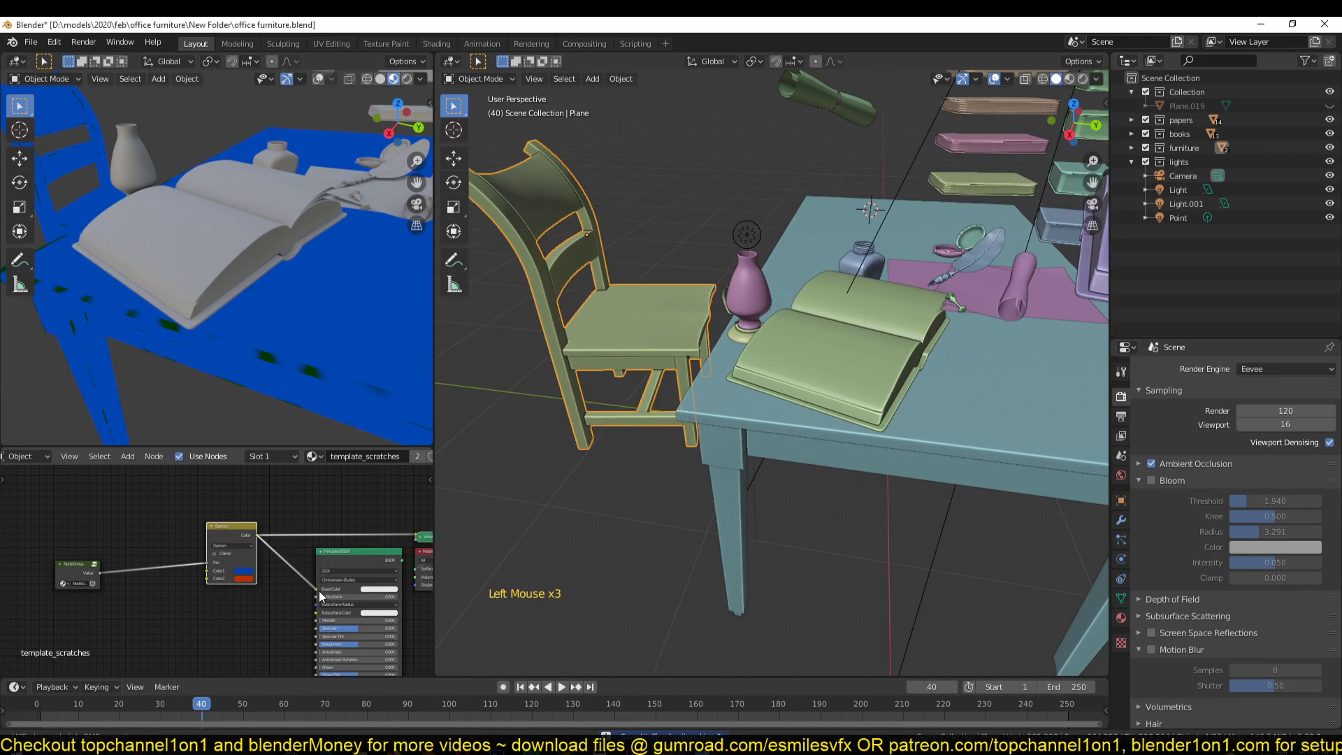
ctrl+shift+click(350, 560)
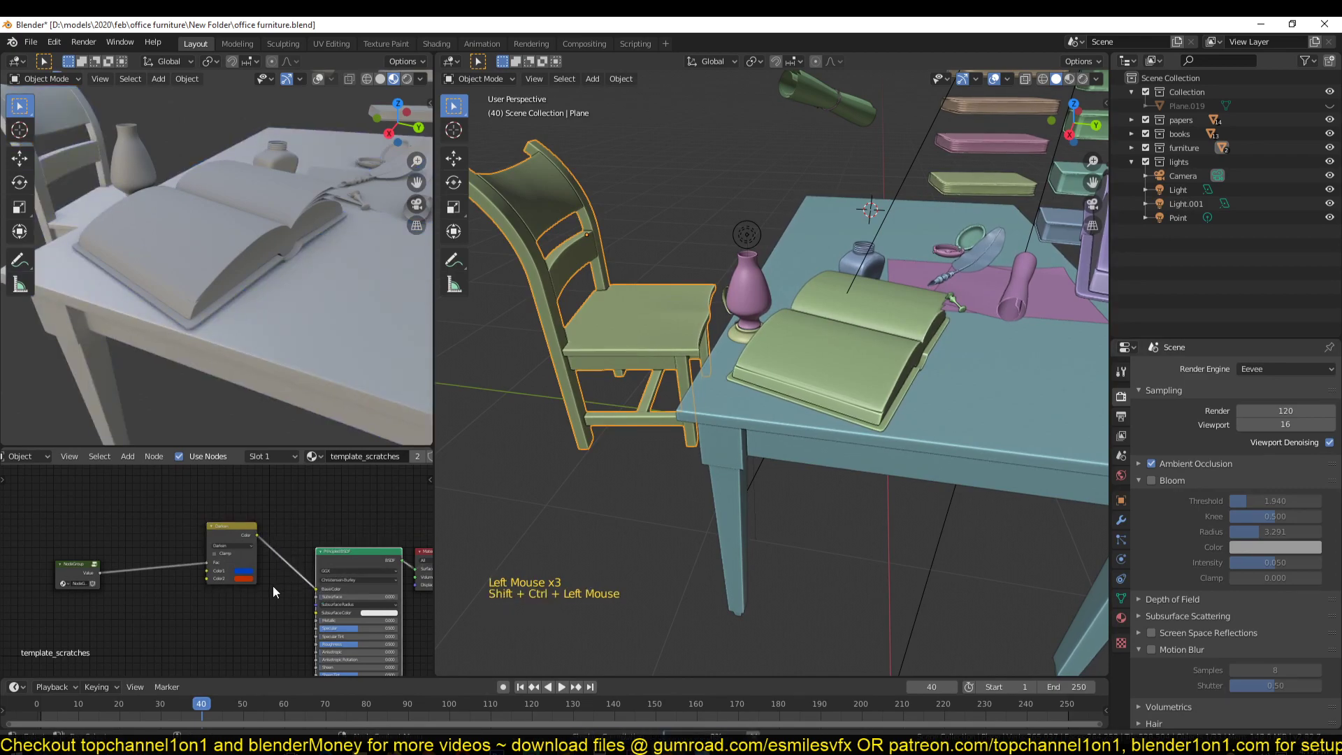
Set the colour node's blend mode back to Mix and check the coloured edge scratches on the table and chair.
click(245, 546)
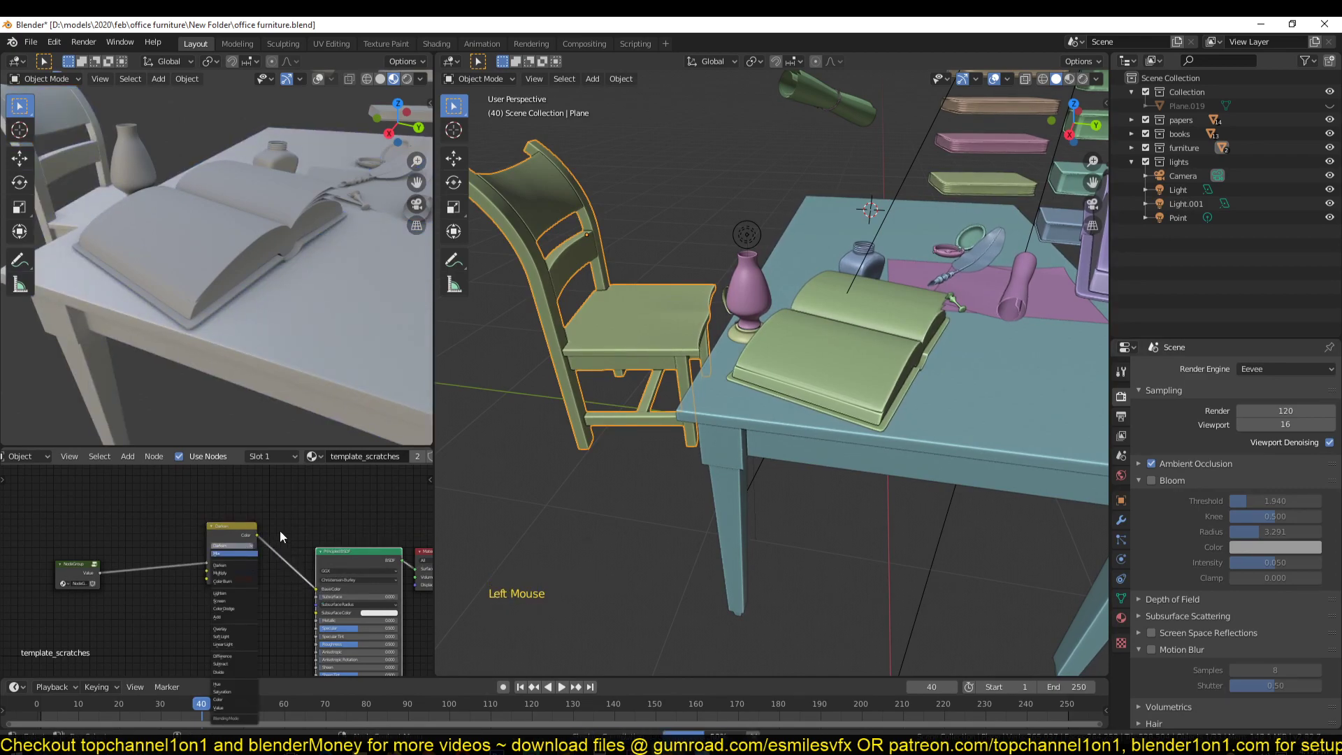
click(234, 553)
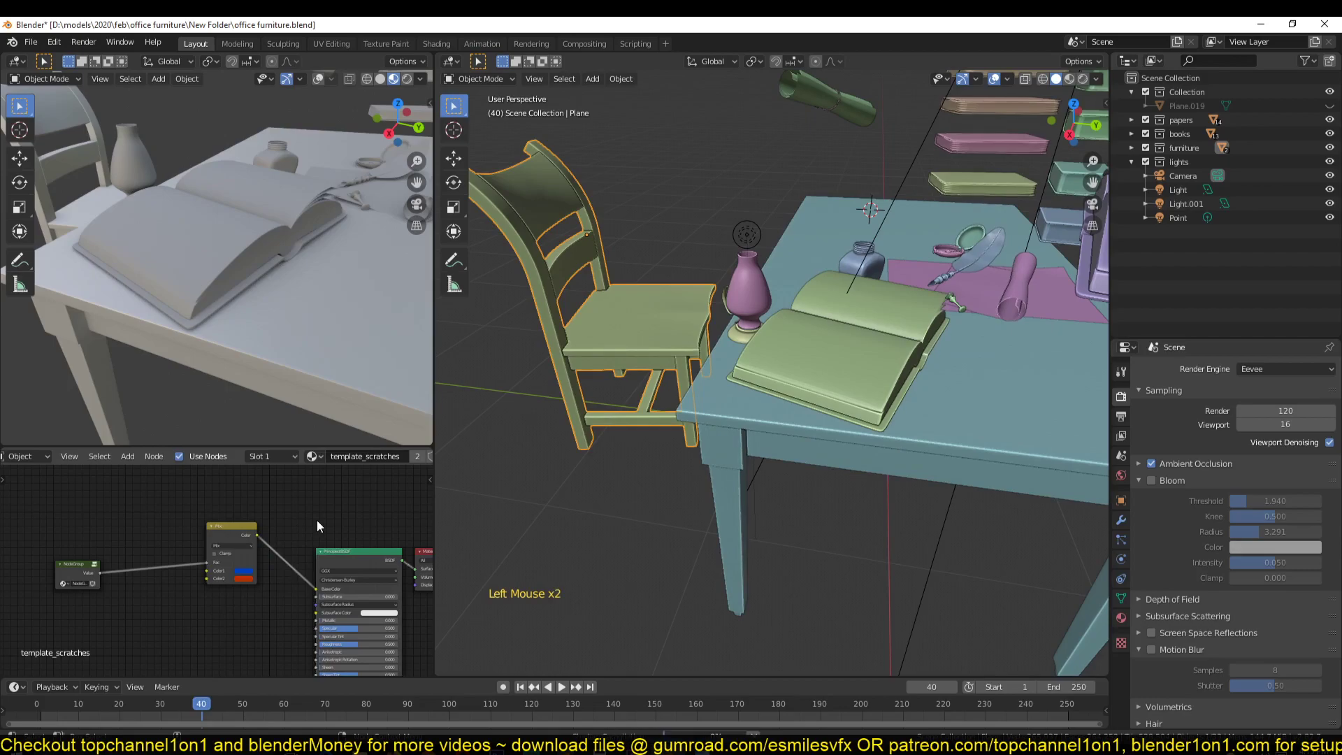
click(257, 334)
scroll(255, 342, down, 2)
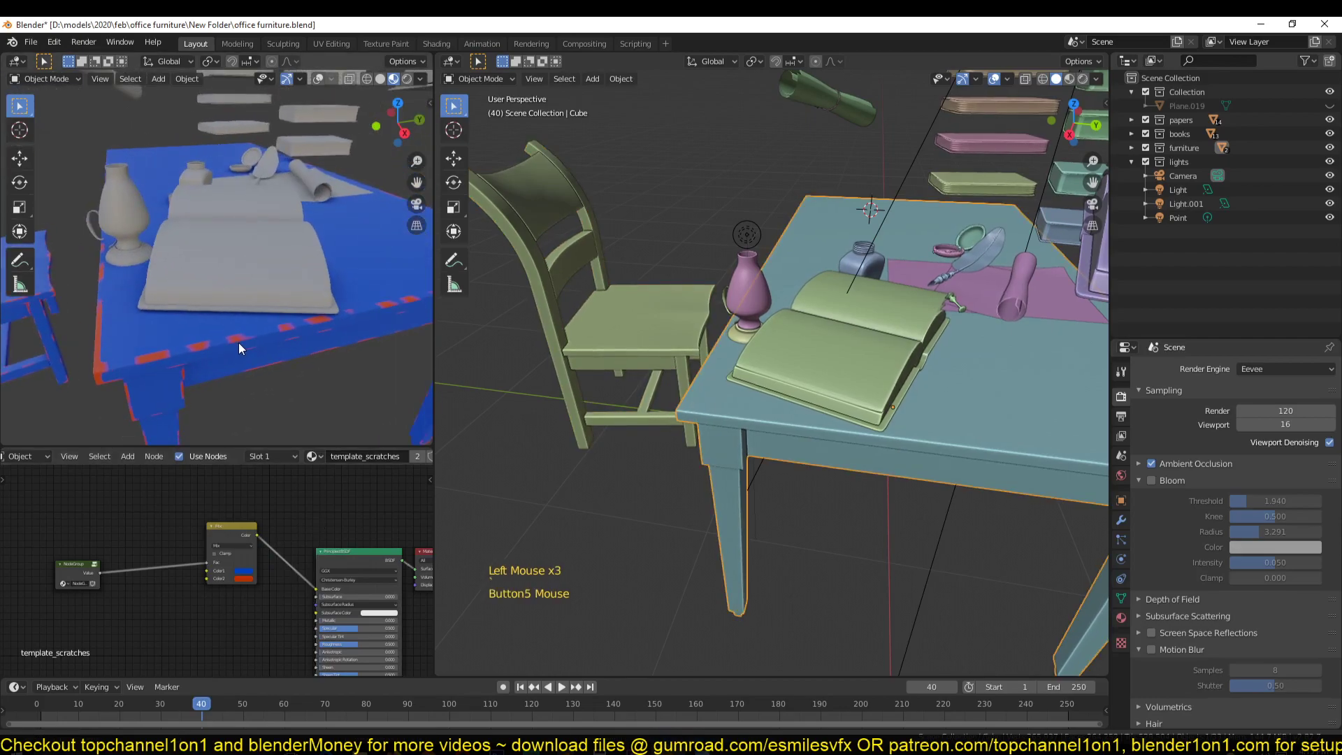
middle_drag(239, 348, 287, 328)
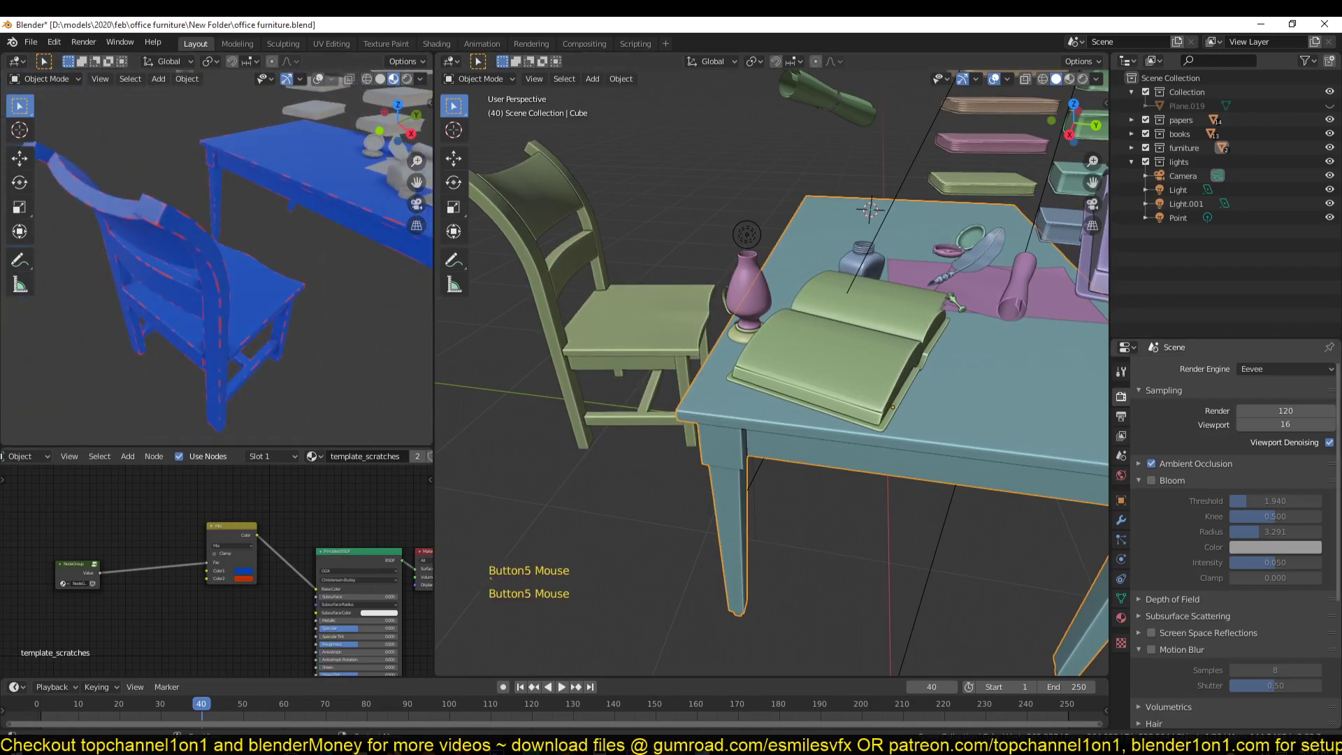